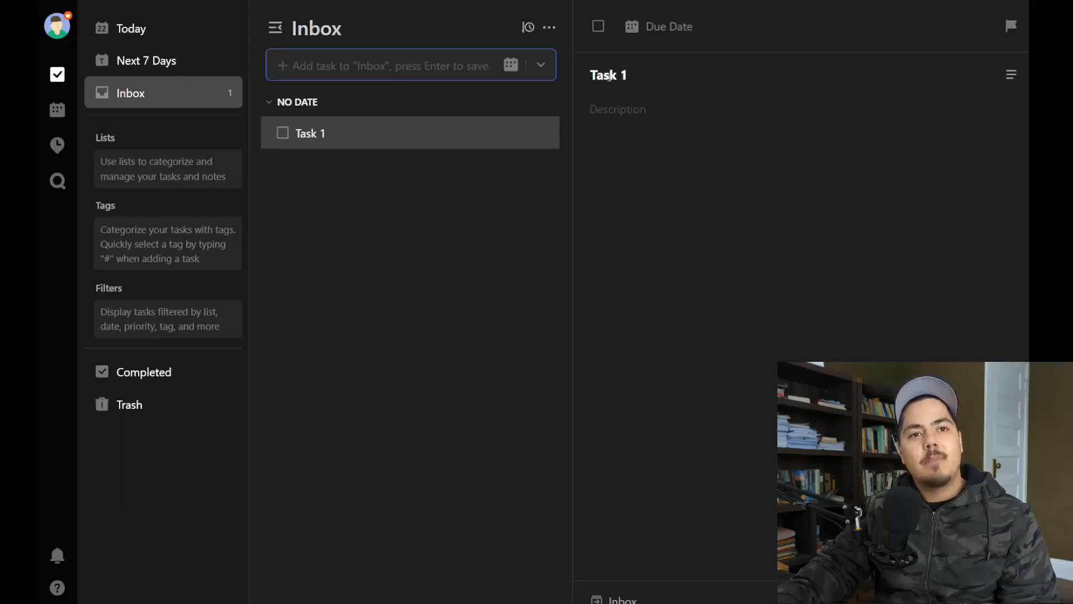
Write "This is the details of the task." as the description of Task 1.
left_click(629, 113)
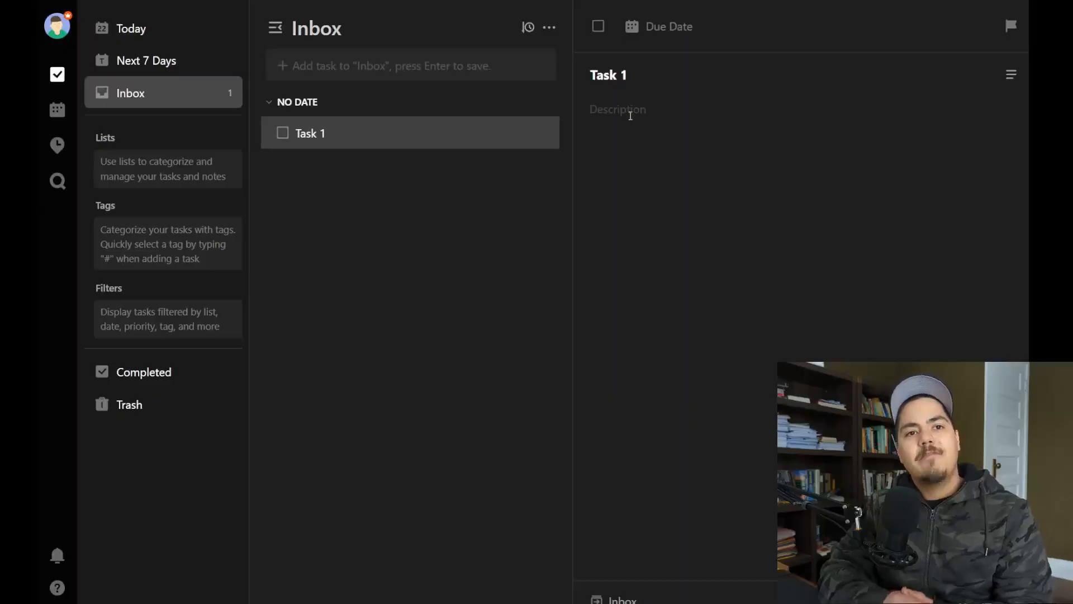
left_click(630, 116)
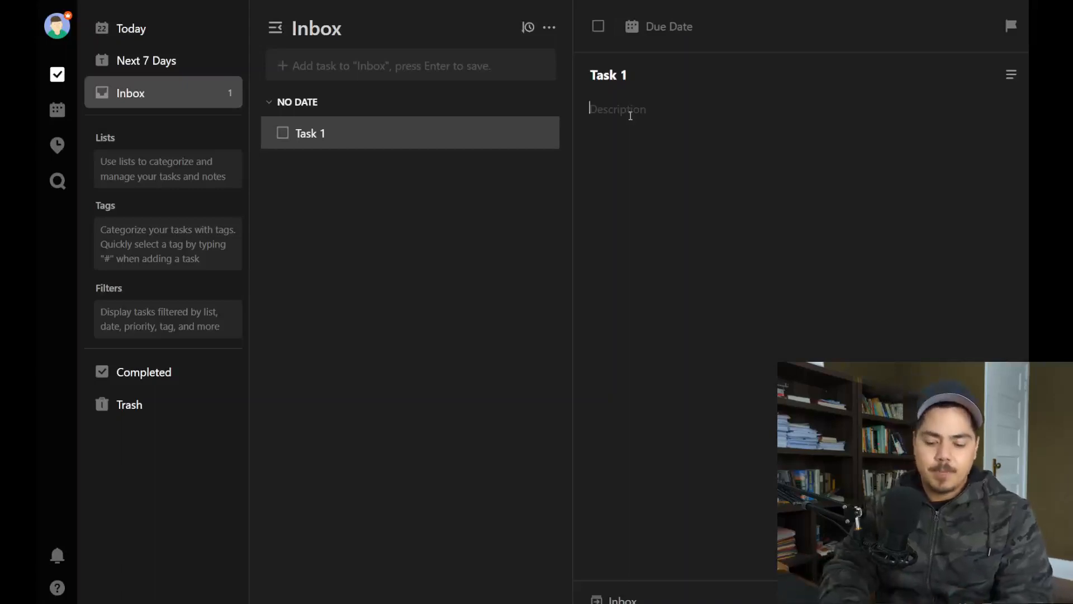
type("This is the details of the task.")
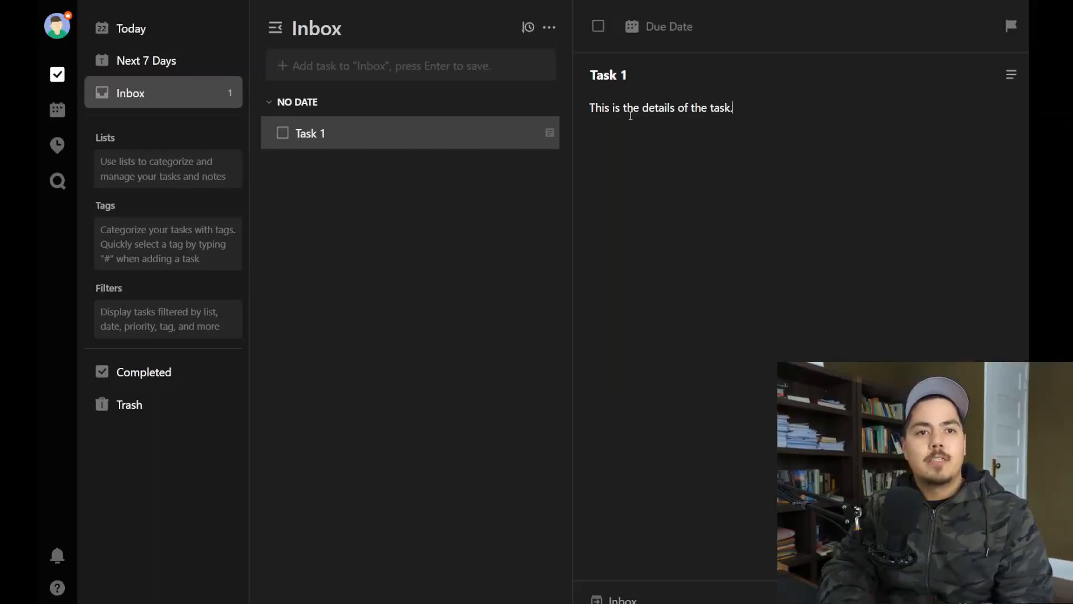
Below a blank line, add "This word is italic" and "This word is bold", formatting the last words in italic and bold with Markdown asterisks.
key("Return")
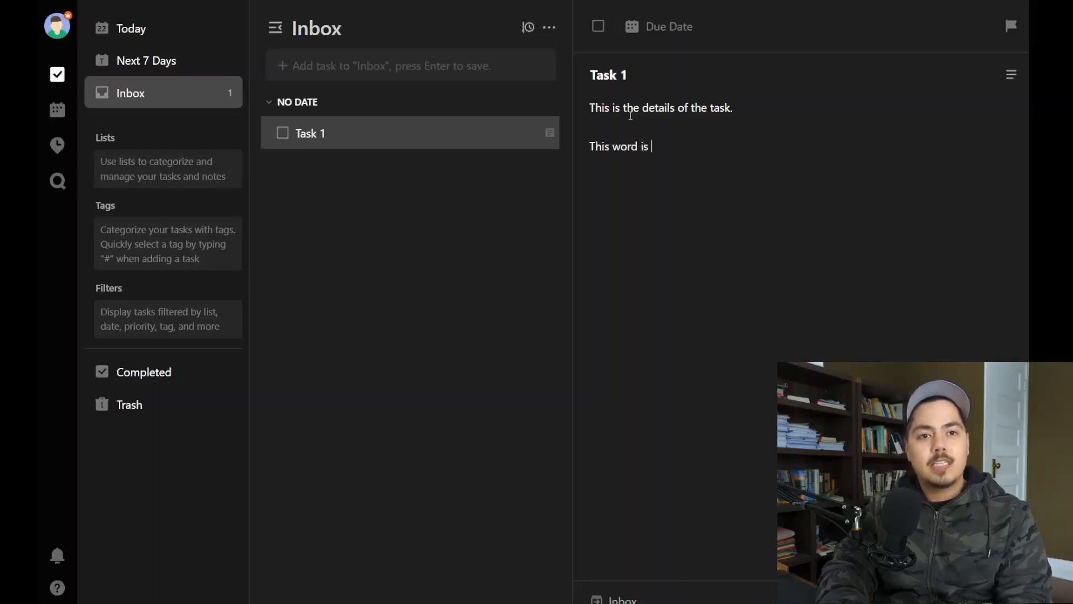
type("*italic*")
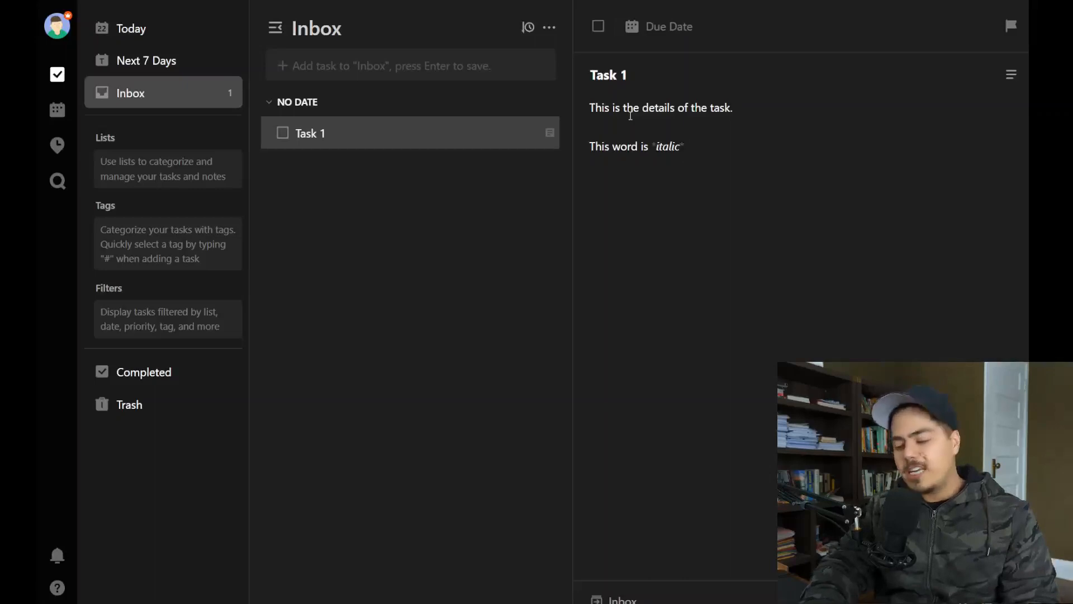
key("Return")
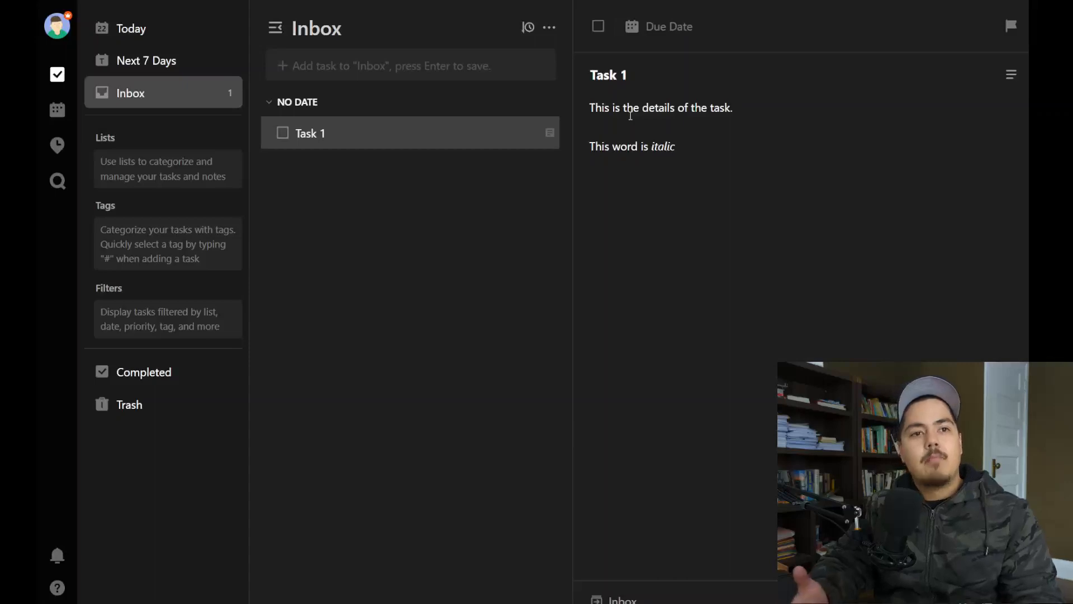
type("This")
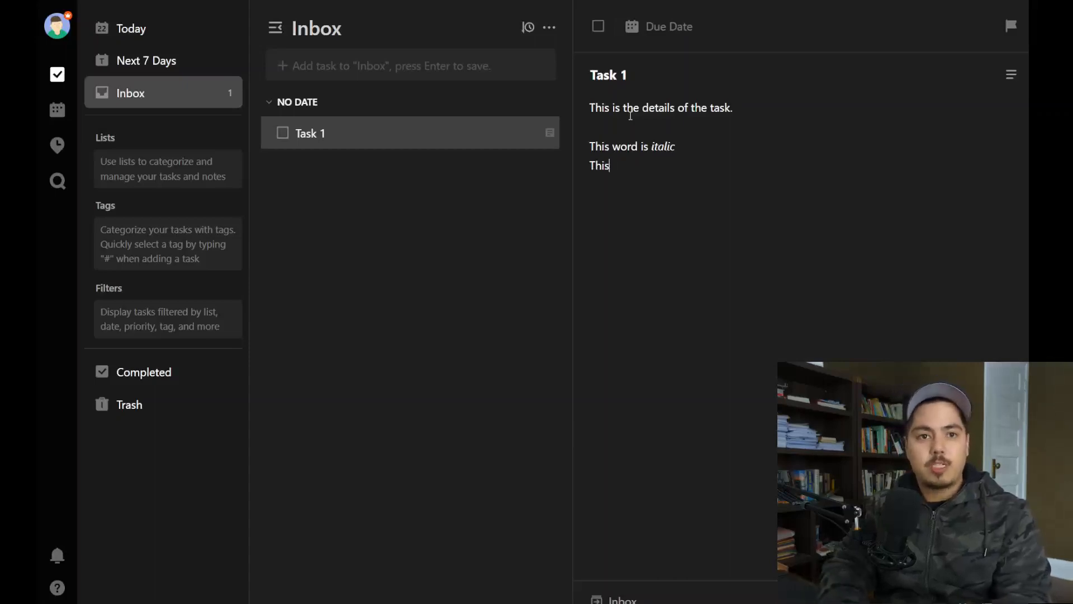
type(" word is **bold**")
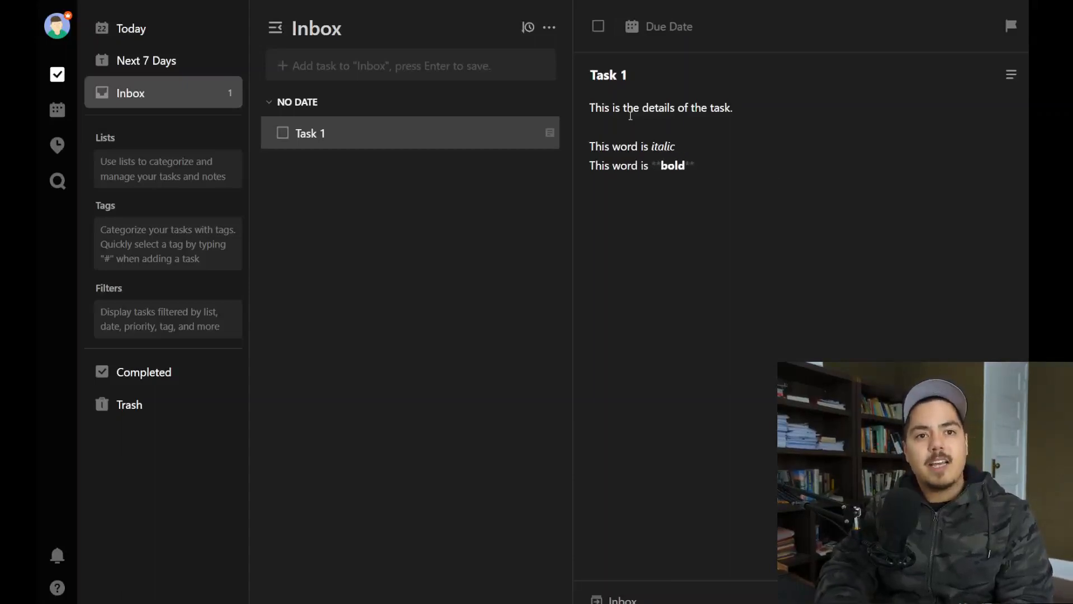
key("Return")
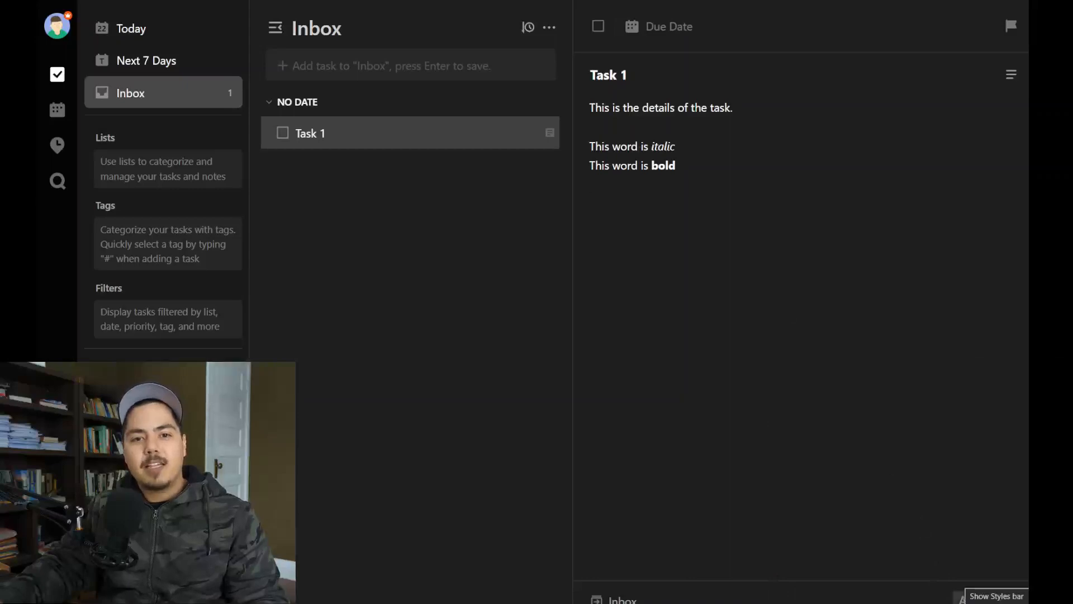
Show the text styles bar and add the line "This is using CTRL+B to make a word bold" with the final word in bold.
left_click(961, 599)
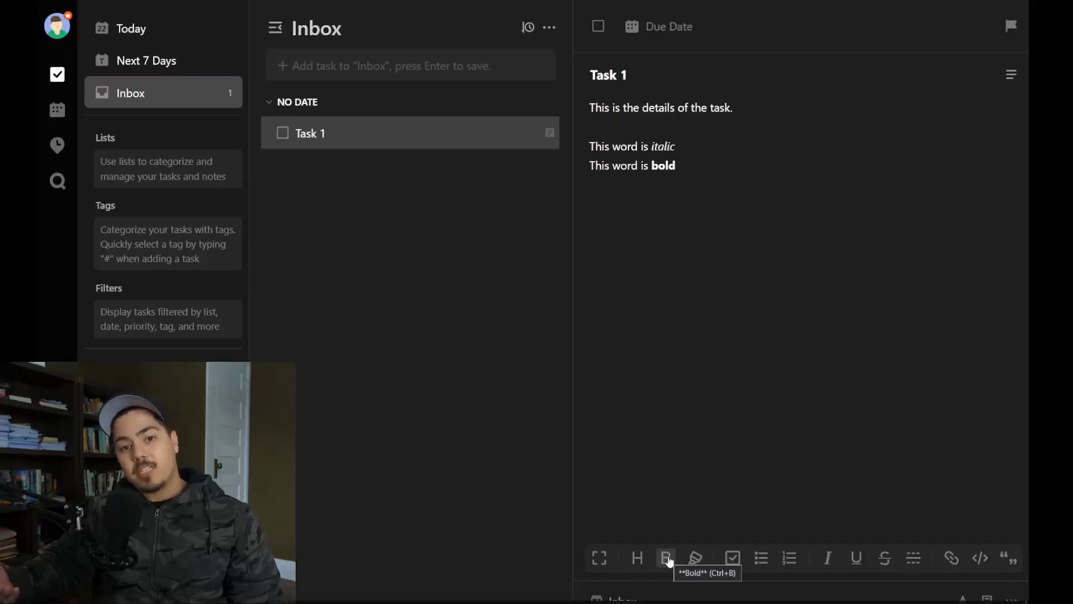
left_click(704, 153)
left_click(709, 165)
key("Return")
type("This")
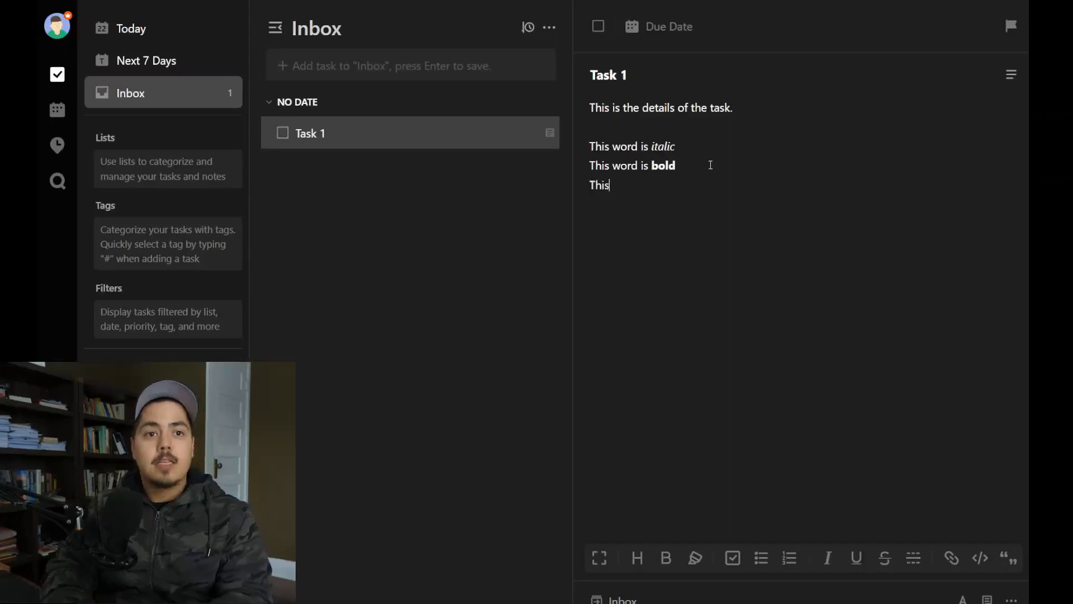
type(" is using CTRL")
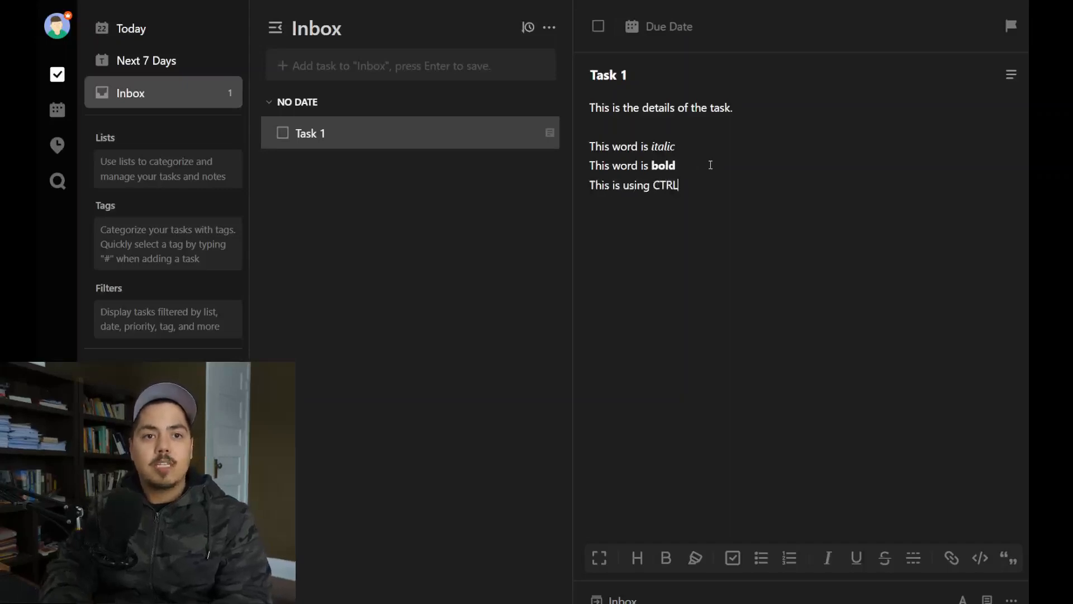
type("+B to make a word ****")
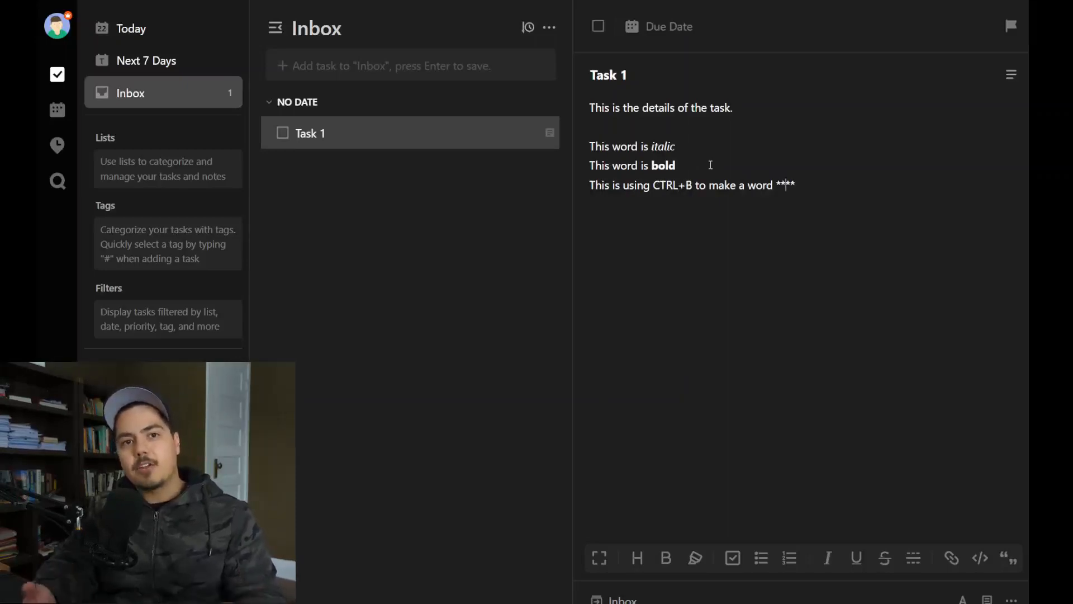
type("bold")
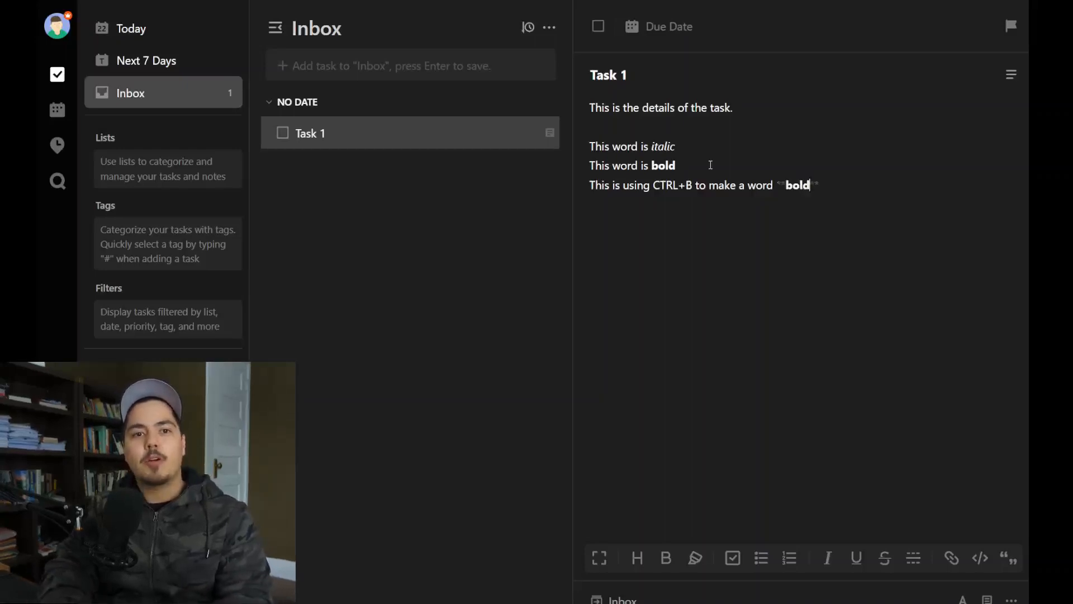
key("Return")
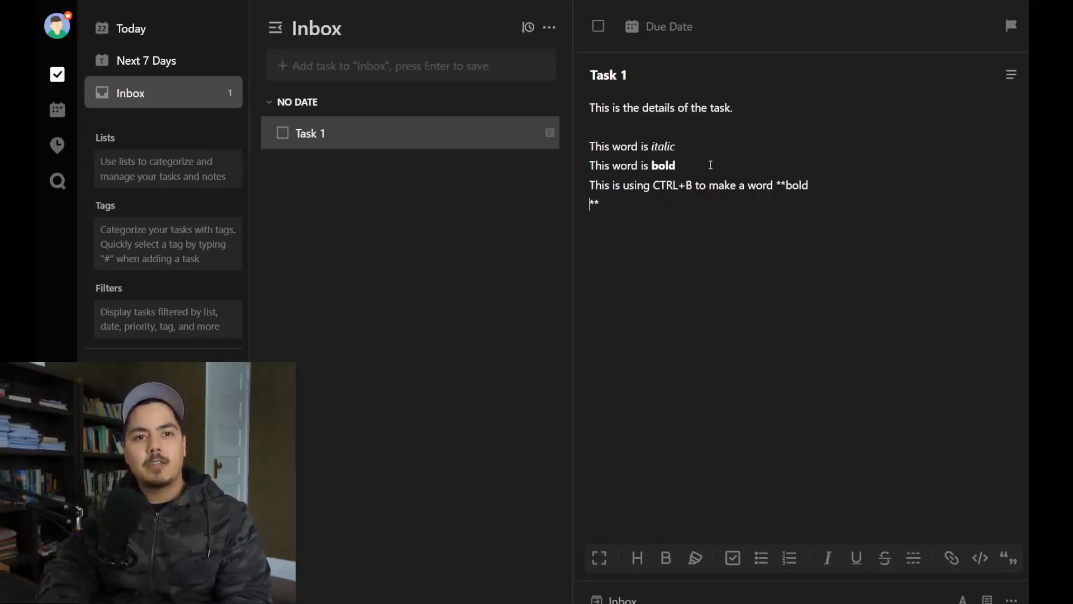
key("BackSpace")
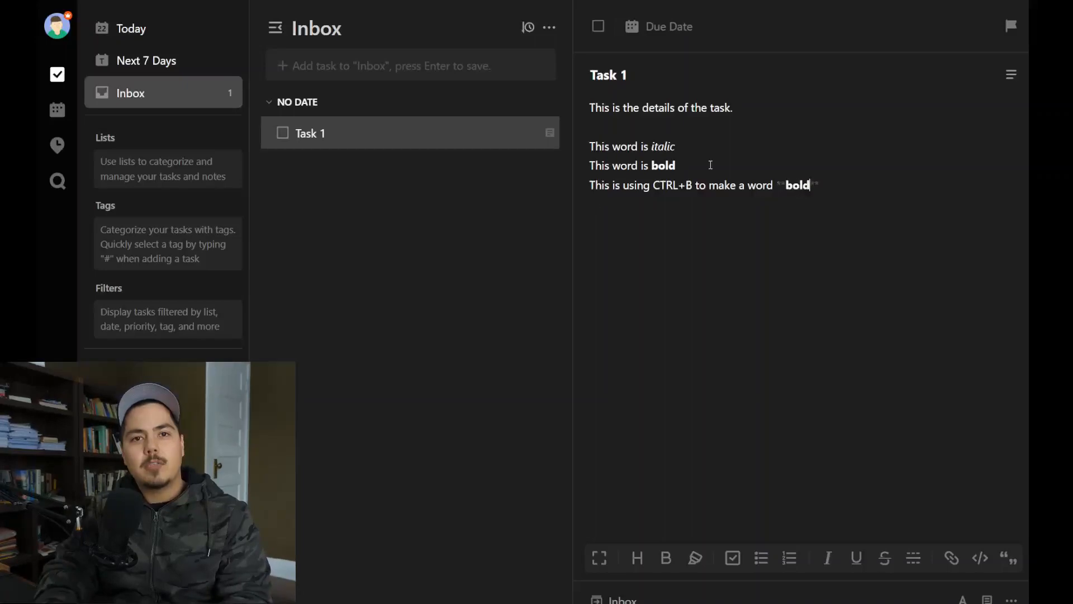
key("End")
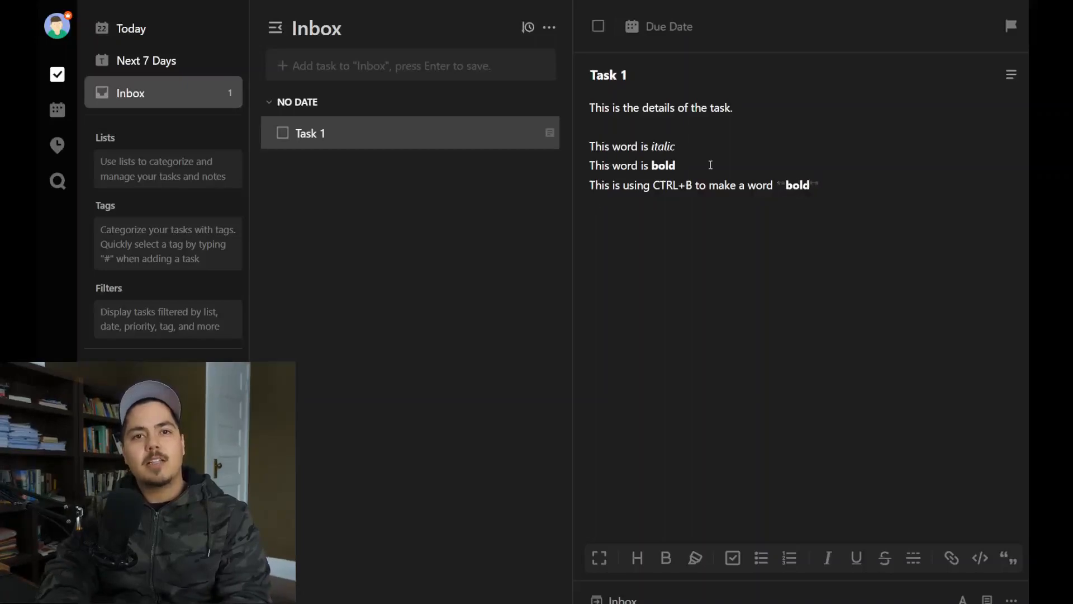
key("Return")
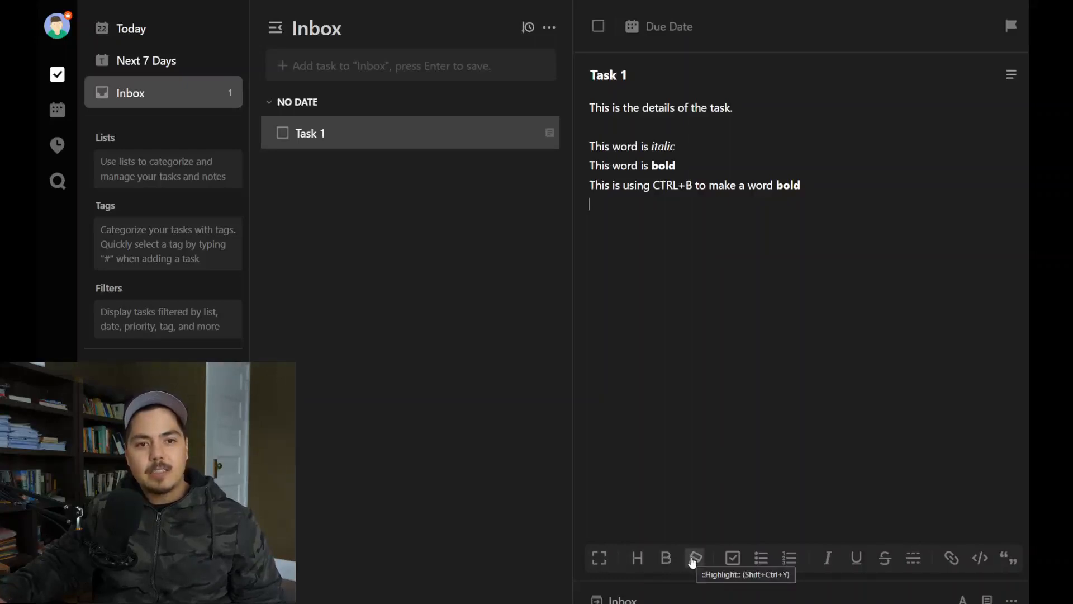
Add a checklist with "Check Item 1" and "Check Item 2" to the description, and mark Check Item 2 as completed.
left_click(732, 557)
type("Check Item 1")
key("Return")
type("Check Item 2")
key("Return")
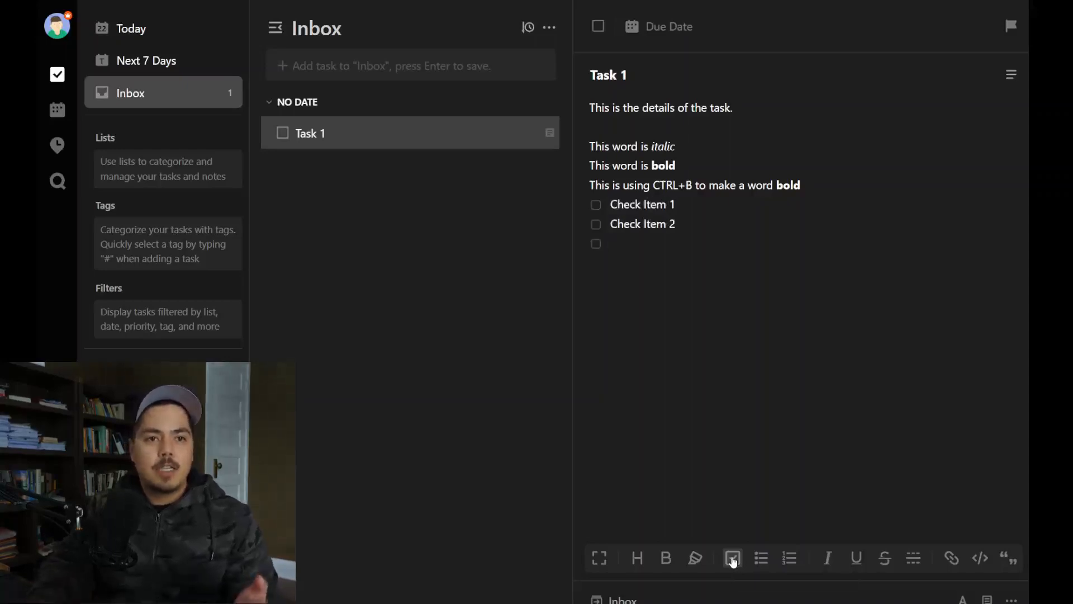
key("BackSpace")
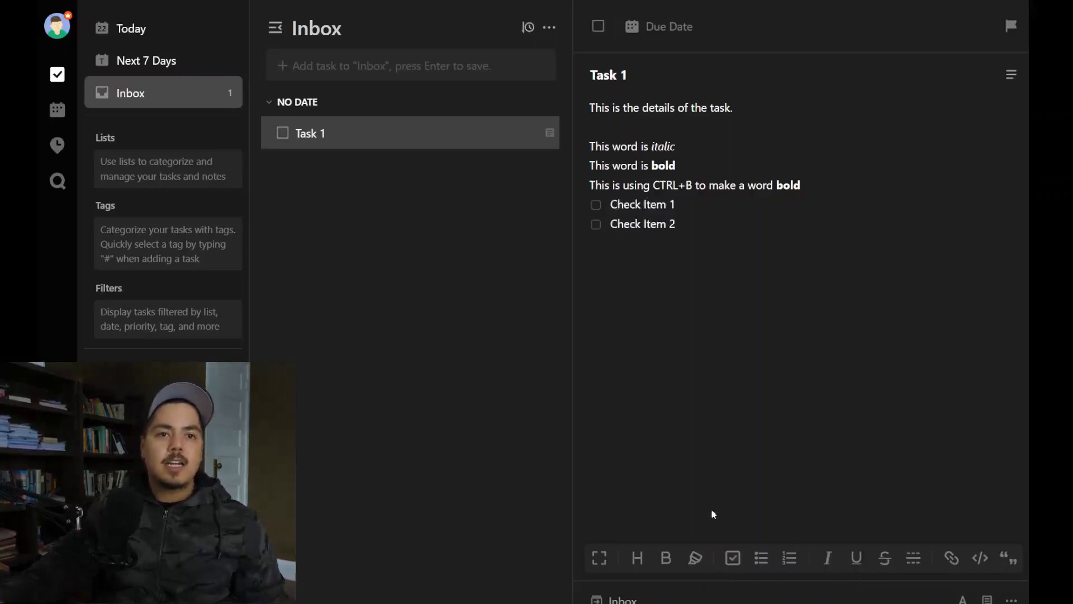
left_click(596, 232)
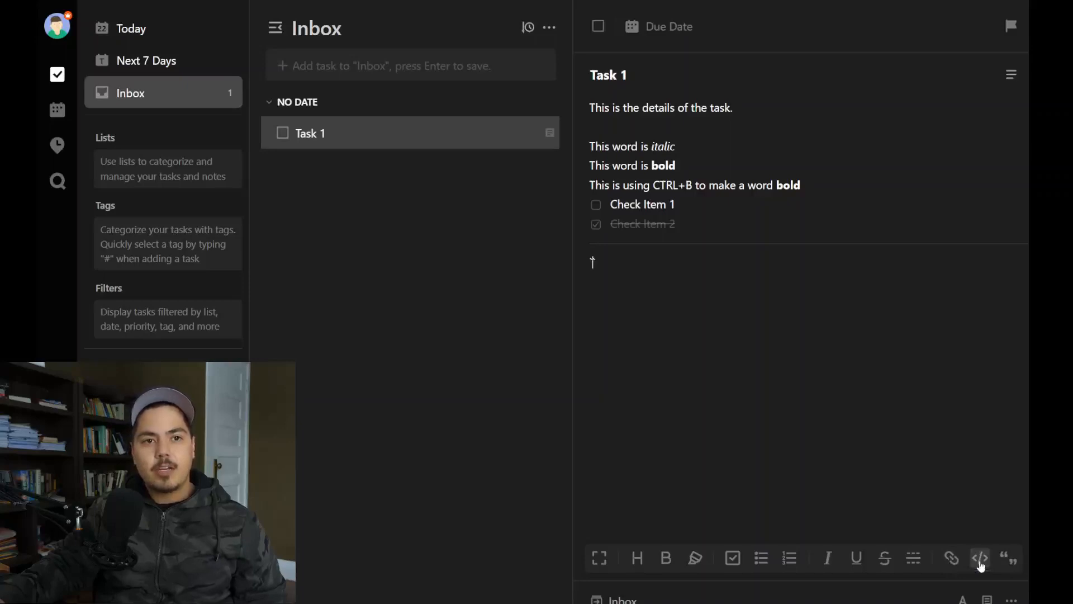
Enter "<html> this is some code </html>" as inline code below the divider line.
type("<html>")
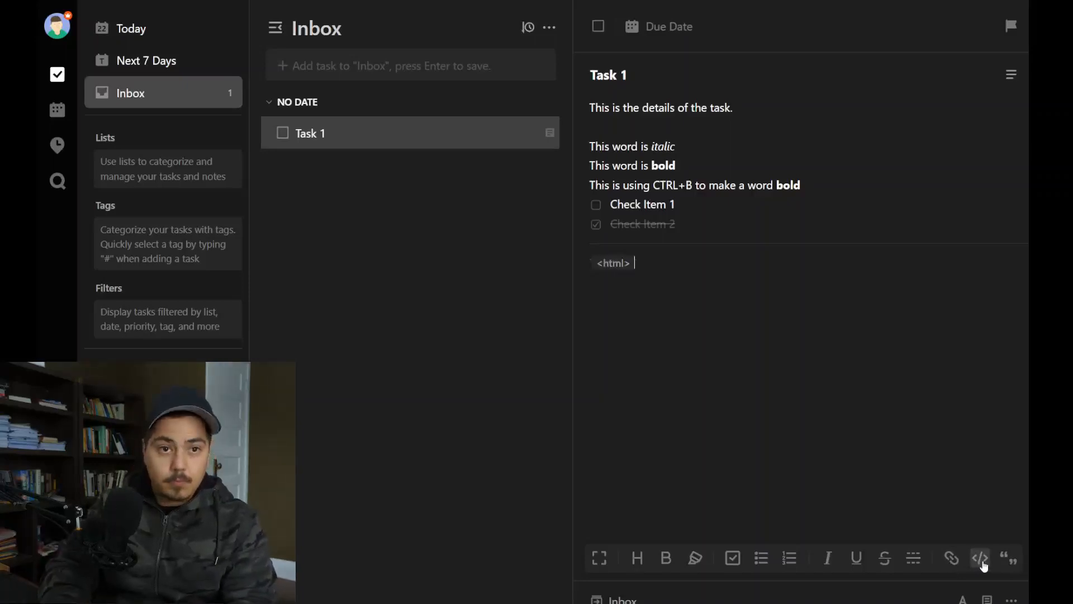
type(" this is some code </html")
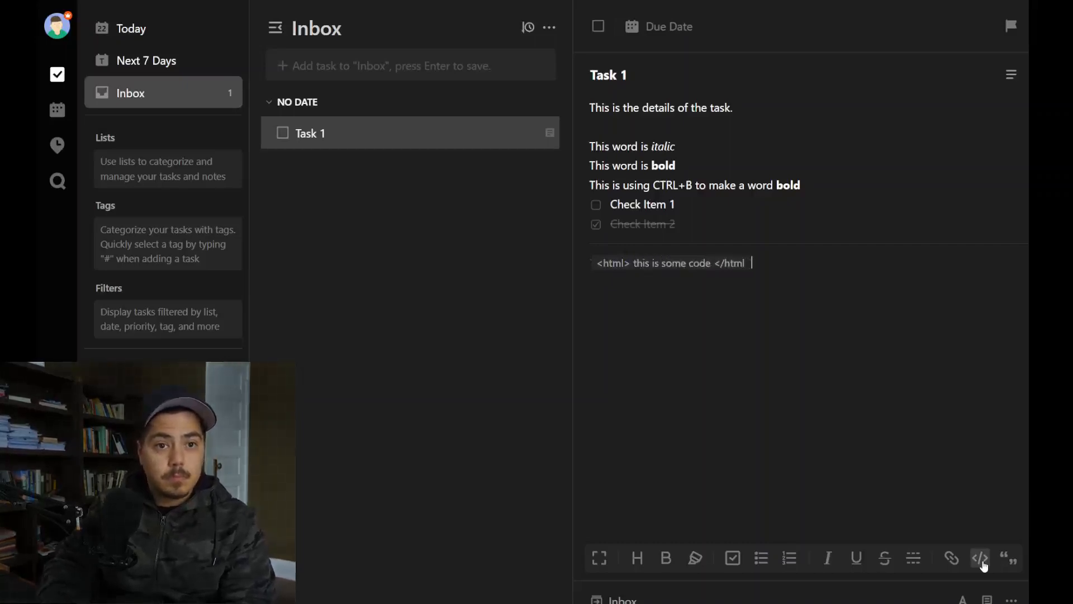
key("BackSpace")
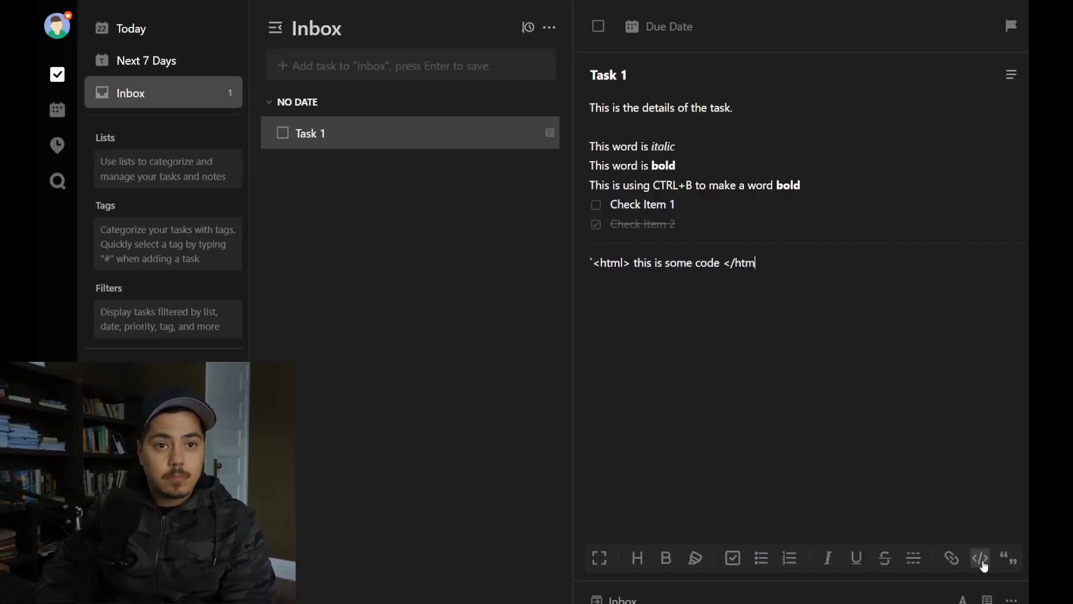
key("BackSpace")
key("BackSpace")
key("BackSpace")
key("BackSpace")
key("BackSpace")
key("BackSpace")
type("`")
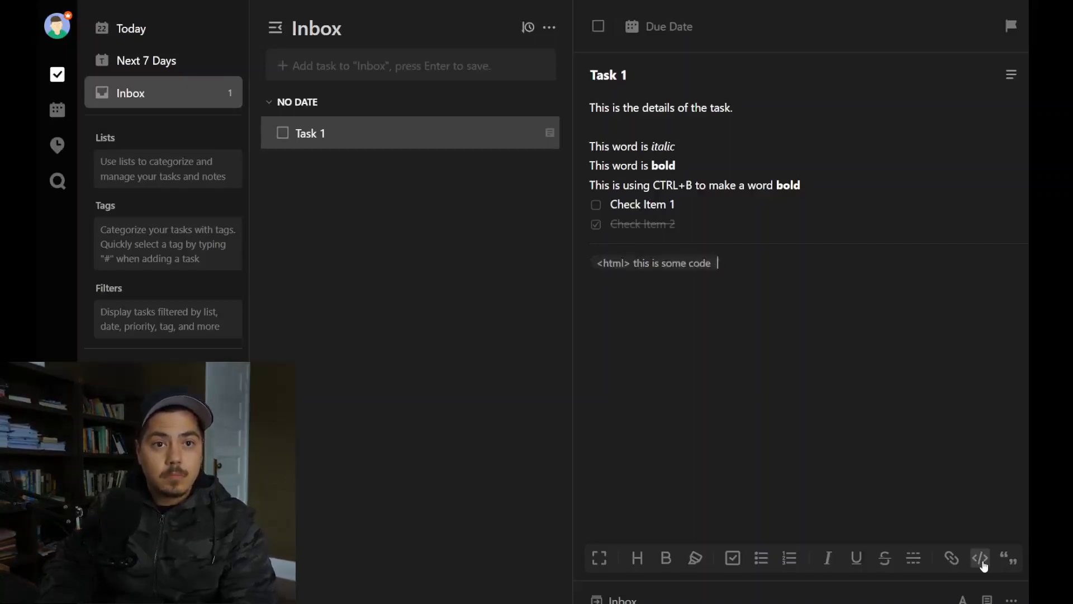
type(" </html>")
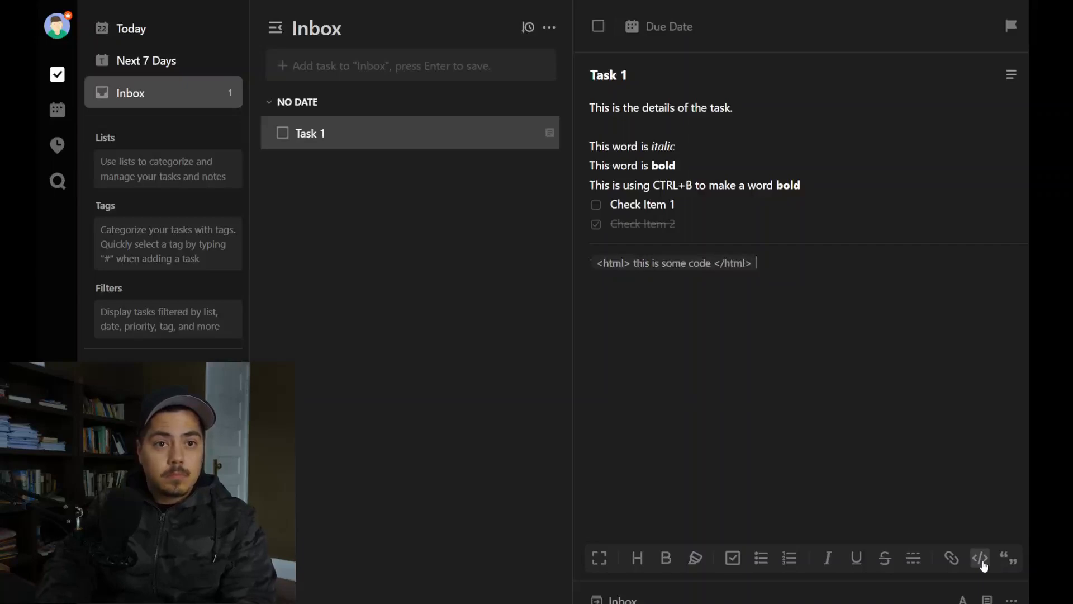
key("Return")
key("ctrl+z")
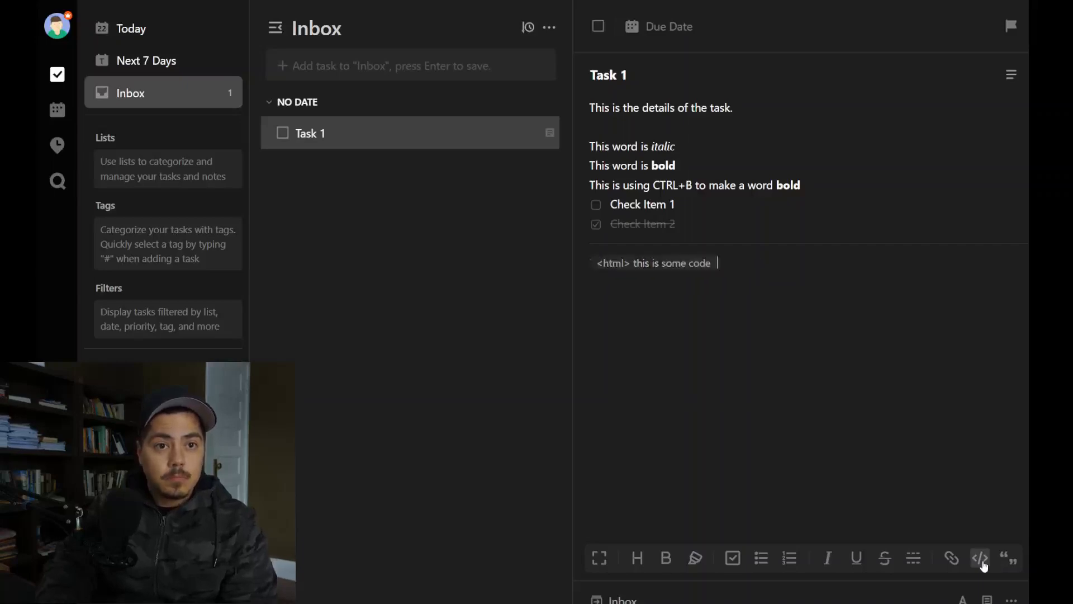
type("</html>")
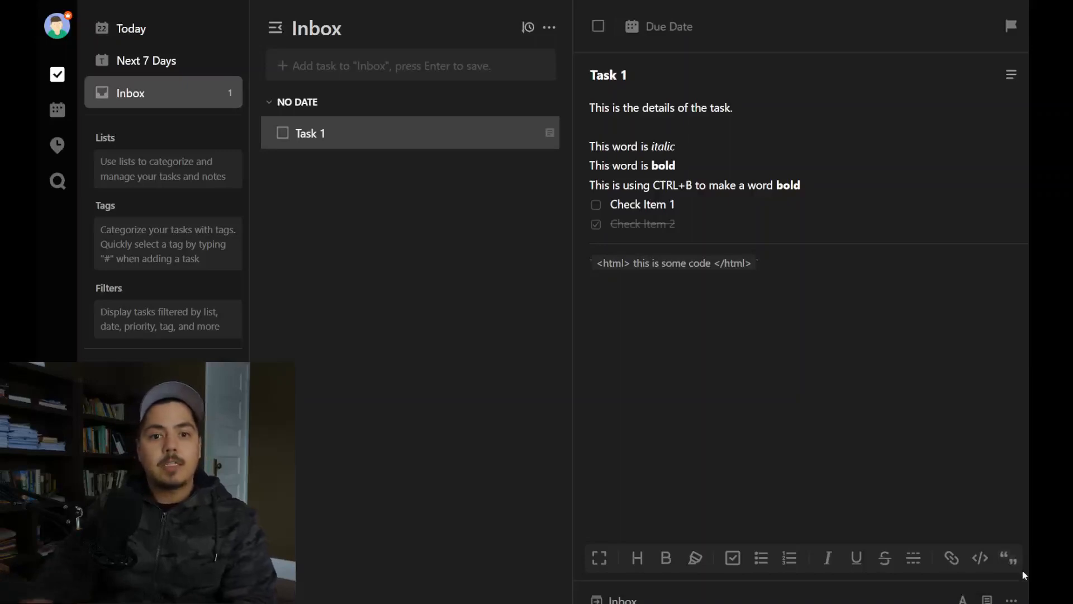
Add "To be or not to be, that is the question." as a block quote below the code, followed by a blank line.
type("T")
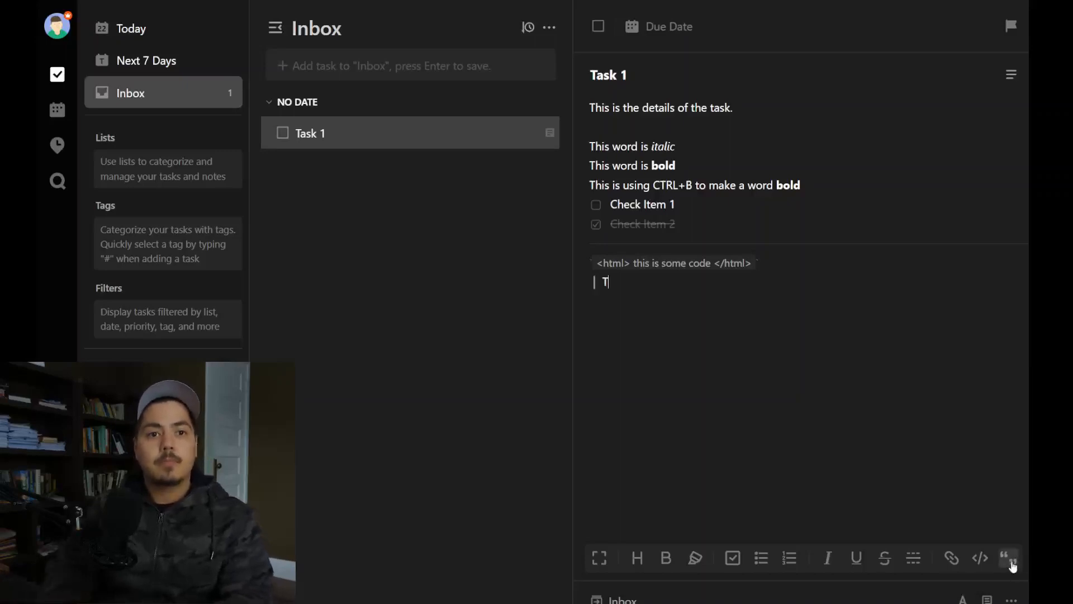
type("o be or not to be, that is the question.")
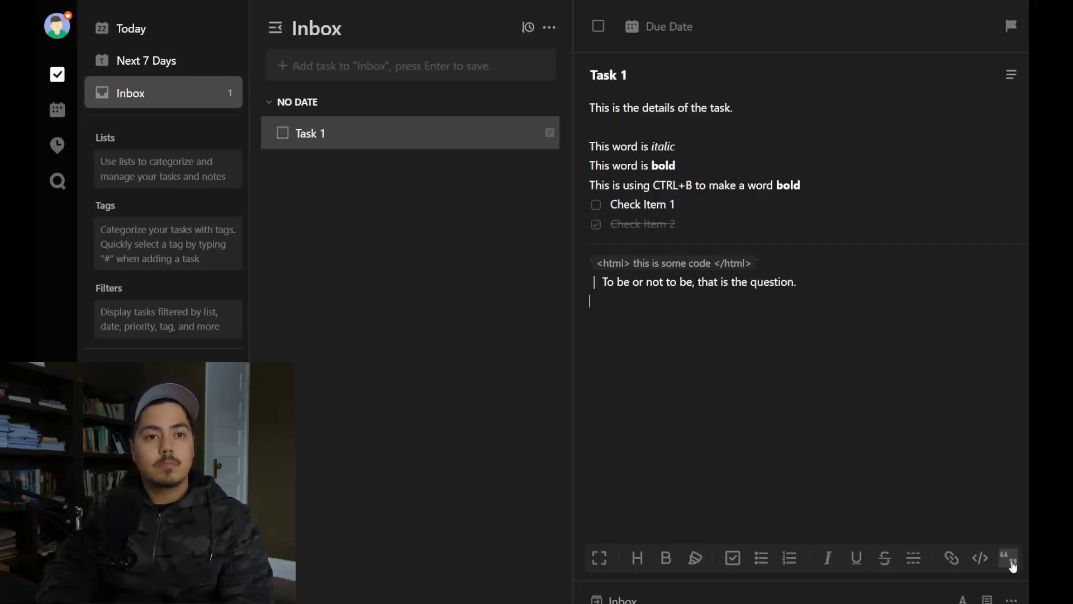
key("Return")
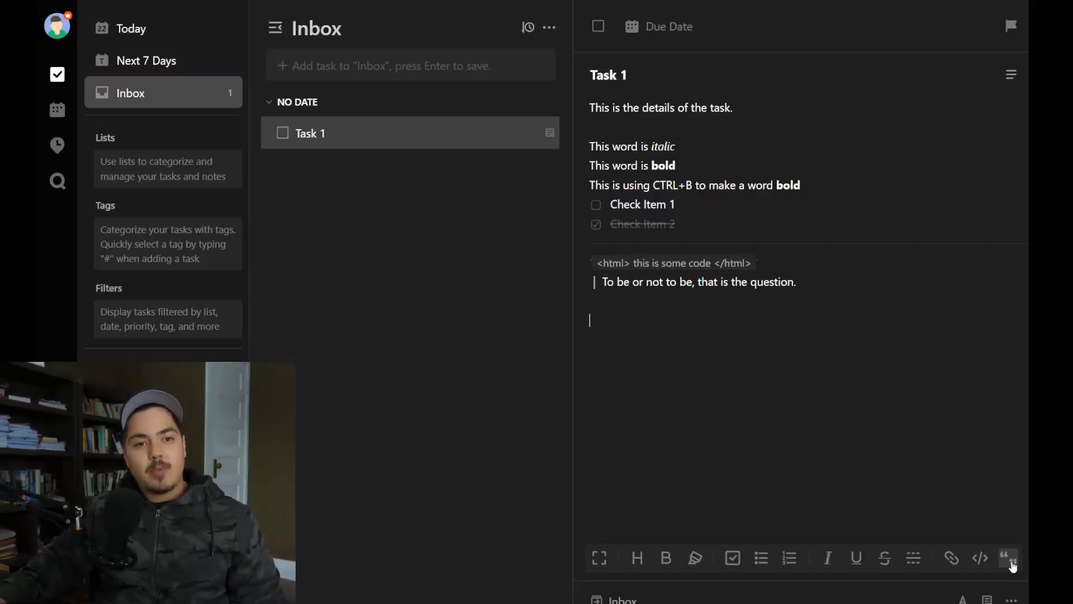
View the description in full screen, return to the normal layout, and delete all of the description text.
left_click(599, 557)
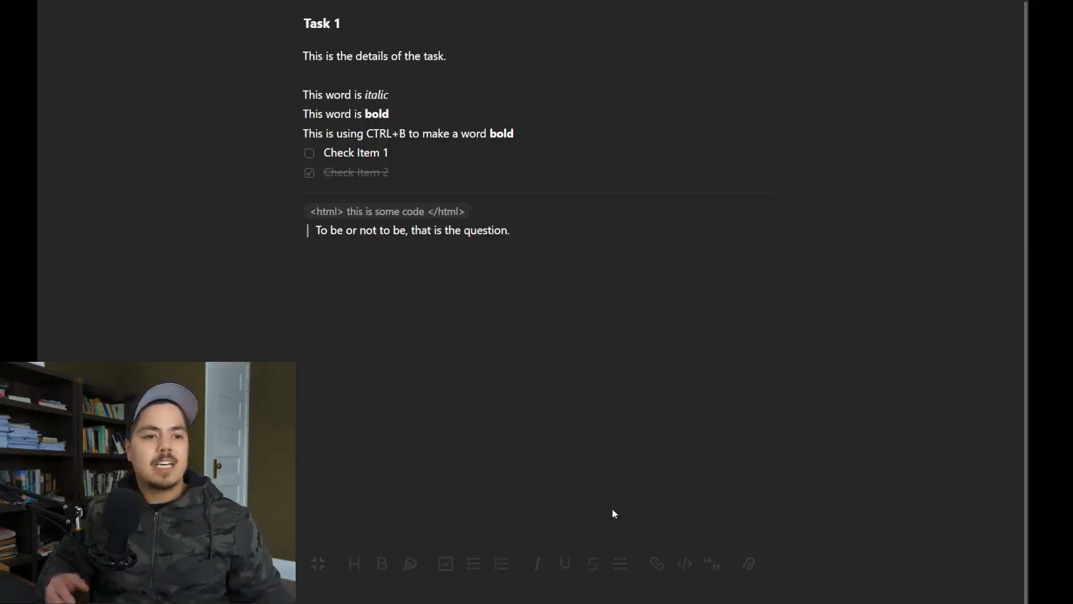
left_click(315, 568)
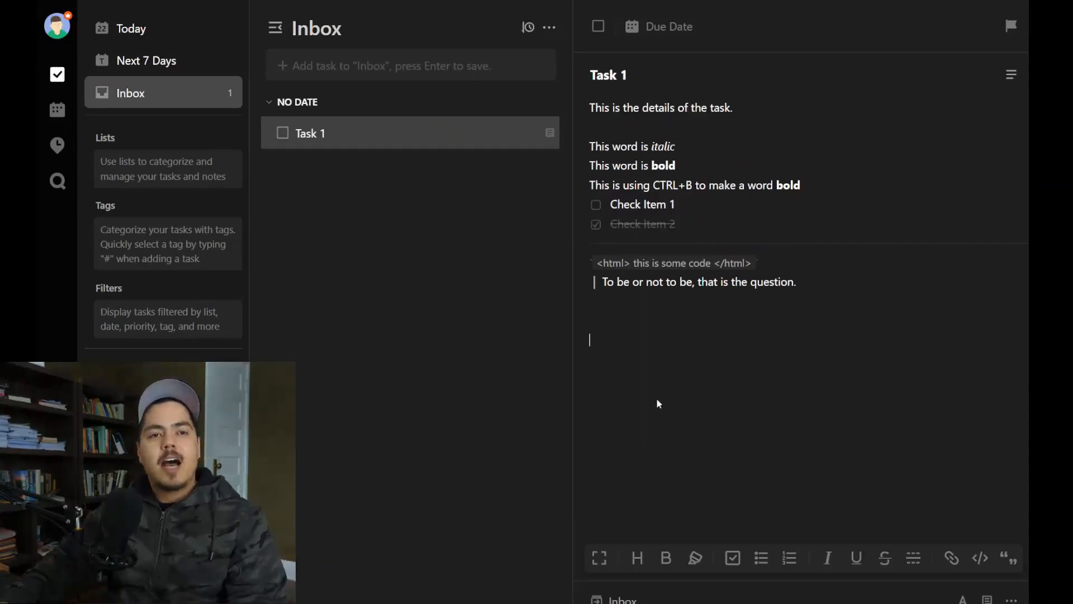
key("ctrl+a")
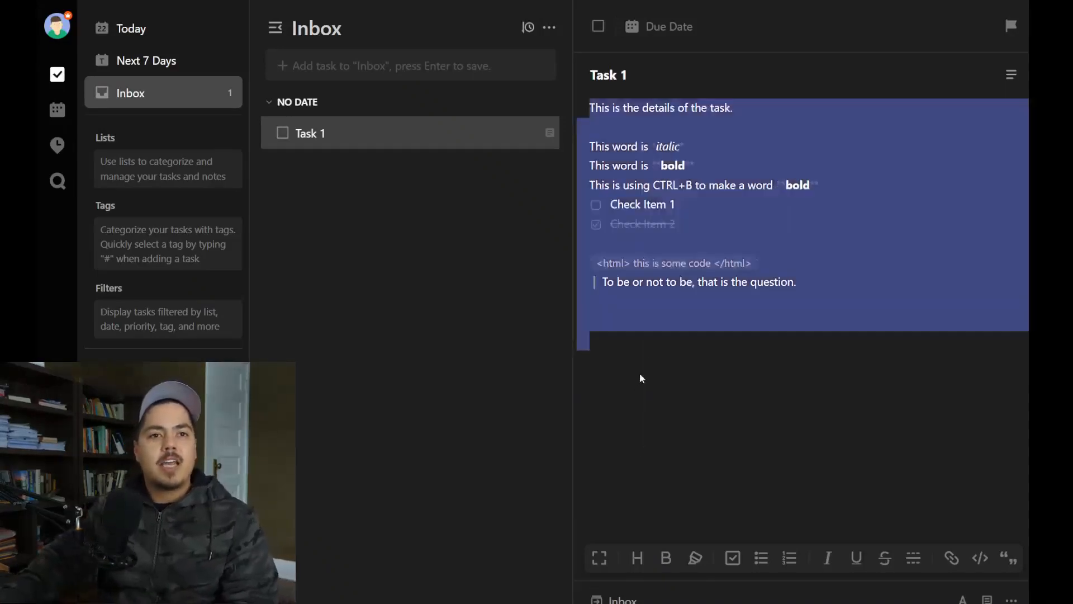
key("BackSpace")
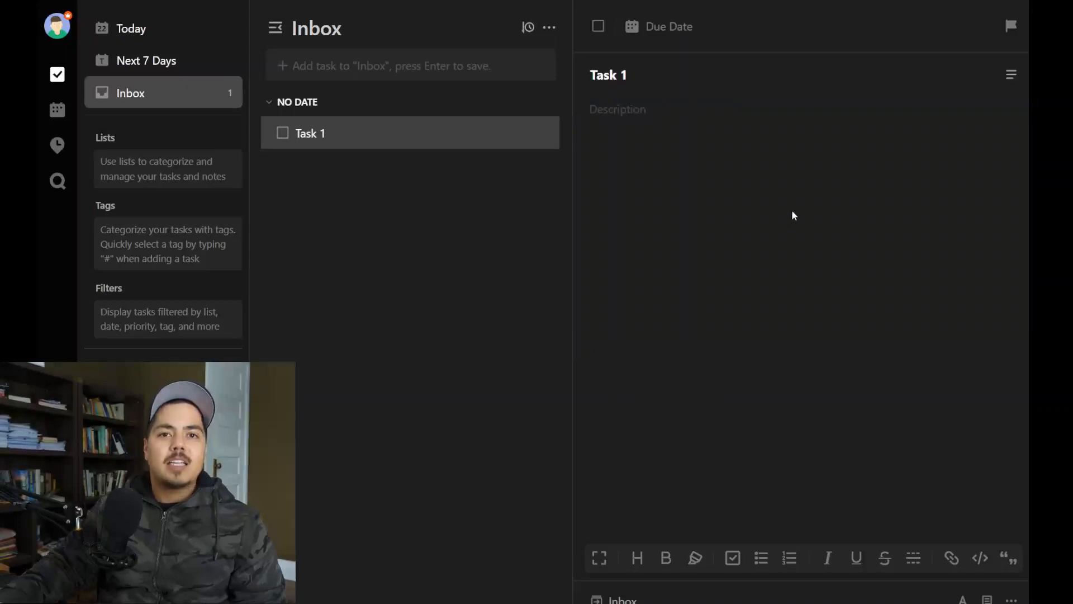
Switch Task 1's description to a checklist, add Item 1, Item 2 and Item 3, and convert it back to plain text.
left_click(1009, 84)
left_click(735, 134)
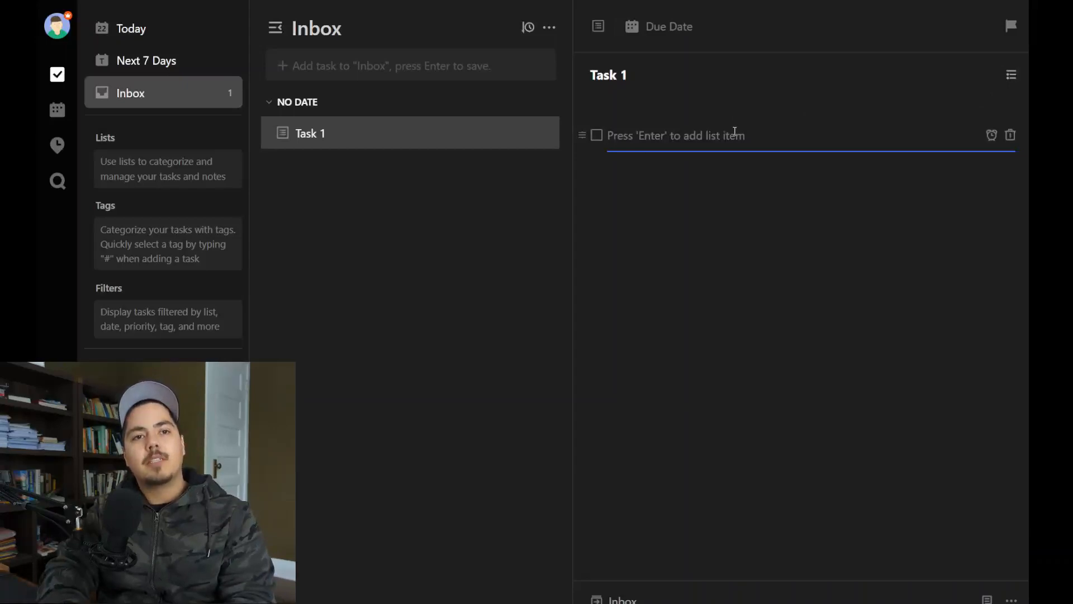
type("Item 1")
key("Return")
type("Item 2")
key("Return")
type("Item 3")
key("Return")
key("BackSpace")
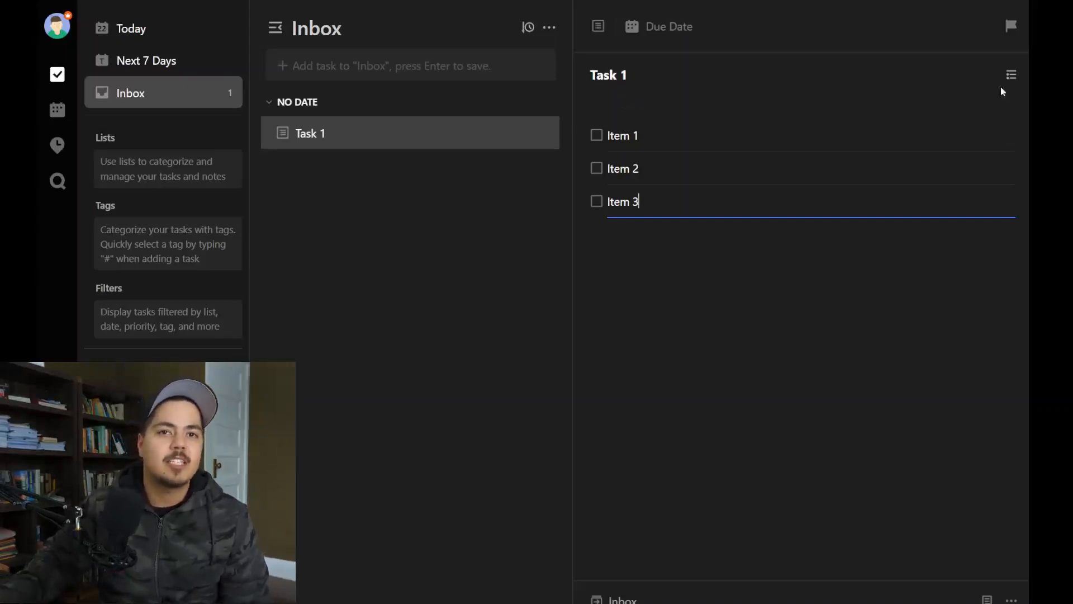
left_click(1010, 76)
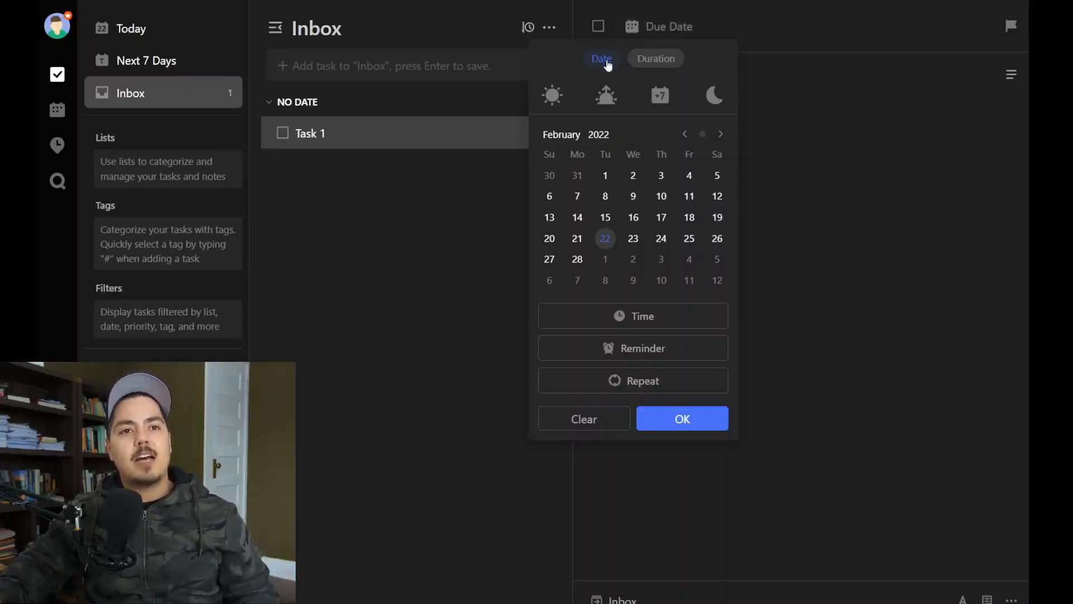
Set the task's due date as a duration on 2/22/22 starting at 15:00 and ending at 17:00.
left_click(643, 69)
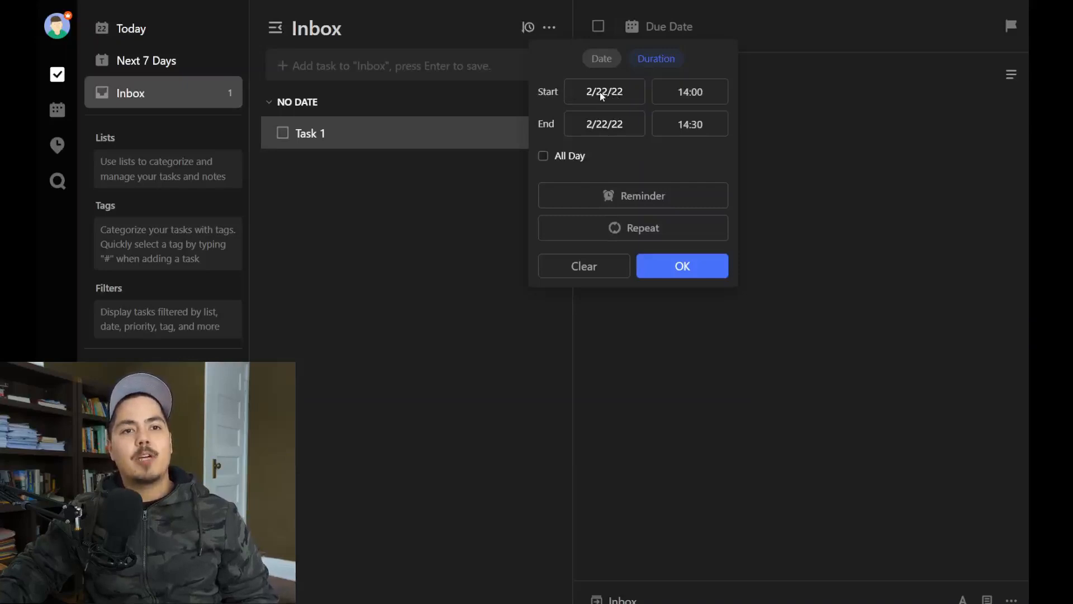
left_click(703, 94)
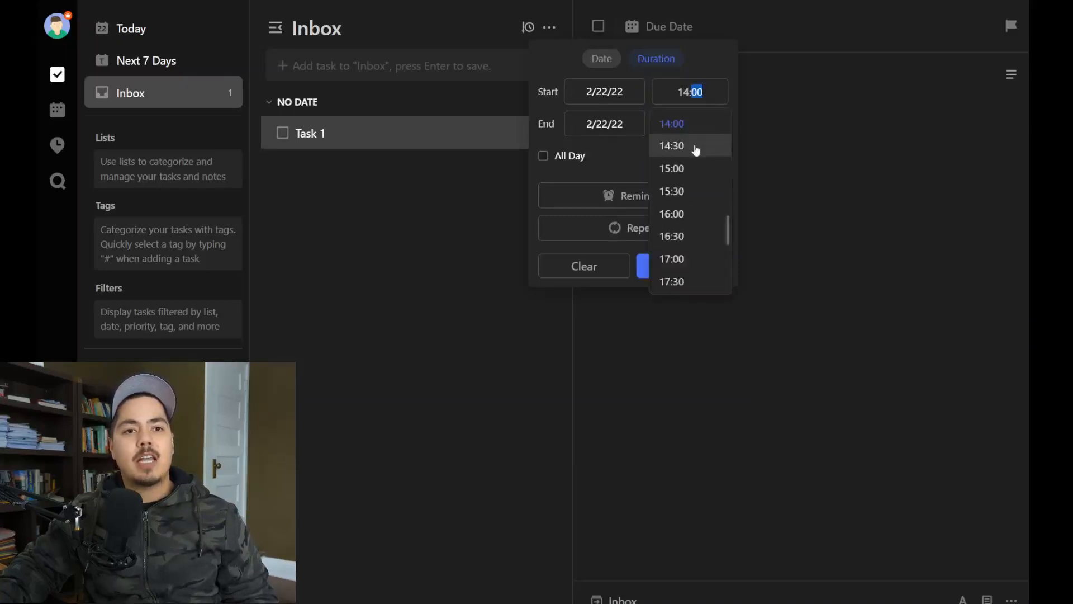
left_click(693, 169)
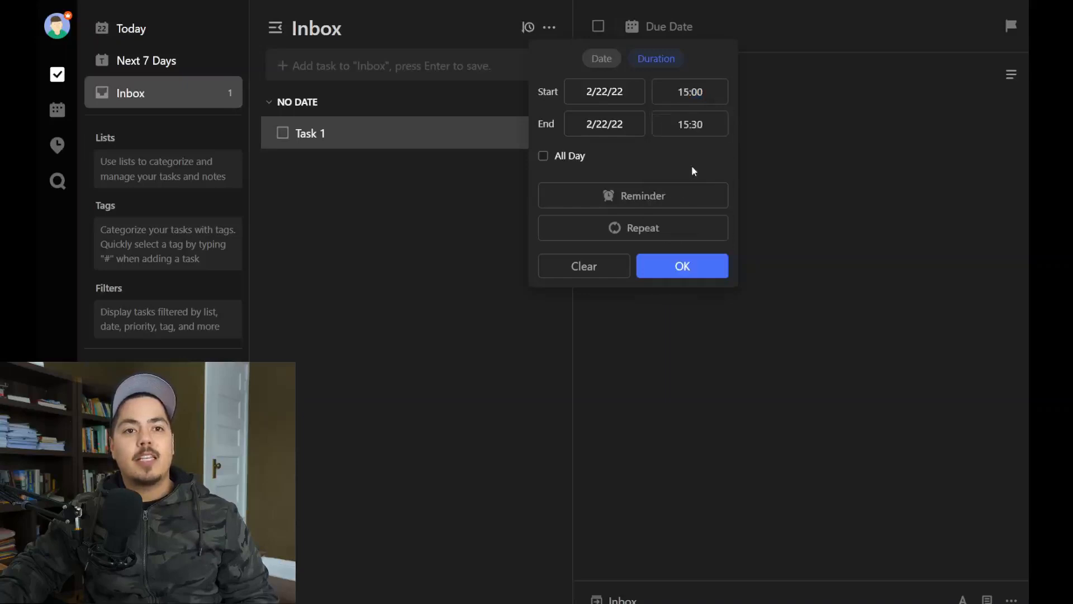
left_click(713, 126)
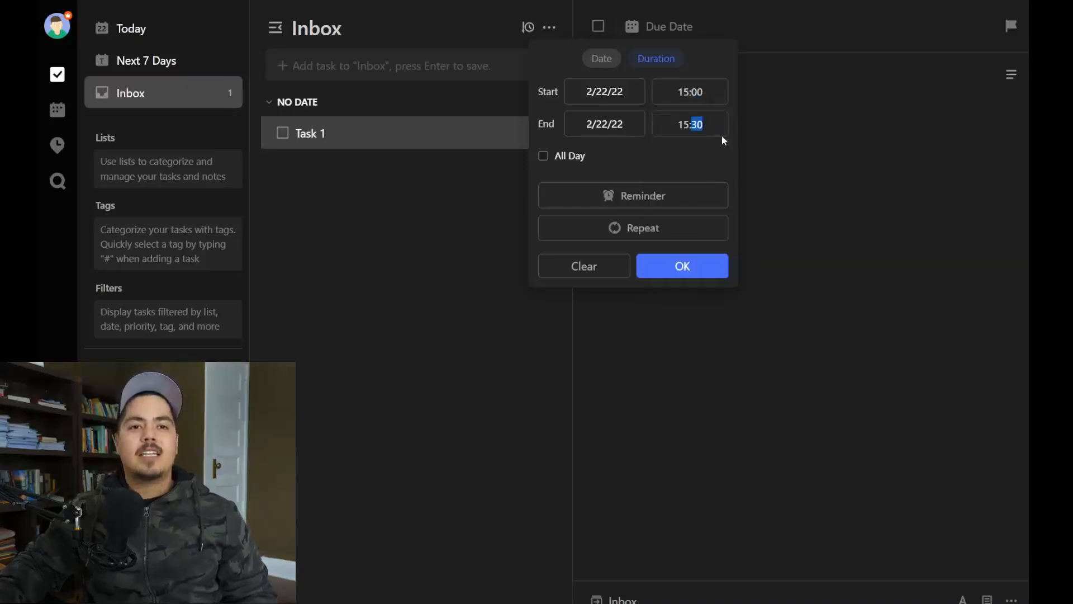
left_click(712, 131)
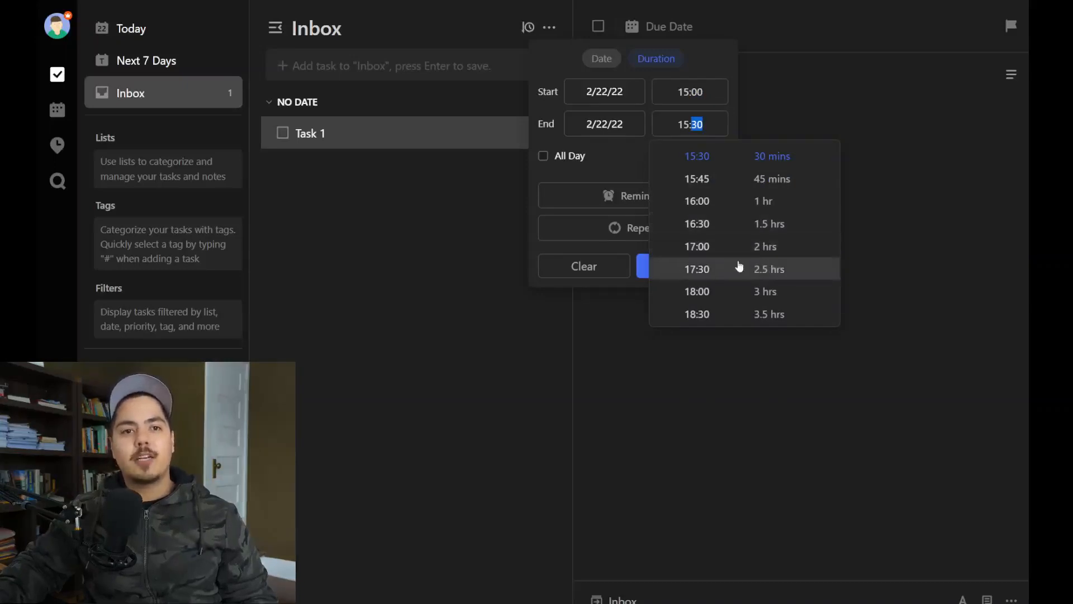
left_click(706, 256)
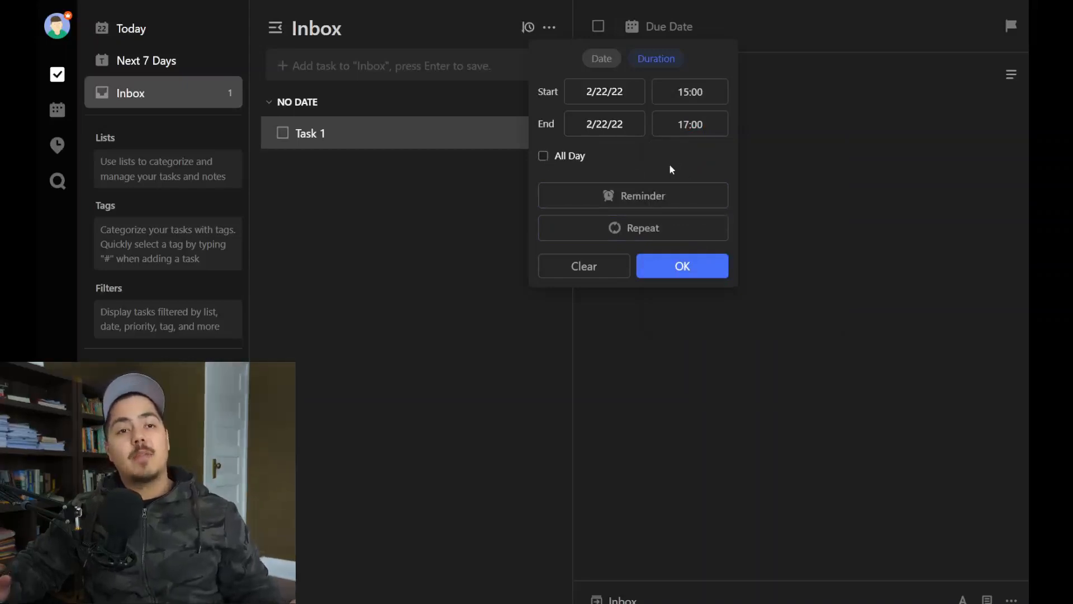
Return to a single due date and try the quick options for seven days later and a month later.
left_click(600, 59)
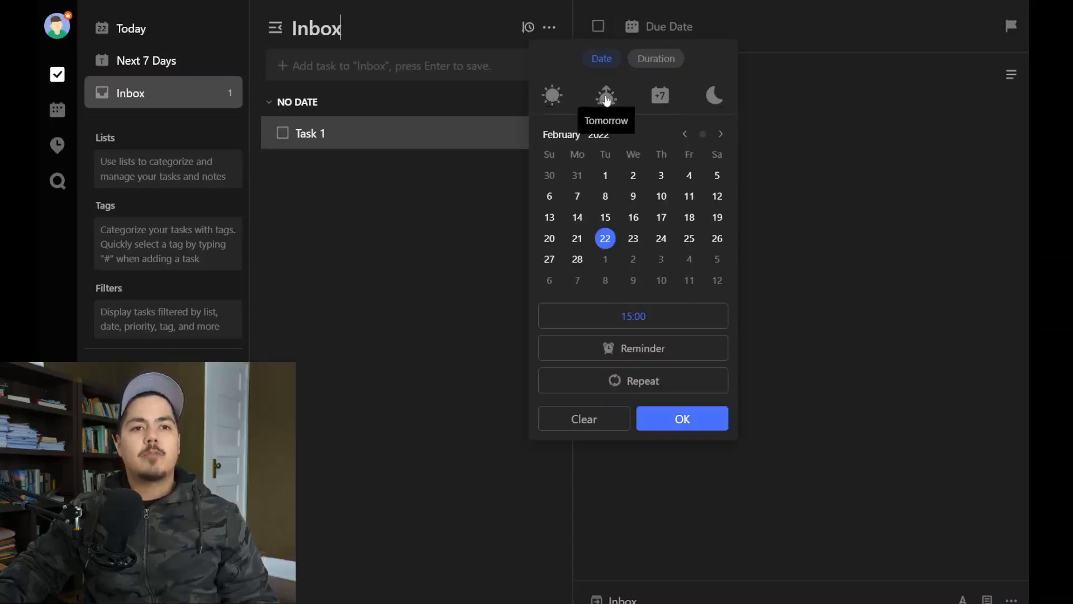
left_click(661, 96)
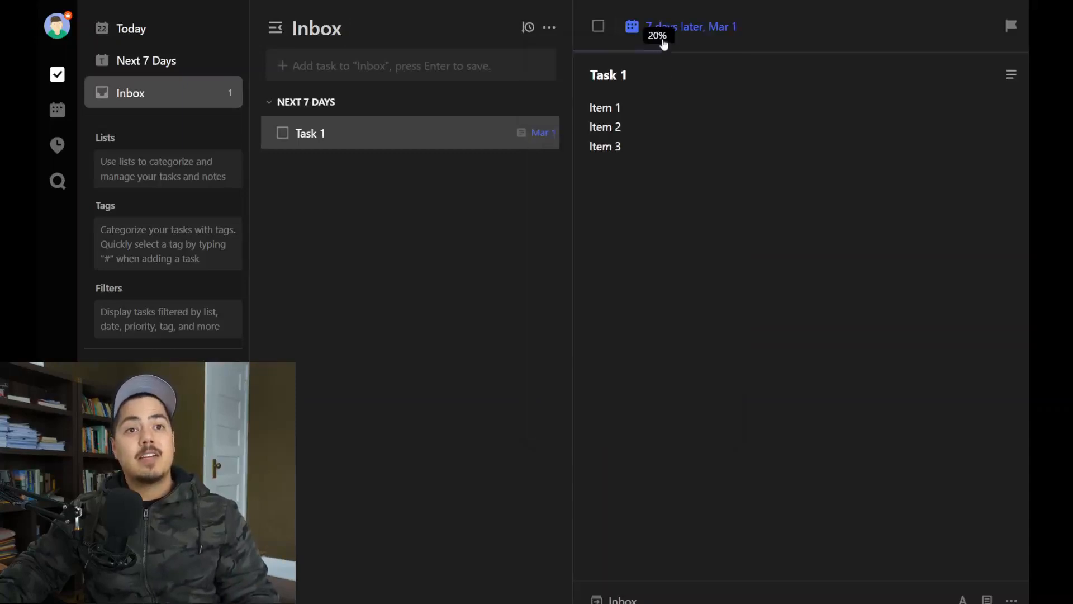
left_click(676, 30)
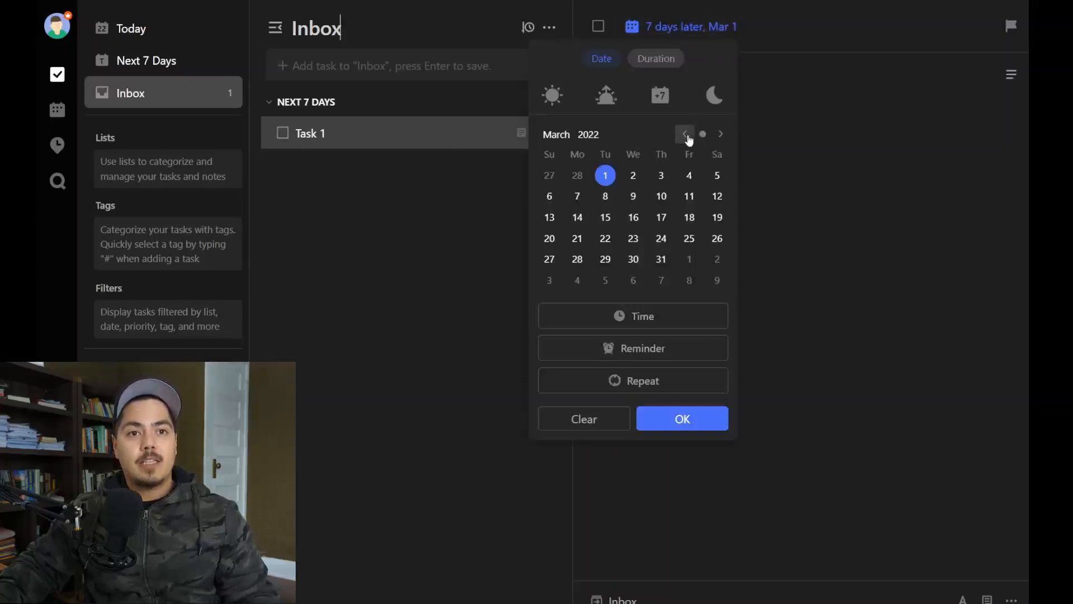
left_click(708, 100)
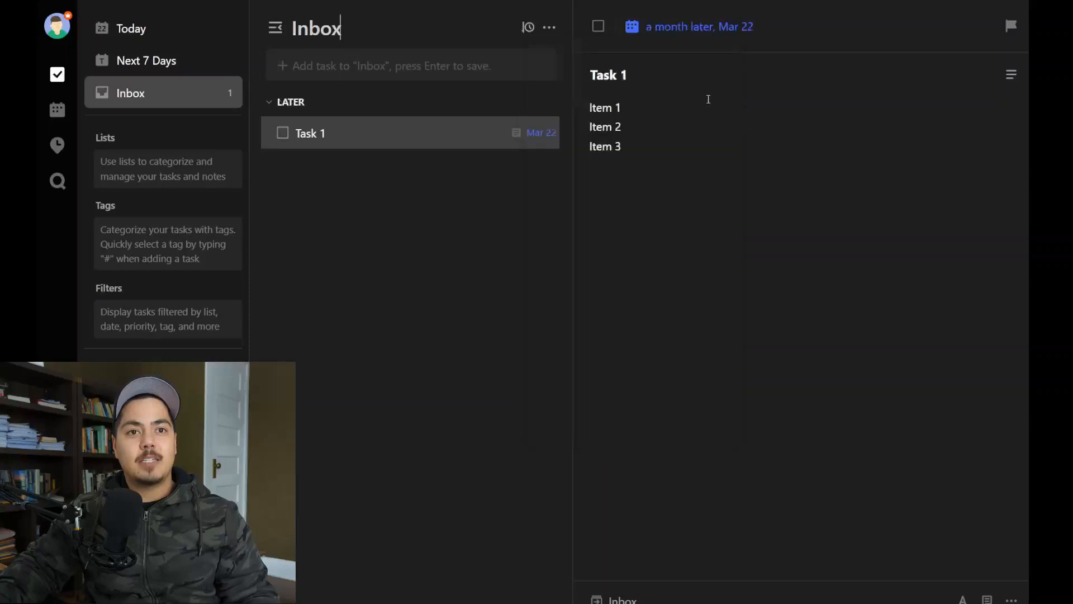
Set Task 1's due date to March 4, 2022 with a due time of 15:00.
left_click(685, 37)
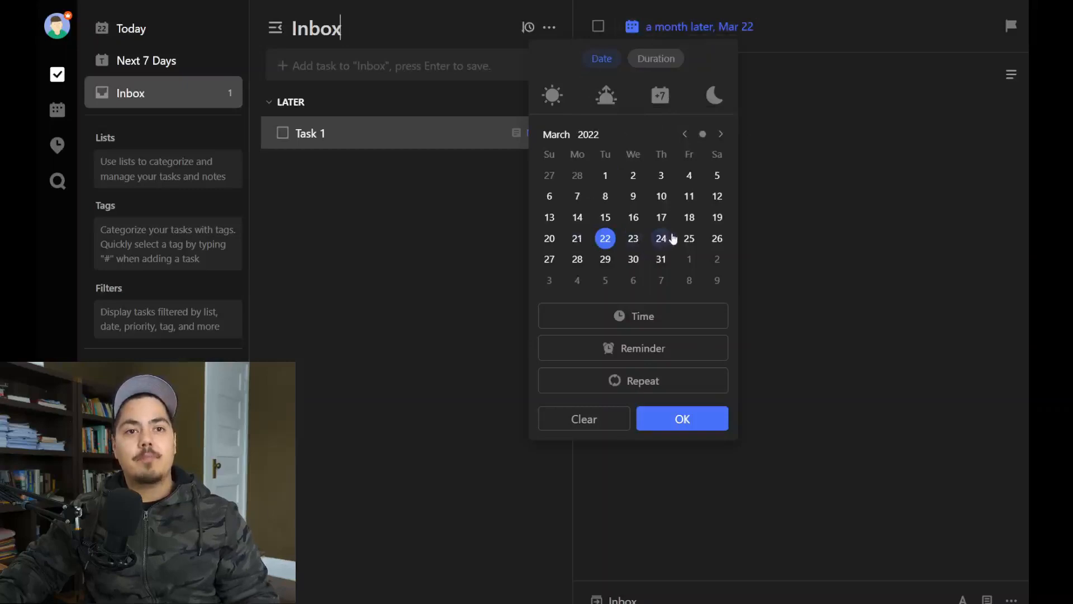
left_click(690, 178)
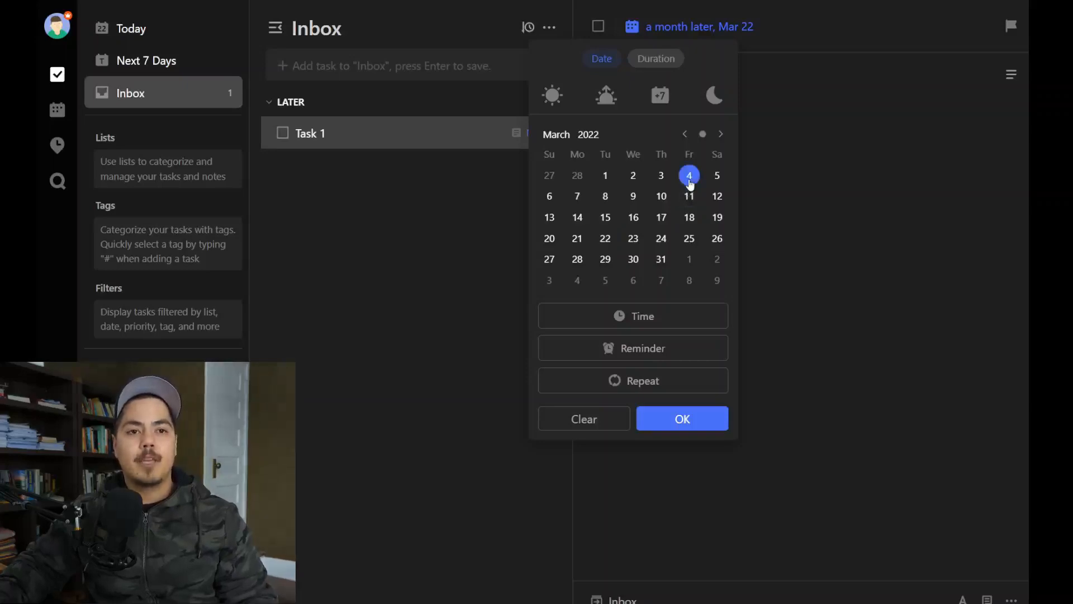
left_click(653, 322)
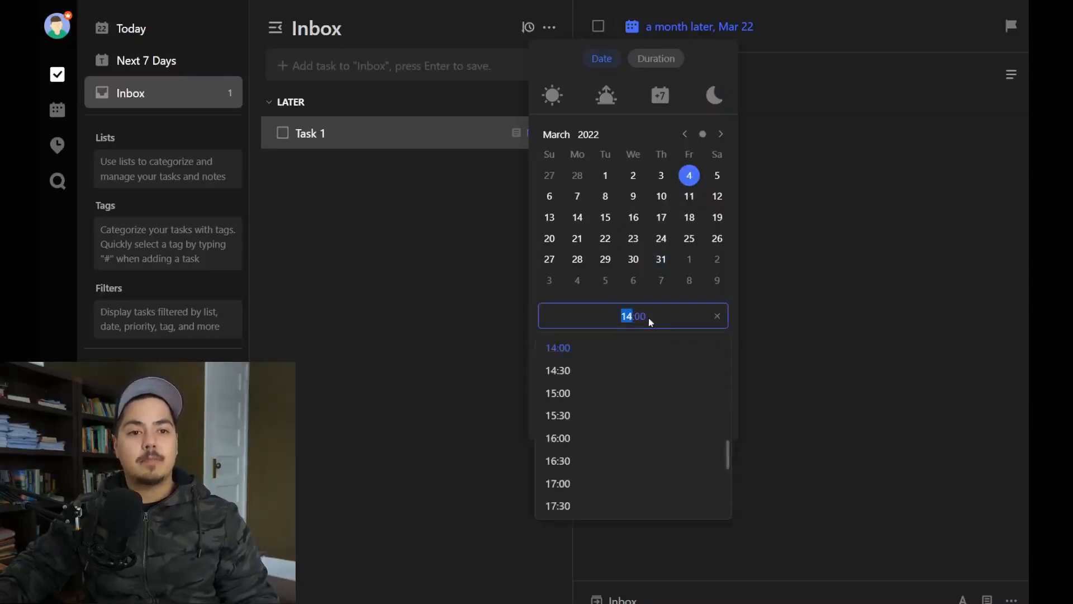
left_click(593, 399)
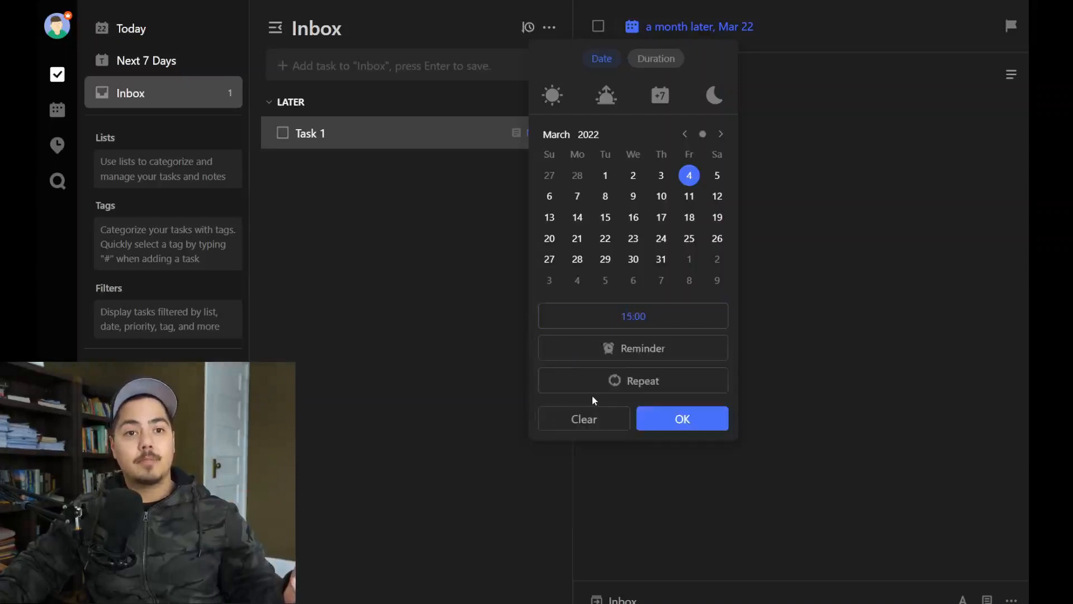
left_click(666, 420)
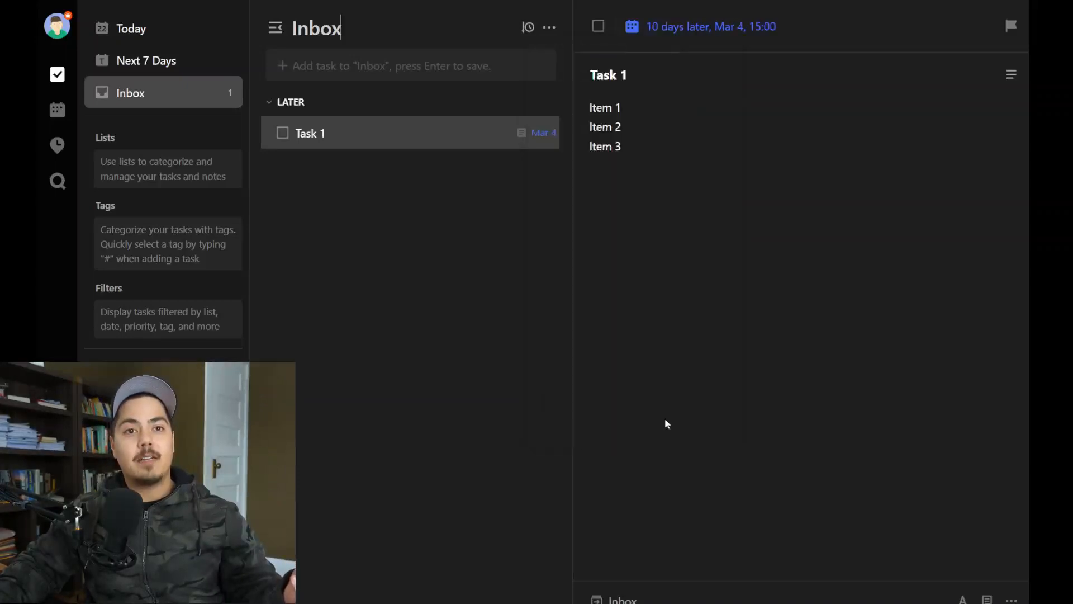
Add a custom reminder to Task 1 for 3 days, 0 hours and 0 minutes ahead, and save the date settings.
mouse_move(684, 49)
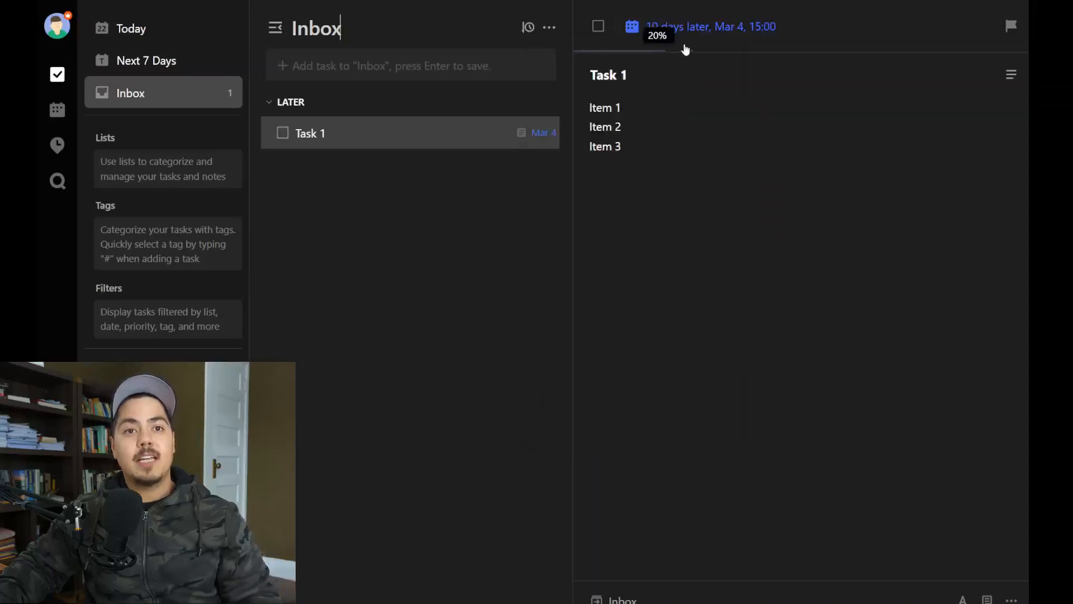
left_click(737, 35)
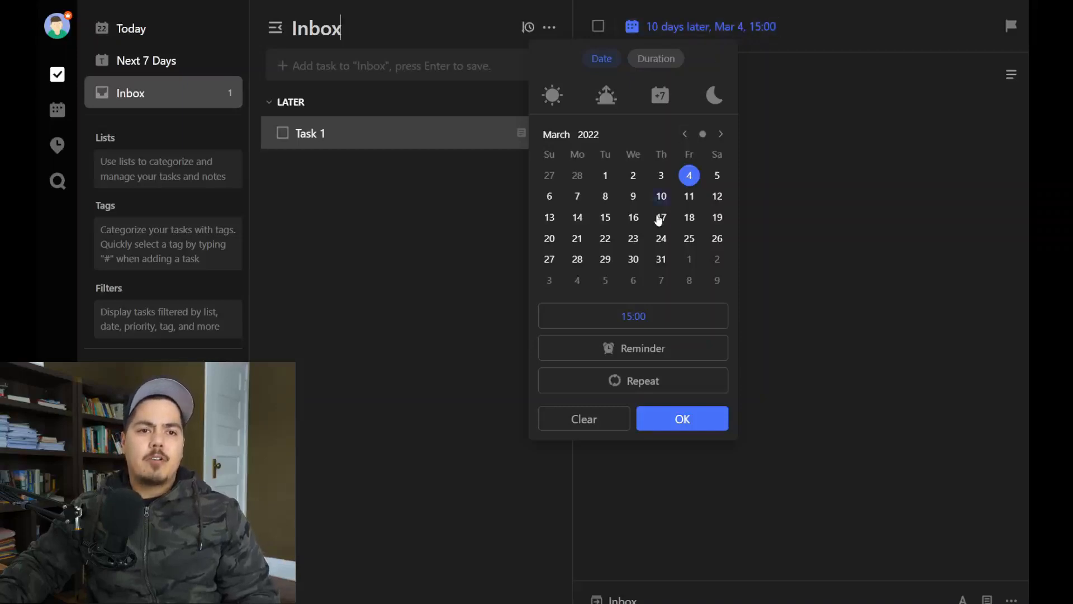
left_click(648, 359)
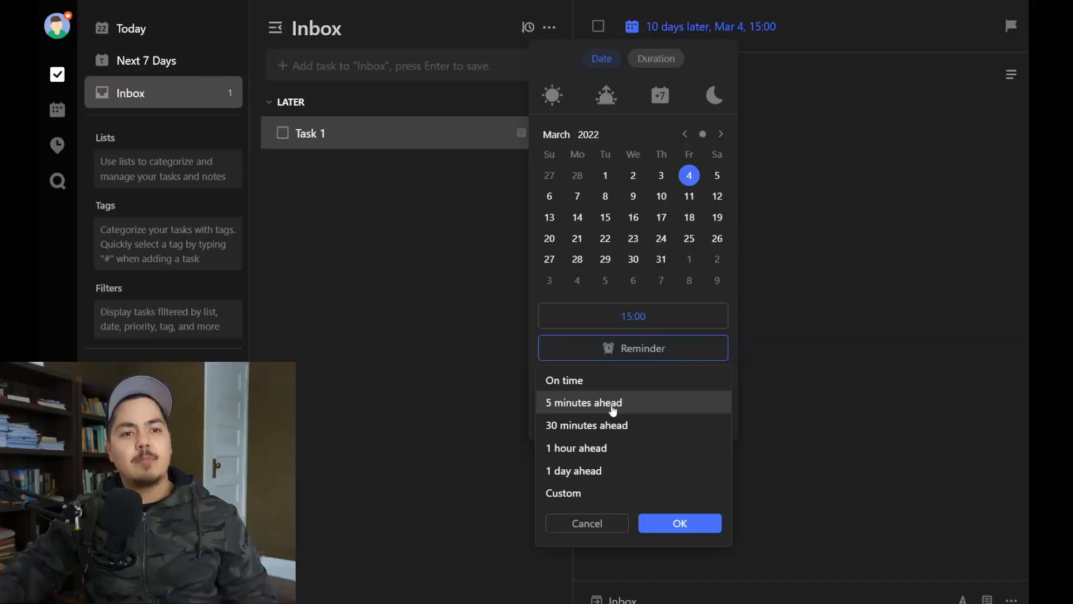
left_click(618, 494)
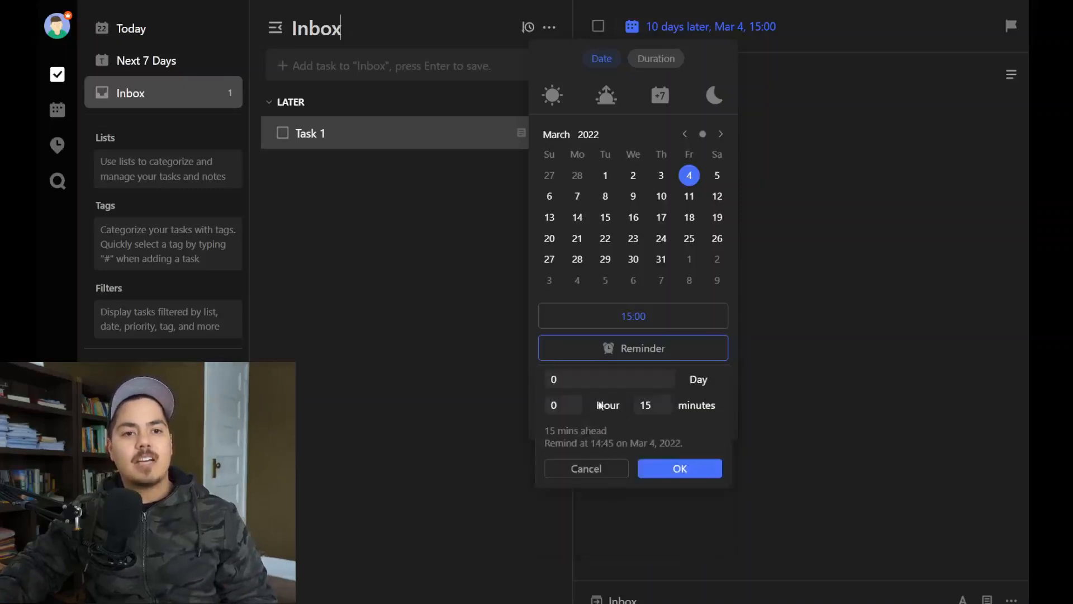
left_click(530, 374)
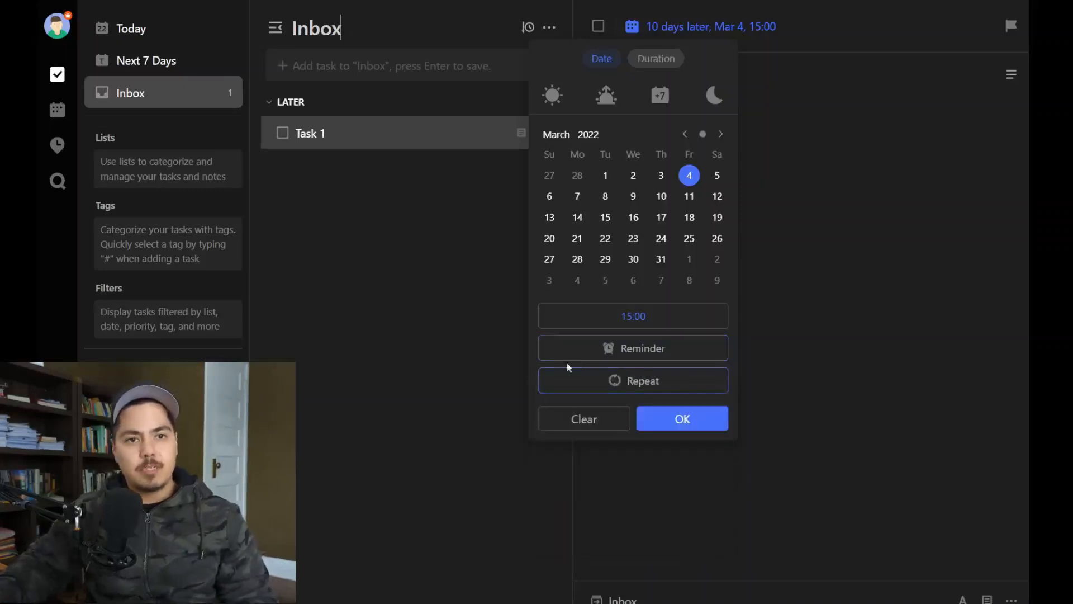
left_click(631, 356)
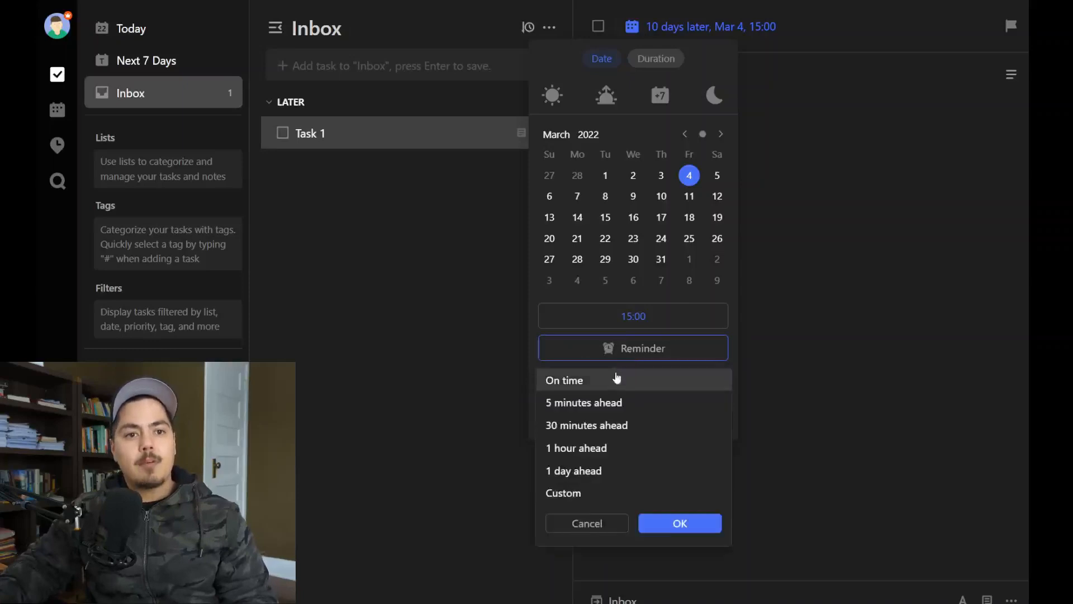
left_click(601, 491)
type("3")
key("Tab")
key("Tab")
type("0")
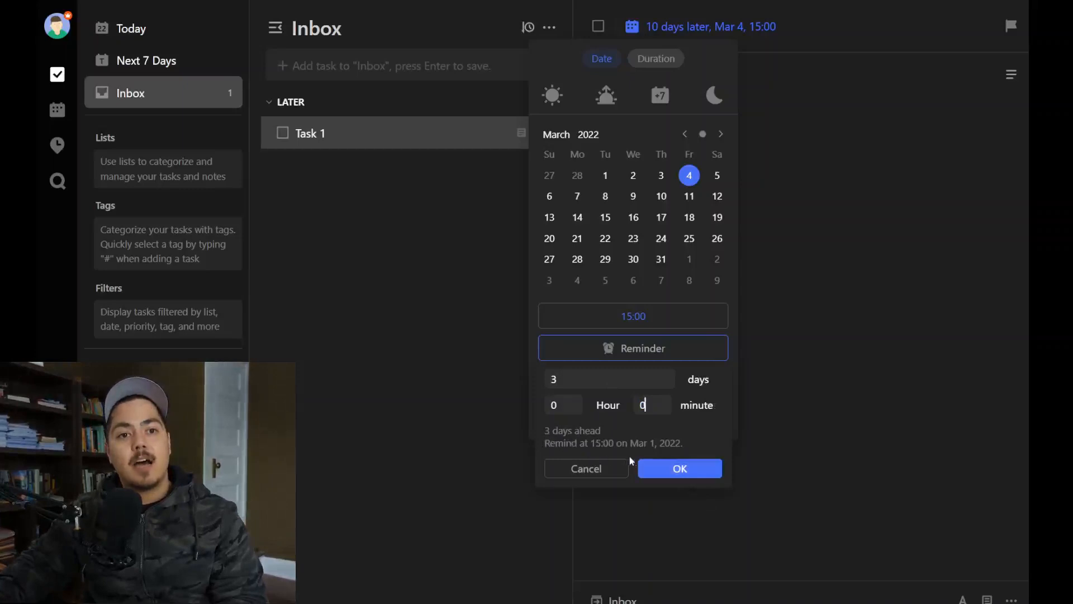
left_click(687, 474)
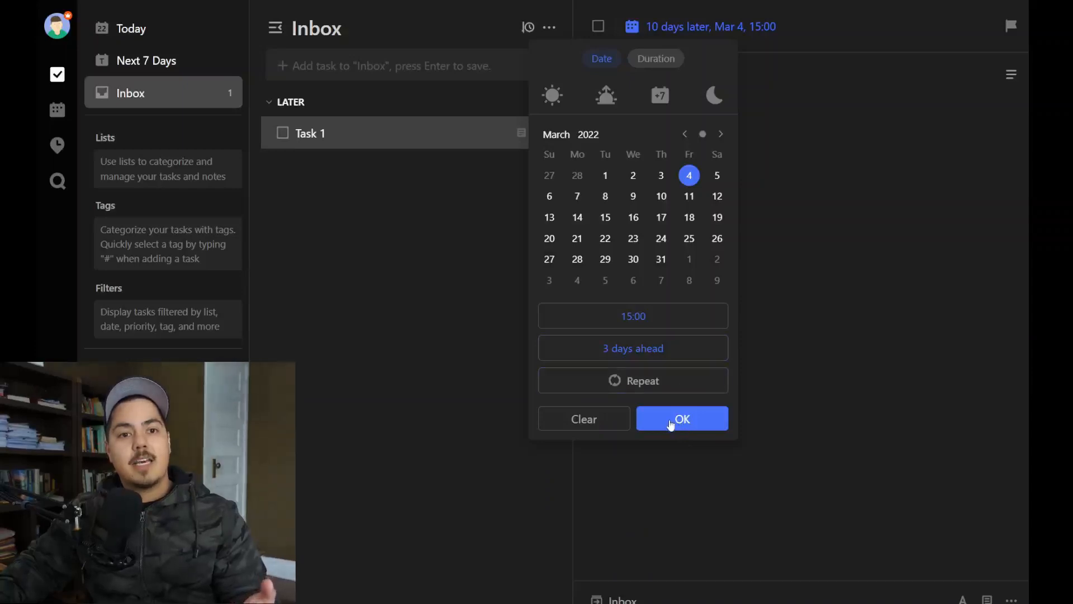
left_click(671, 423)
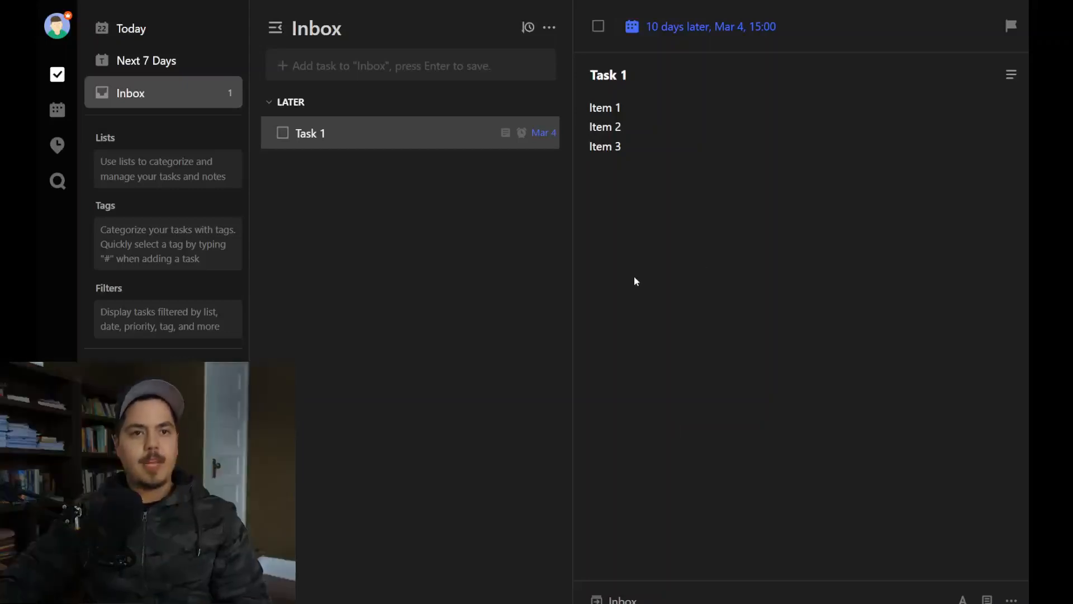
Try a custom repeat for Task 1 by completion date, every 1 week.
left_click(680, 37)
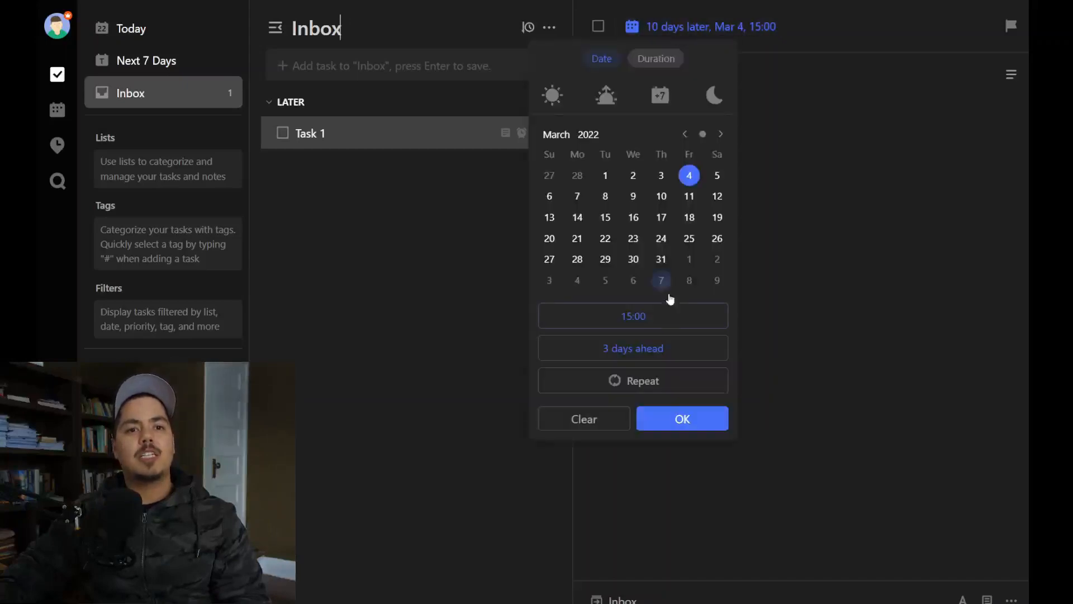
left_click(651, 388)
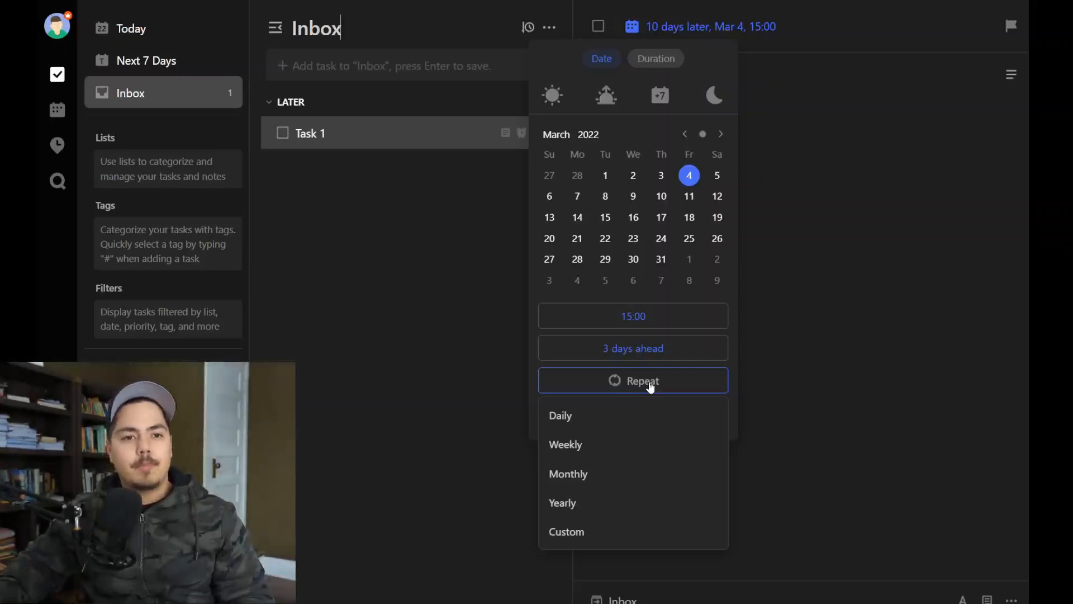
left_click(607, 533)
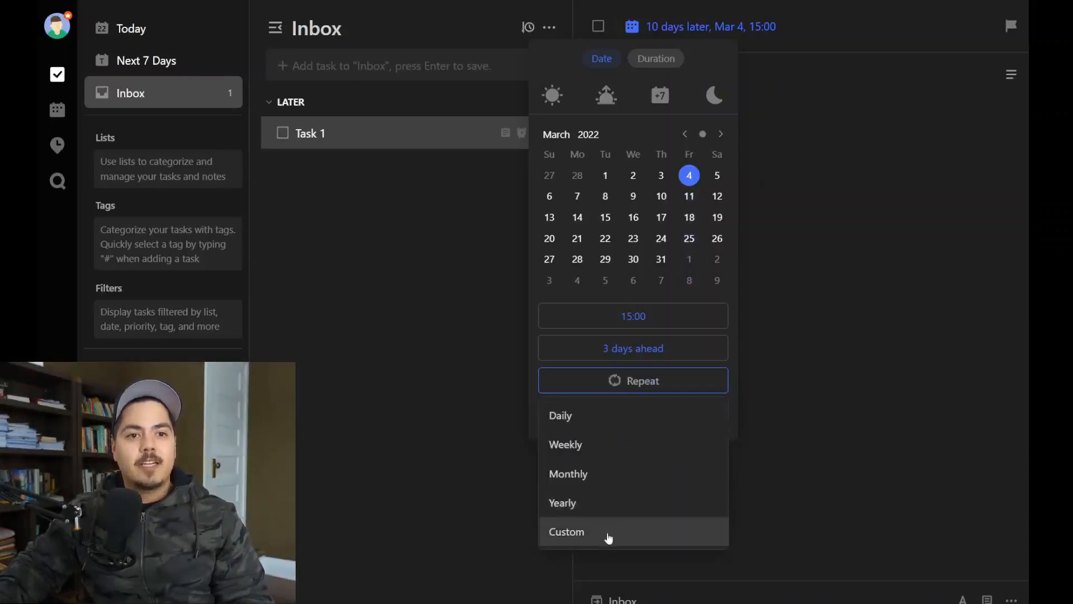
left_click(609, 535)
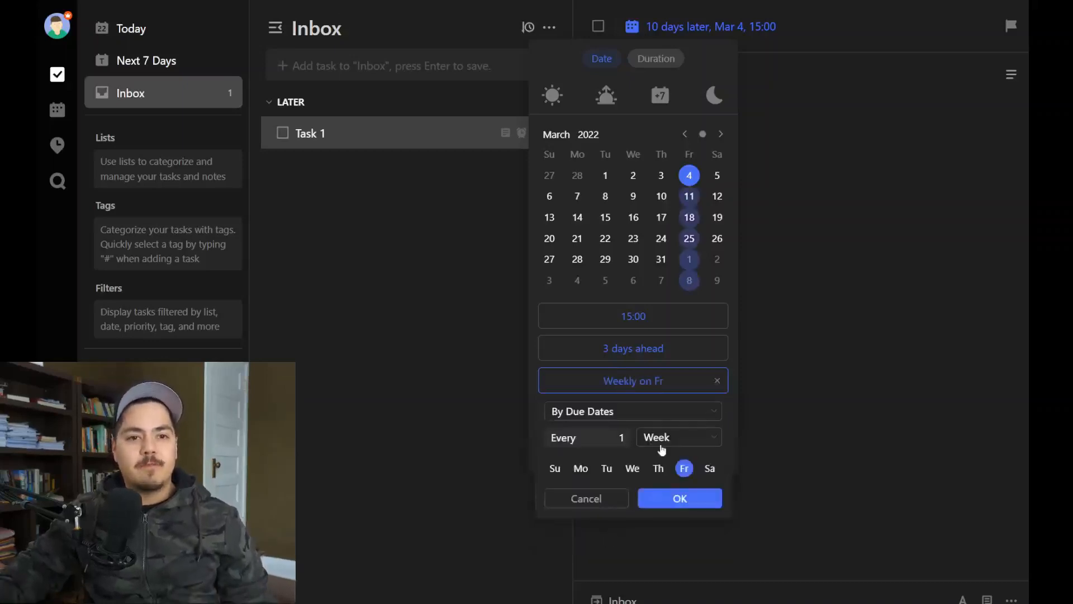
left_click(669, 417)
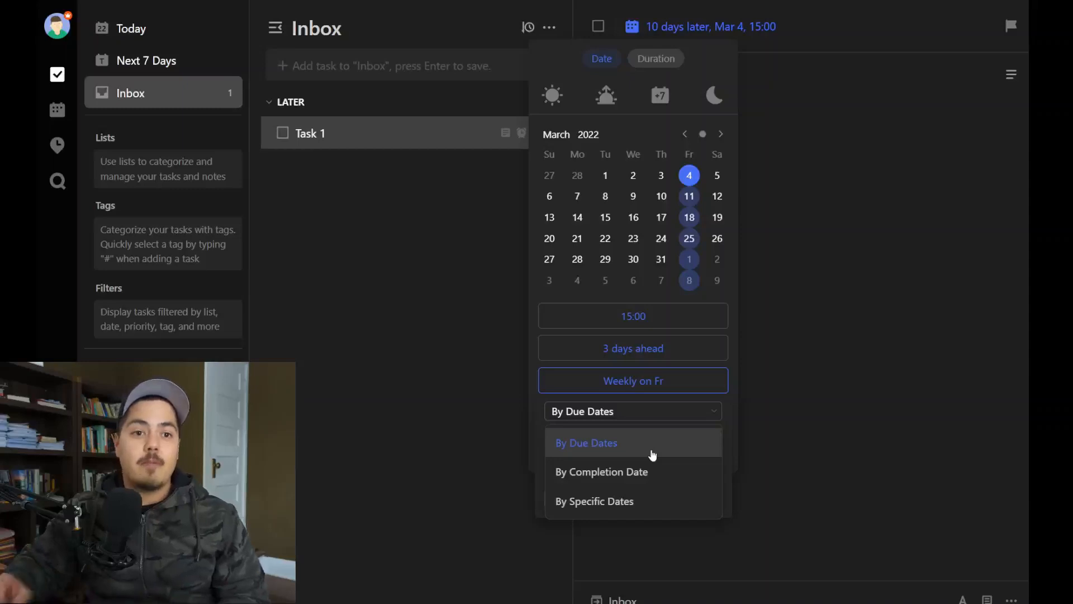
left_click(657, 475)
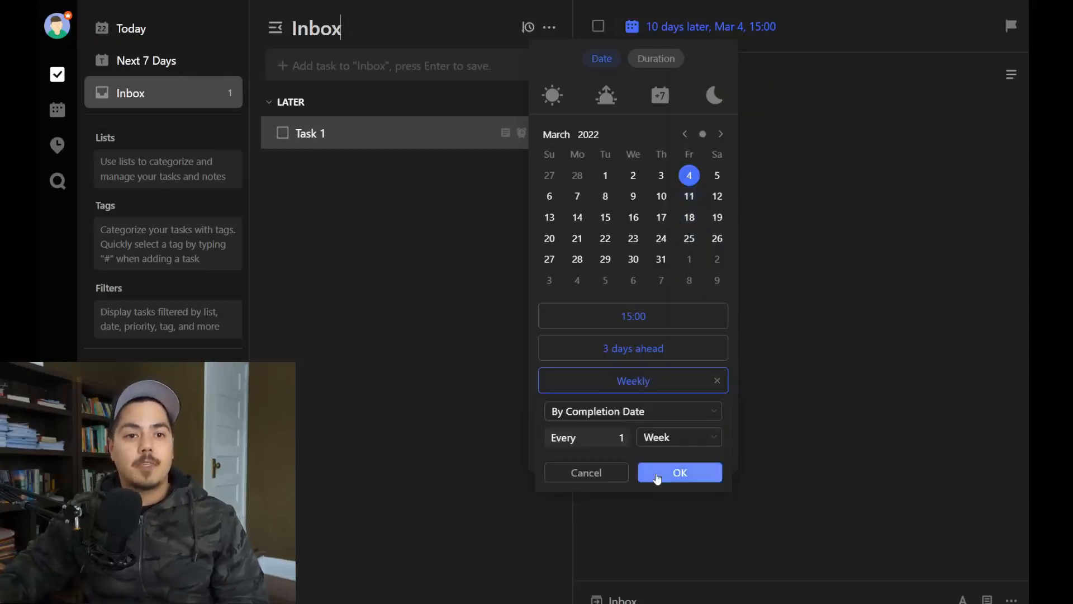
Try repeating Task 1 by specific dates on March 9, 11, 17 and 19, and cancel the custom repeat.
left_click(657, 419)
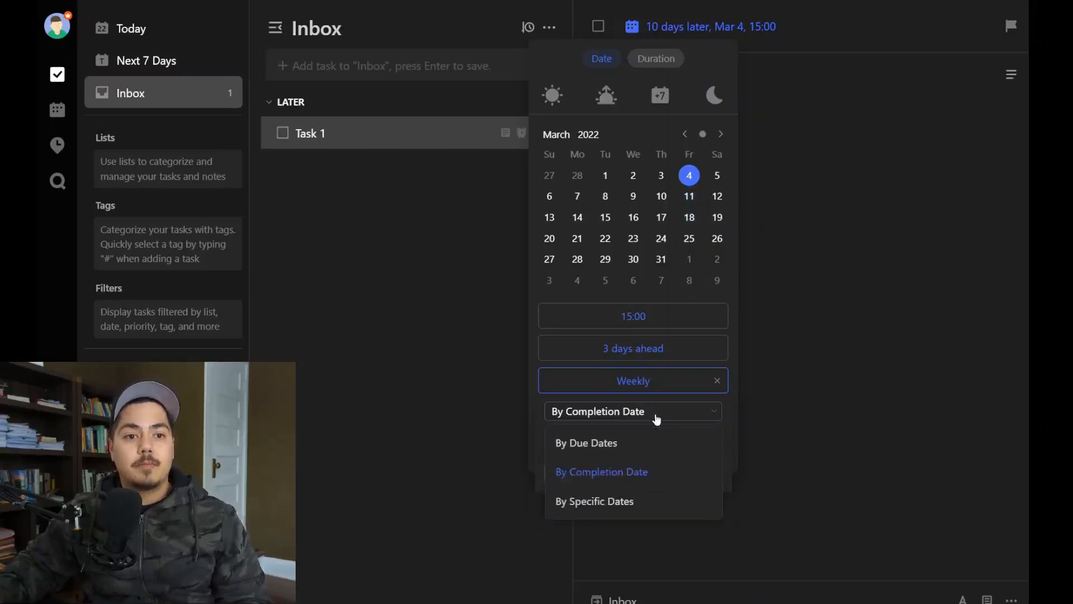
left_click(608, 501)
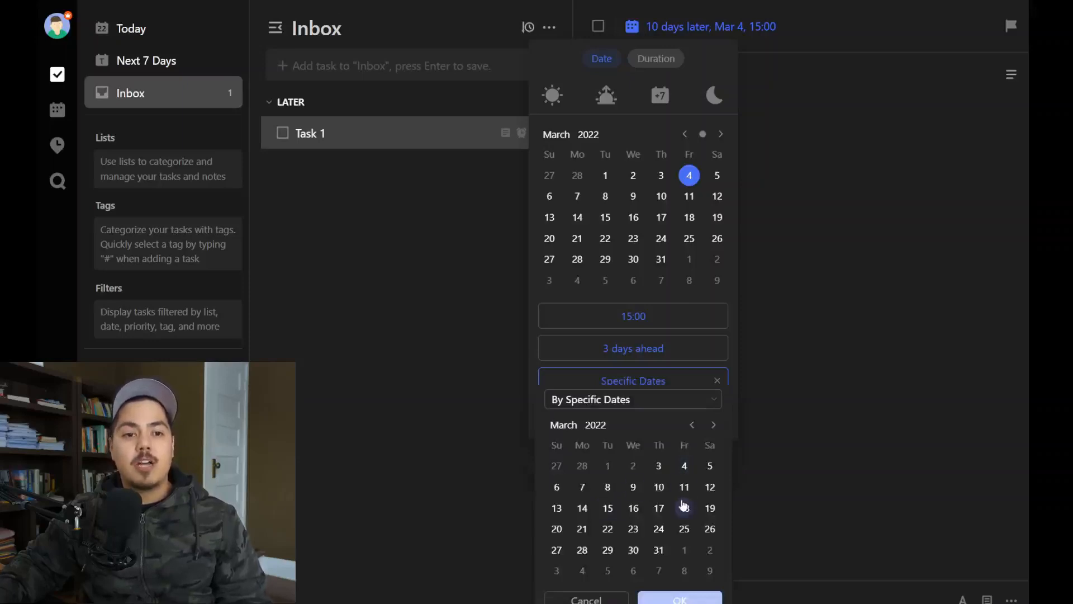
left_click(634, 493)
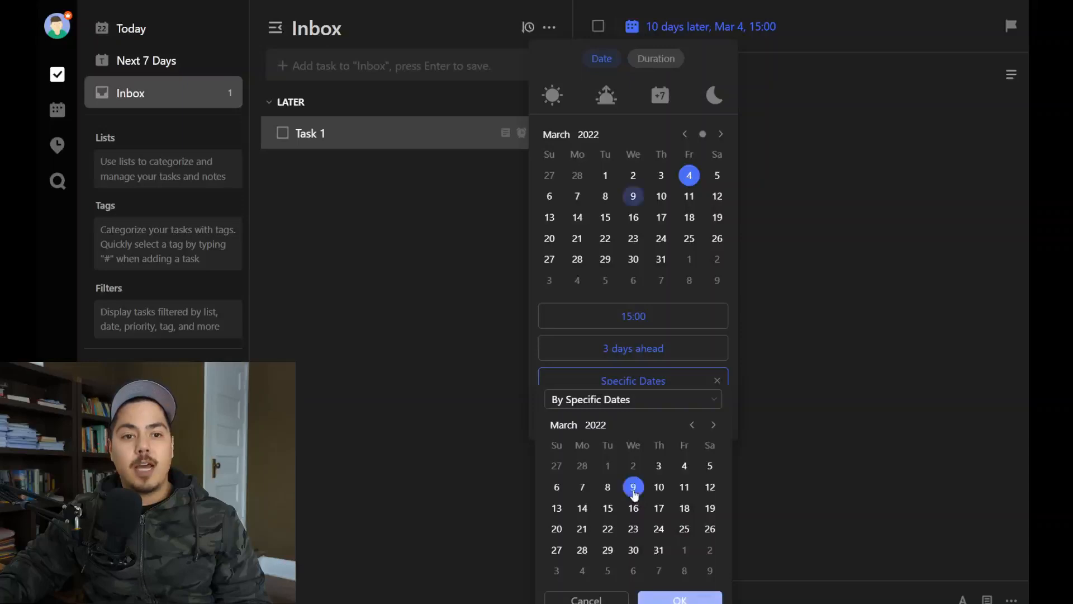
left_click(683, 489)
left_click(659, 508)
left_click(710, 508)
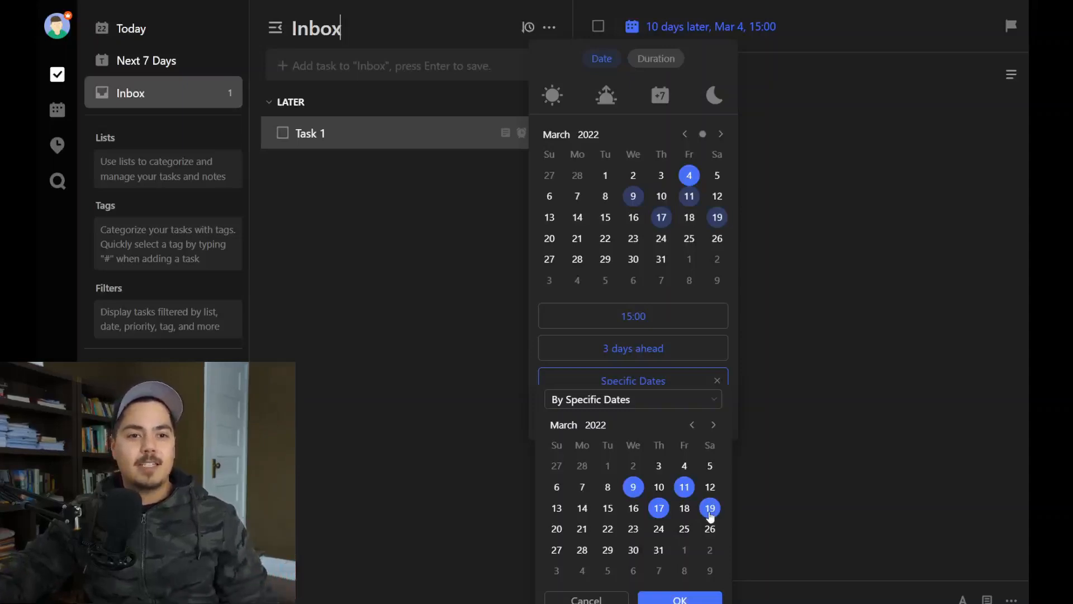
left_click(614, 600)
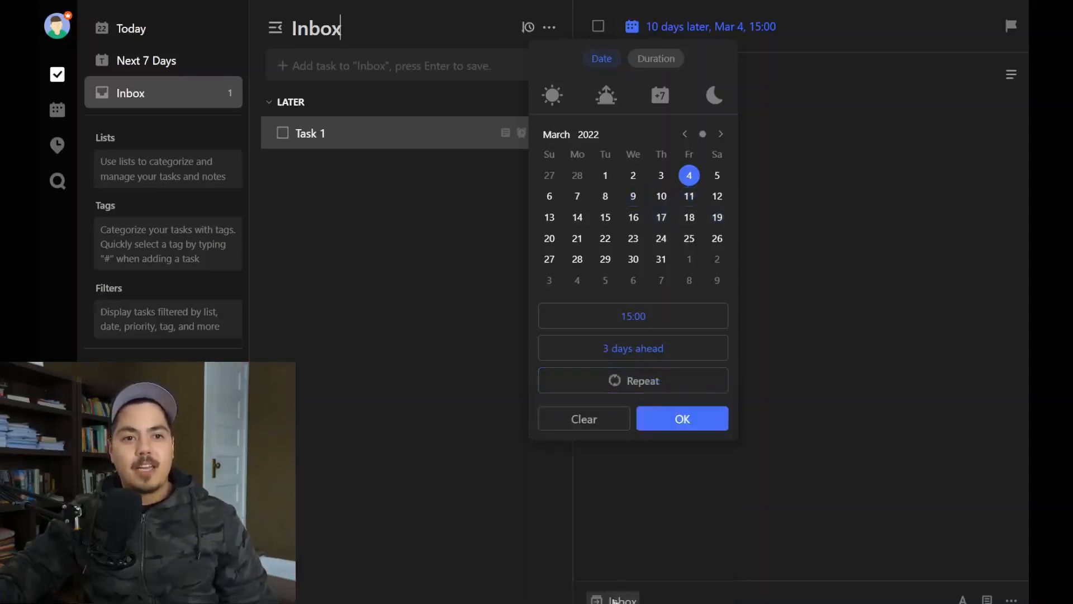
Try a custom repeat for Task 1 by due dates, every 1 week on Tuesday and Friday.
left_click(668, 381)
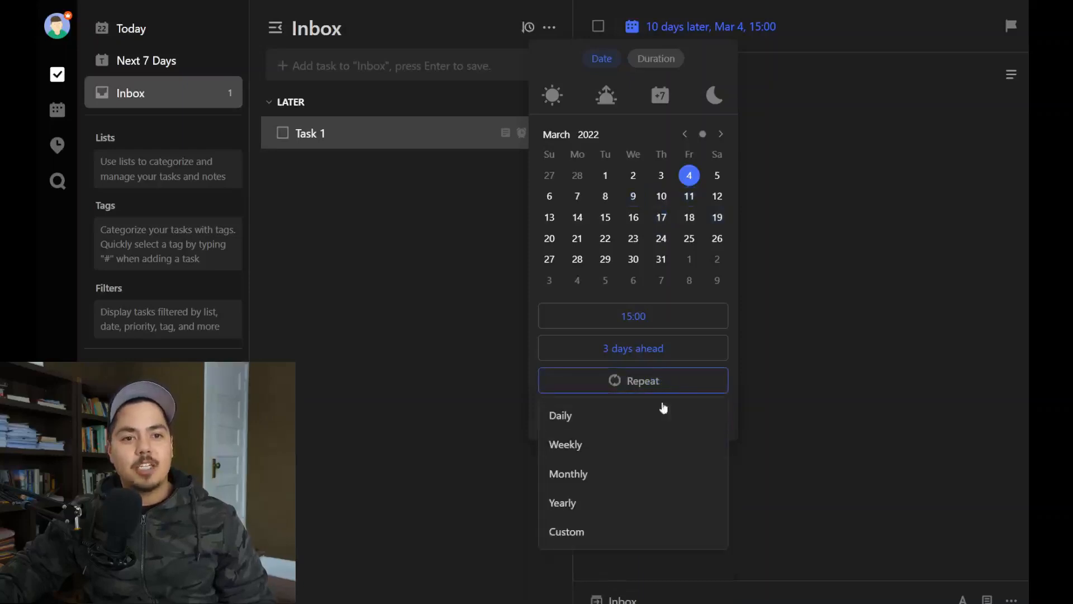
left_click(622, 531)
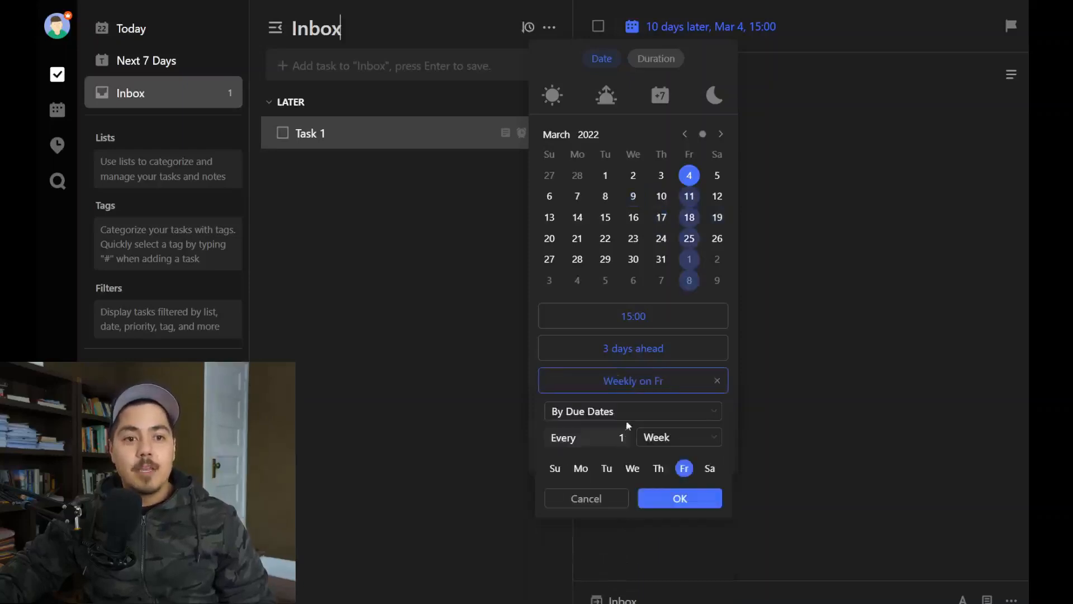
left_click(709, 413)
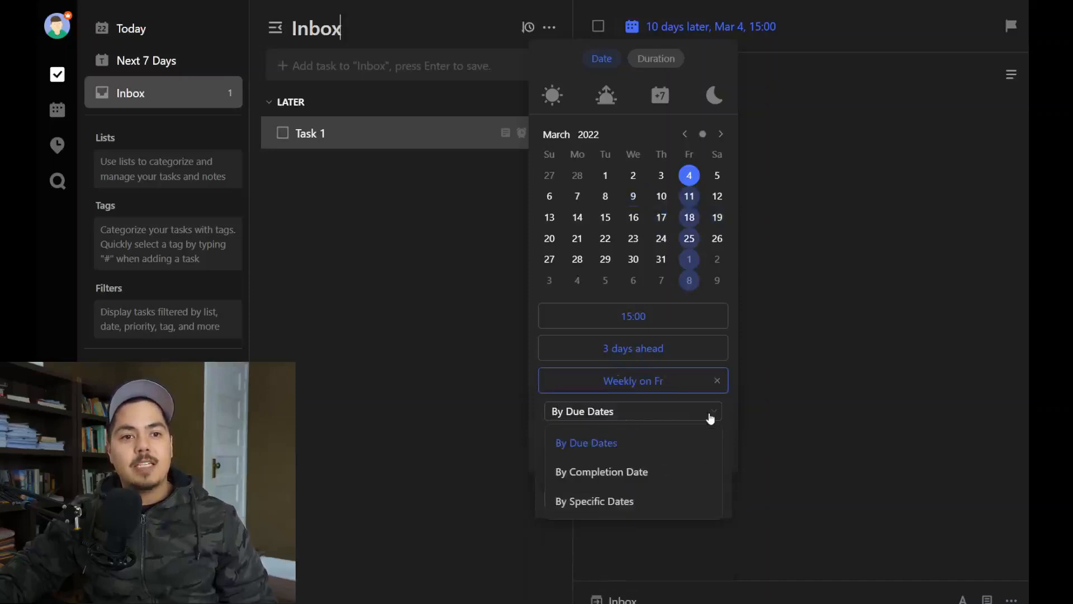
left_click(710, 414)
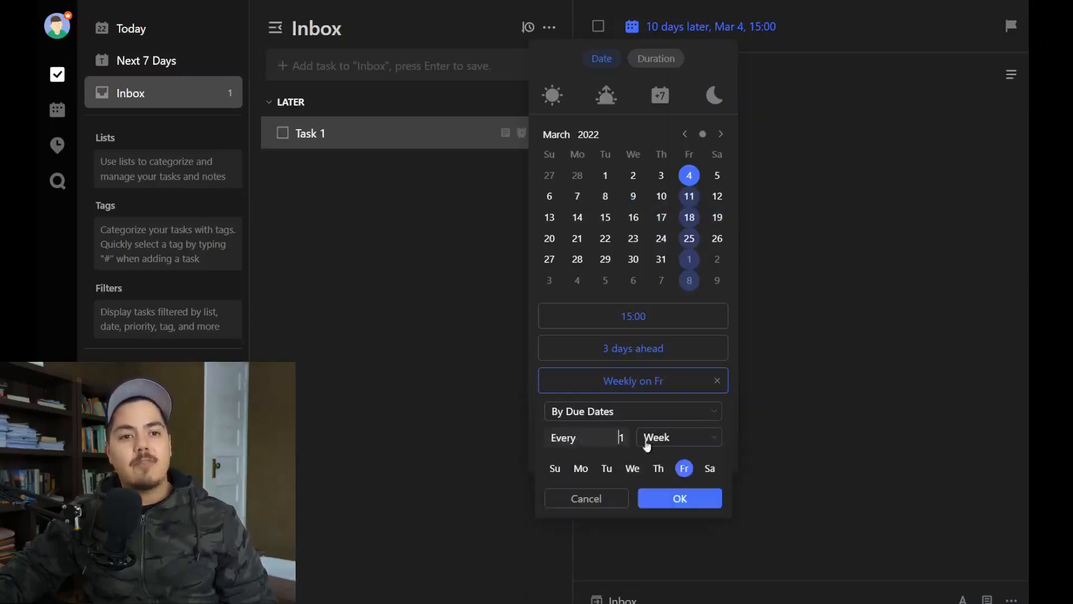
left_click(680, 443)
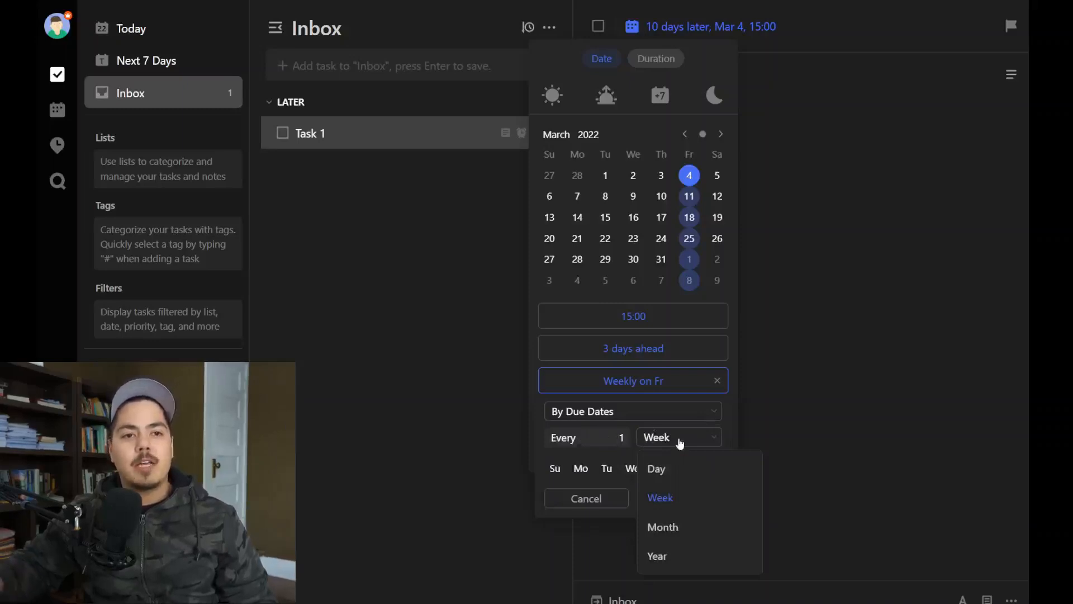
left_click(679, 442)
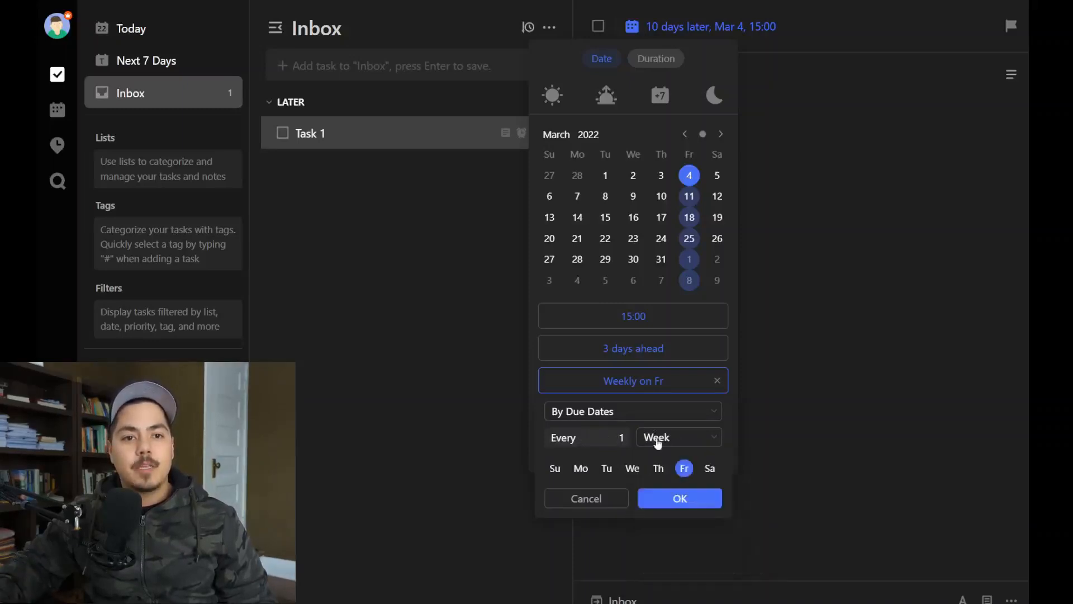
left_click(607, 470)
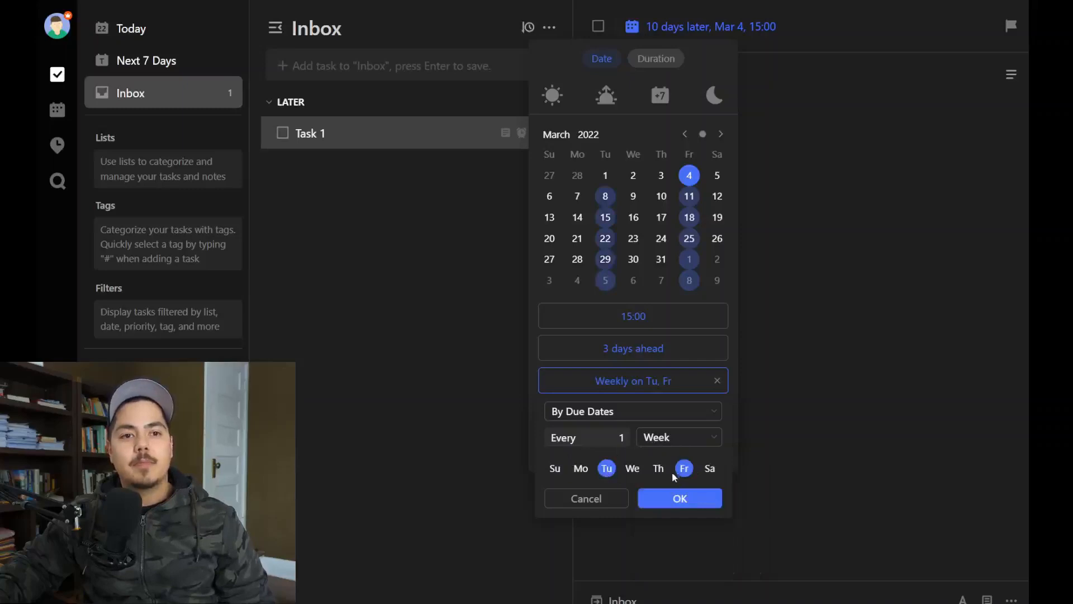
Try switching the custom repeat to every 1 month, on each 4th and 6th day.
left_click(658, 437)
left_click(668, 527)
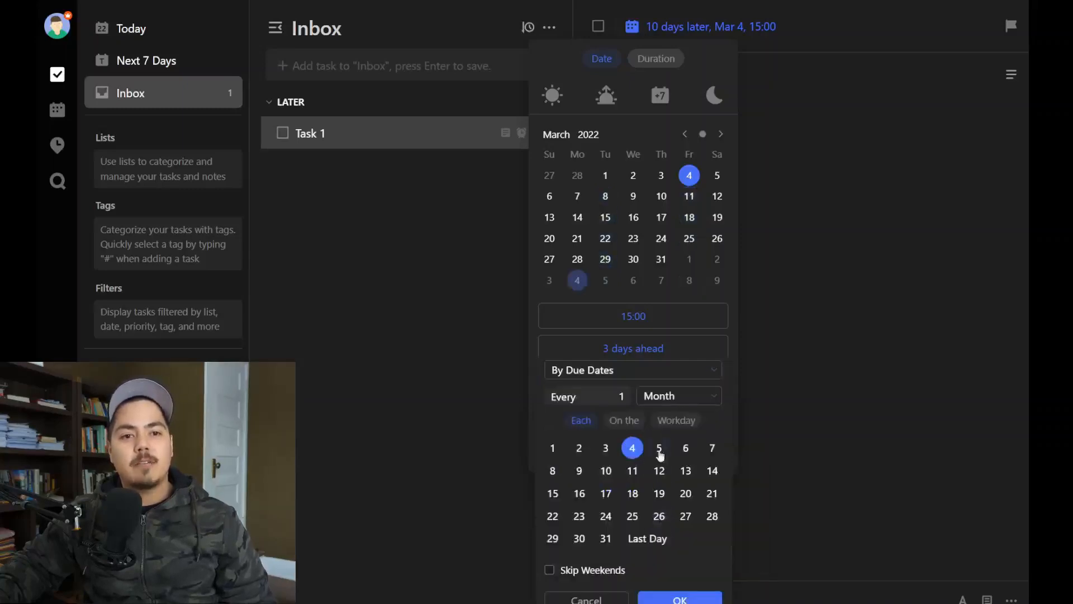
left_click(685, 451)
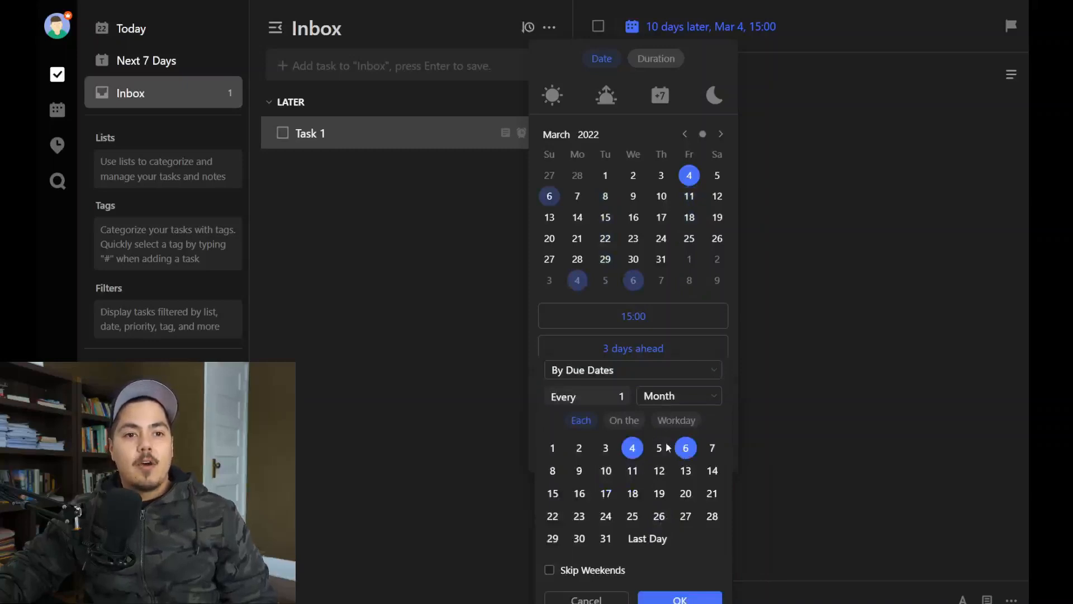
Try making the monthly repeat fall on the fourth Friday and look at the other weekday choices.
left_click(633, 428)
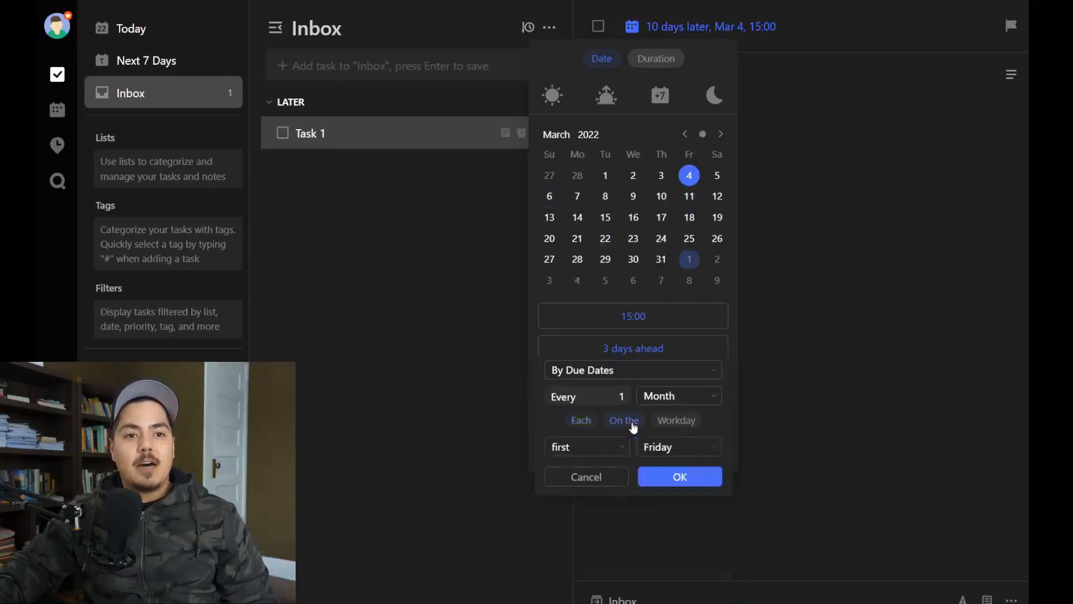
left_click(627, 450)
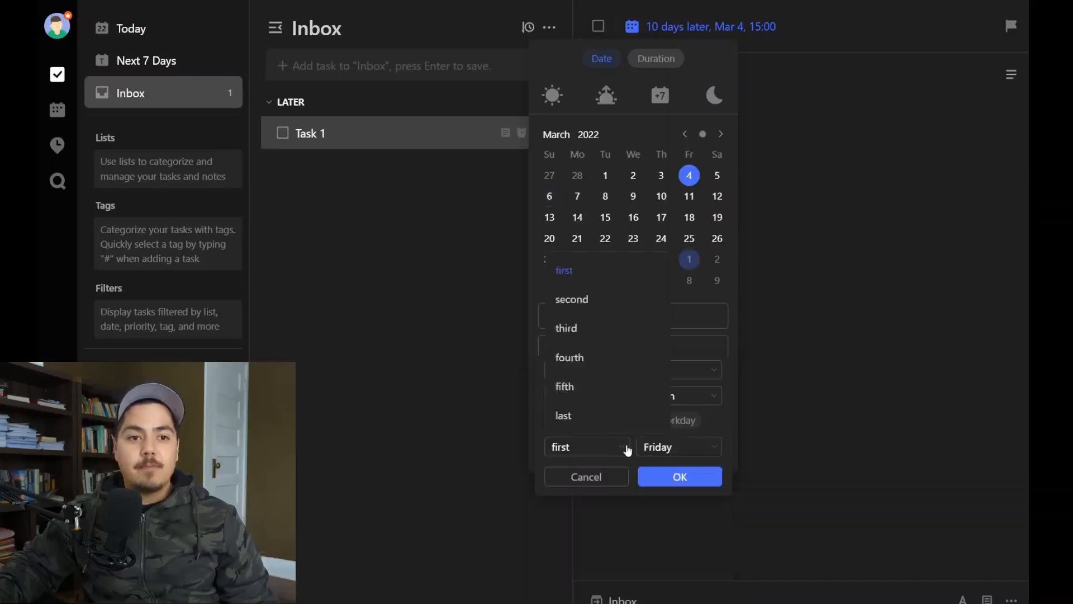
left_click(601, 359)
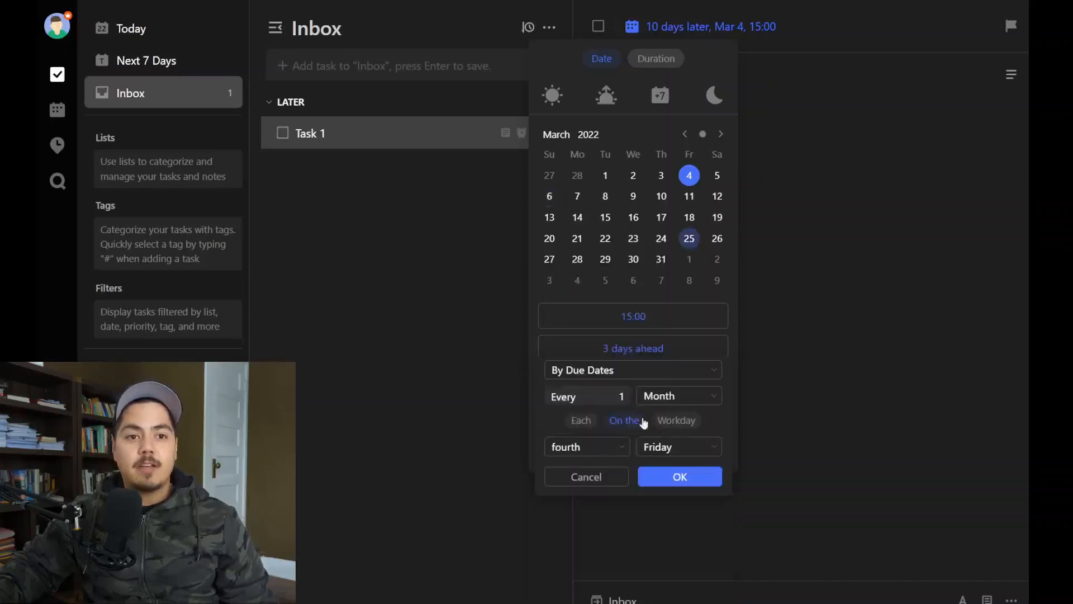
left_click(664, 453)
left_click(662, 430)
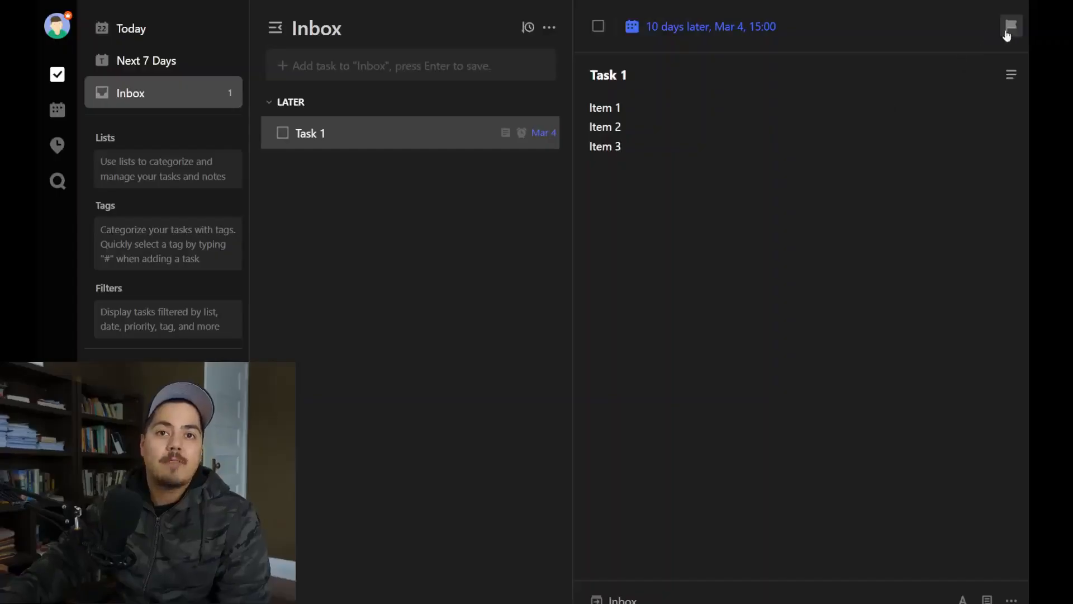
Set Task 1's priority to Medium.
left_click(1006, 33)
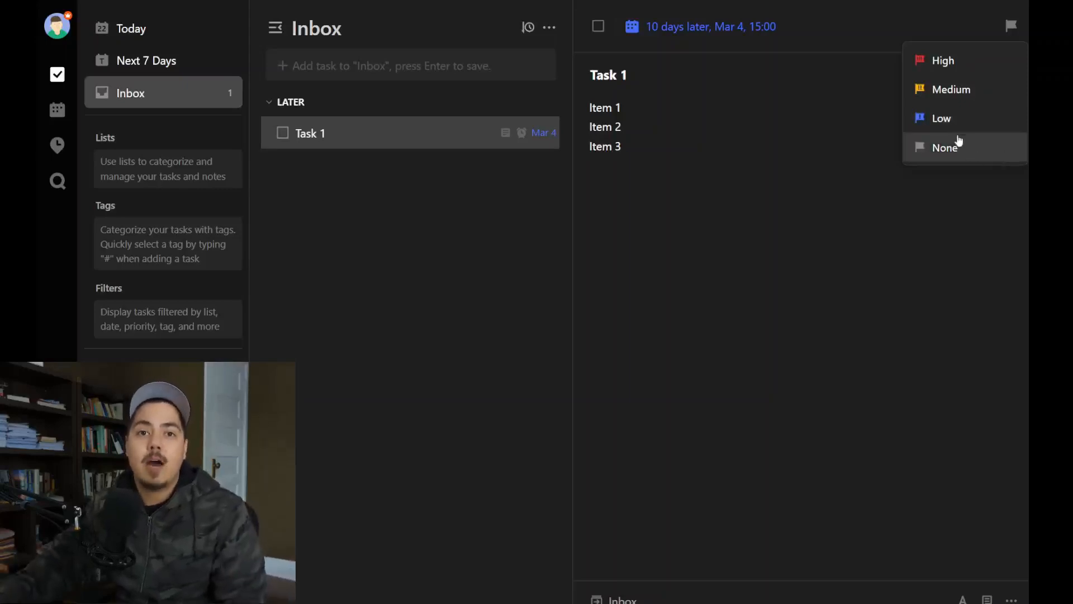
left_click(957, 95)
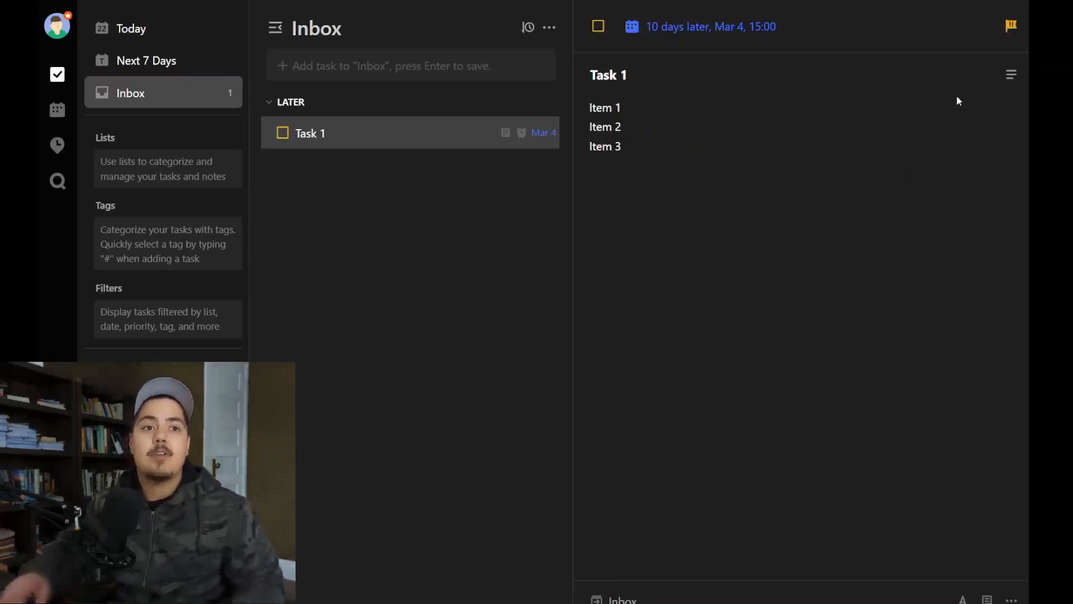
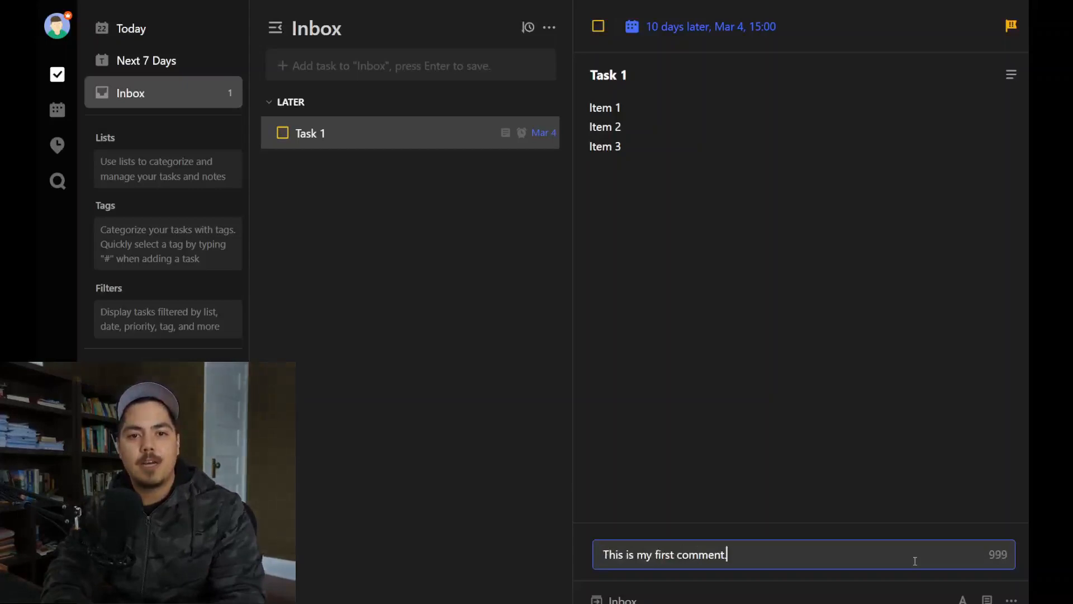
Post the comment "This is my first comment." on Task 1 and add another reading "This is the second comment.".
key("Return")
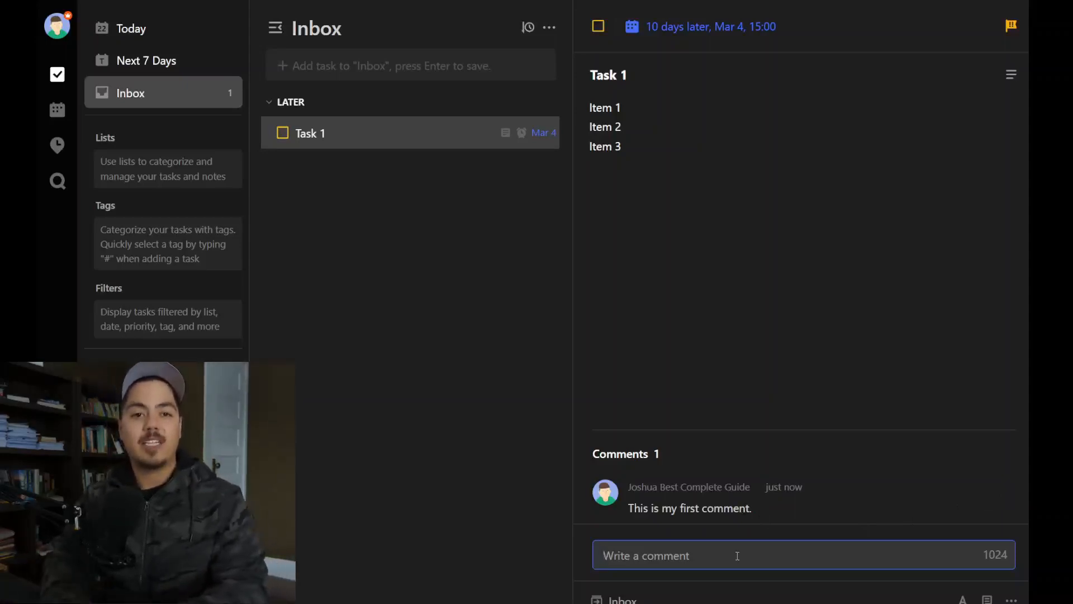
type("This is t")
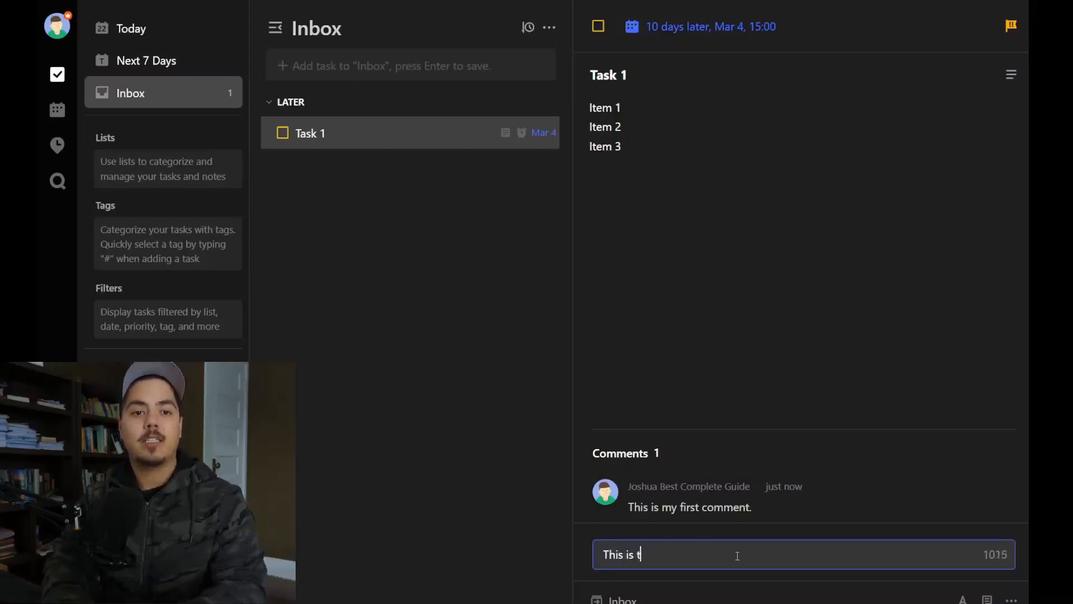
type("he second comment.")
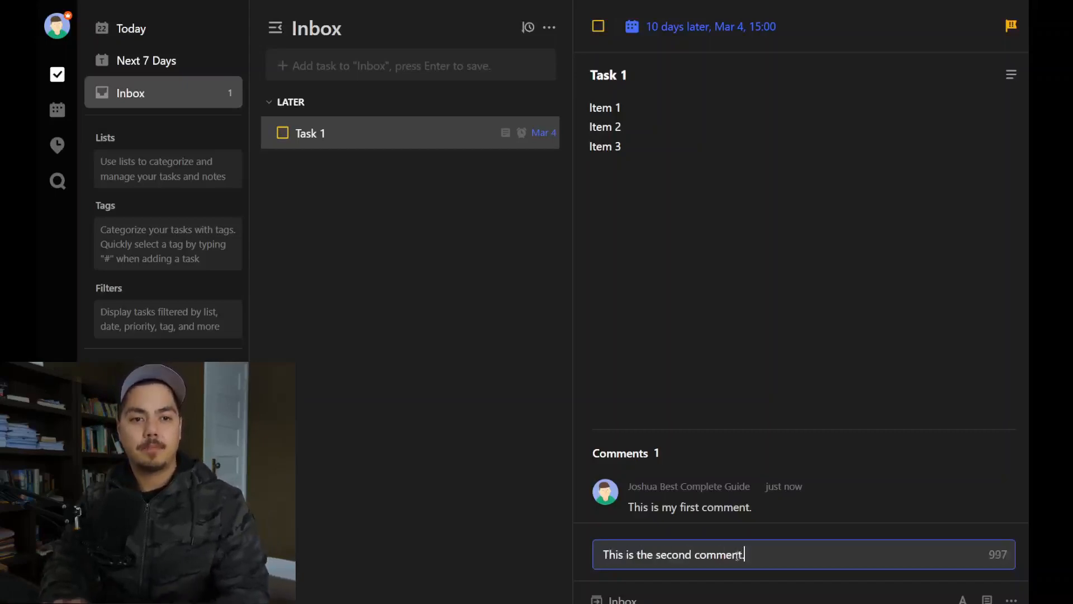
key("Return")
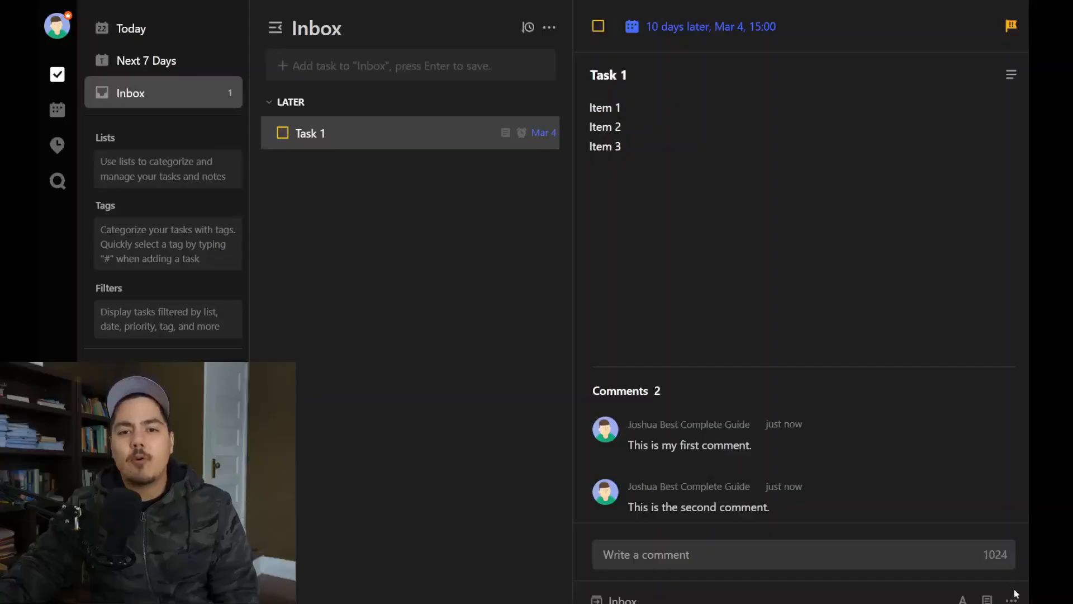
Add a subtask named "Subtask 1" to Task 1 and start another subtask below it.
left_click(1012, 599)
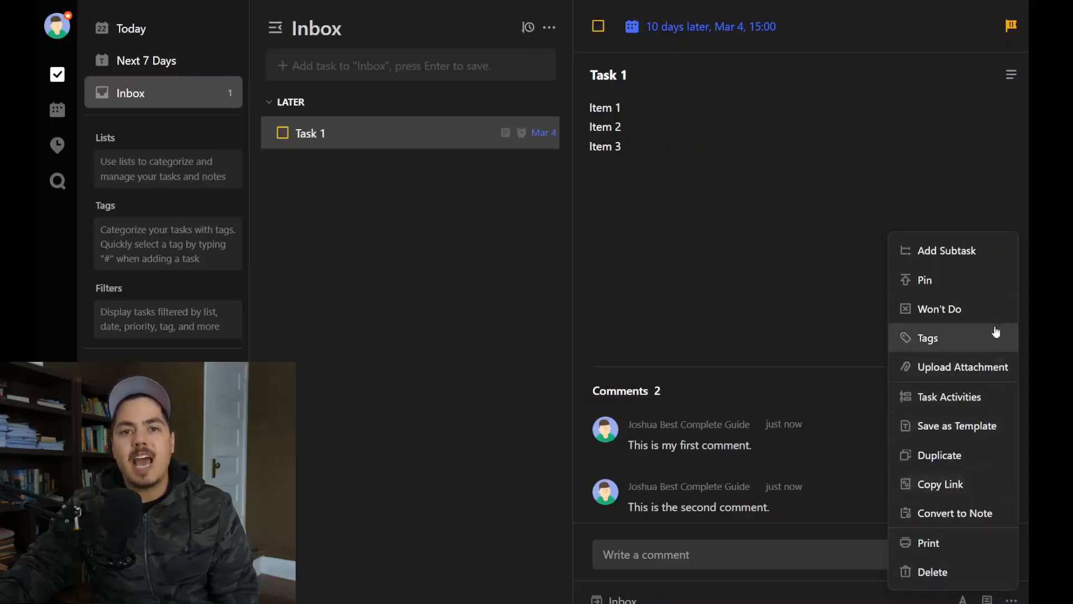
left_click(973, 262)
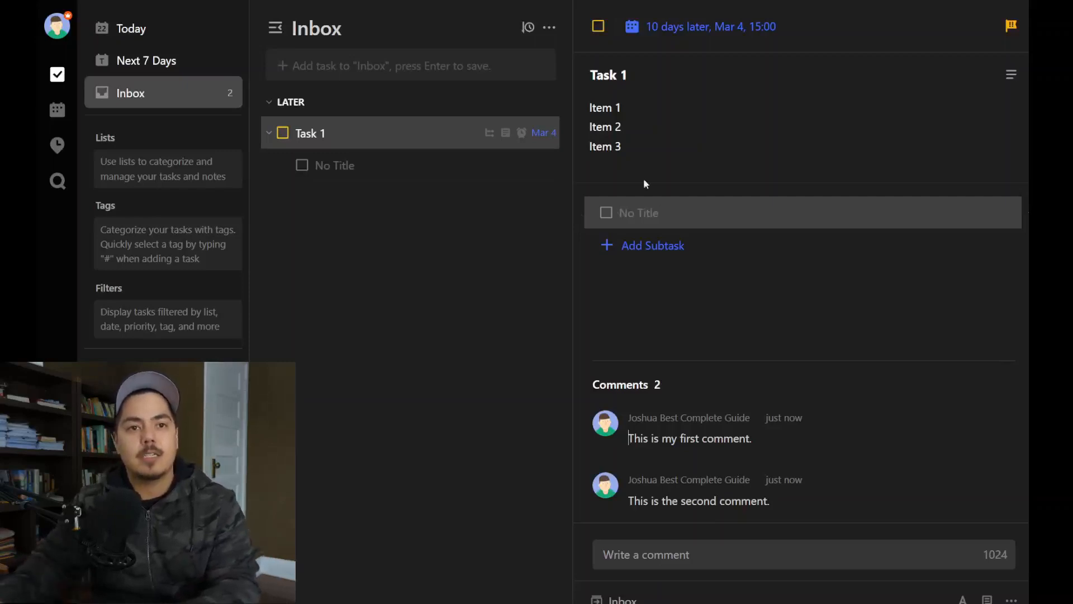
left_click(656, 215)
type("Su")
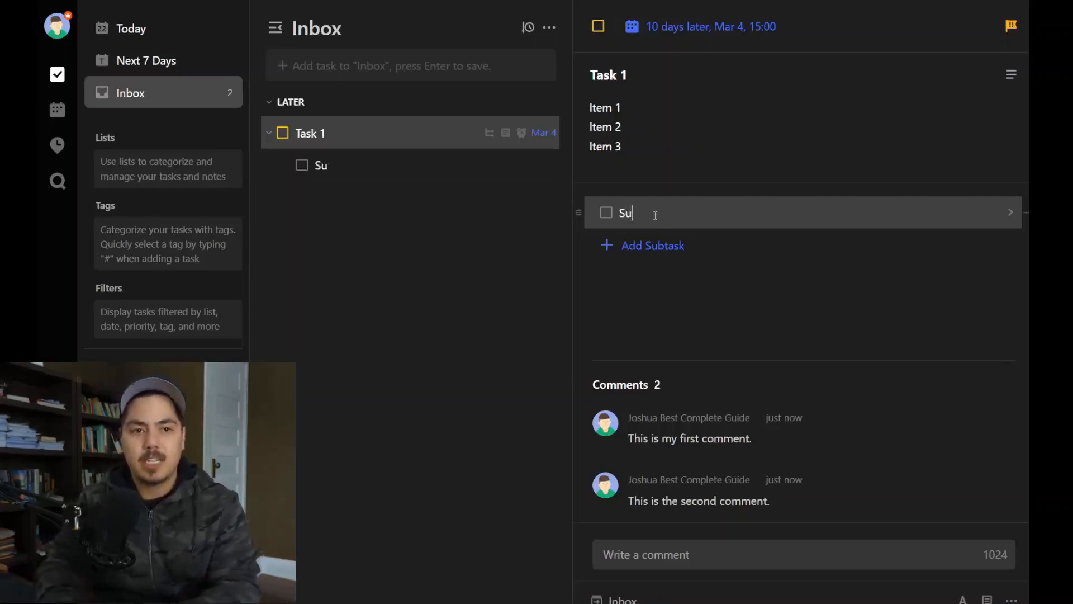
type("btask 1")
key("Return")
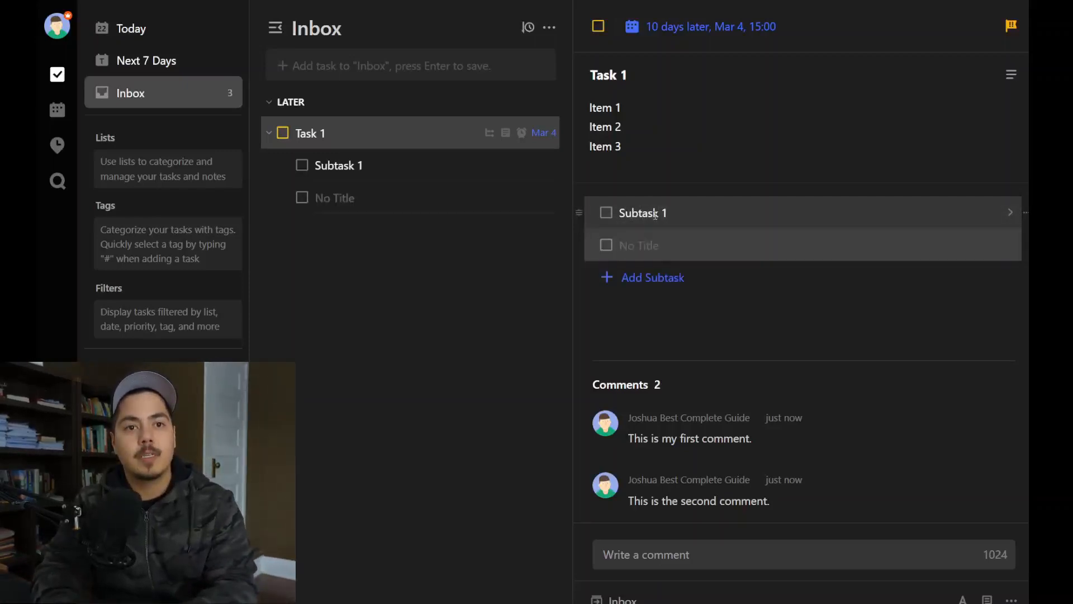
Name the second subtask "Subtaks 2", add a nested subtask "Sub-Subtask 1" under Subtask 1, and return to Task 1.
type("Subtaks 2")
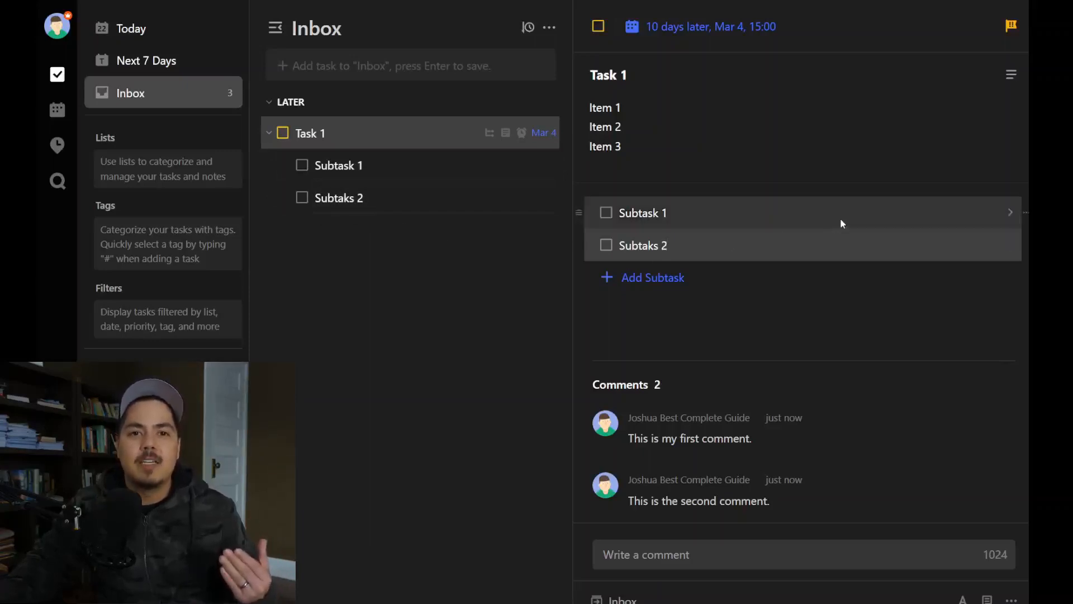
left_click(1010, 214)
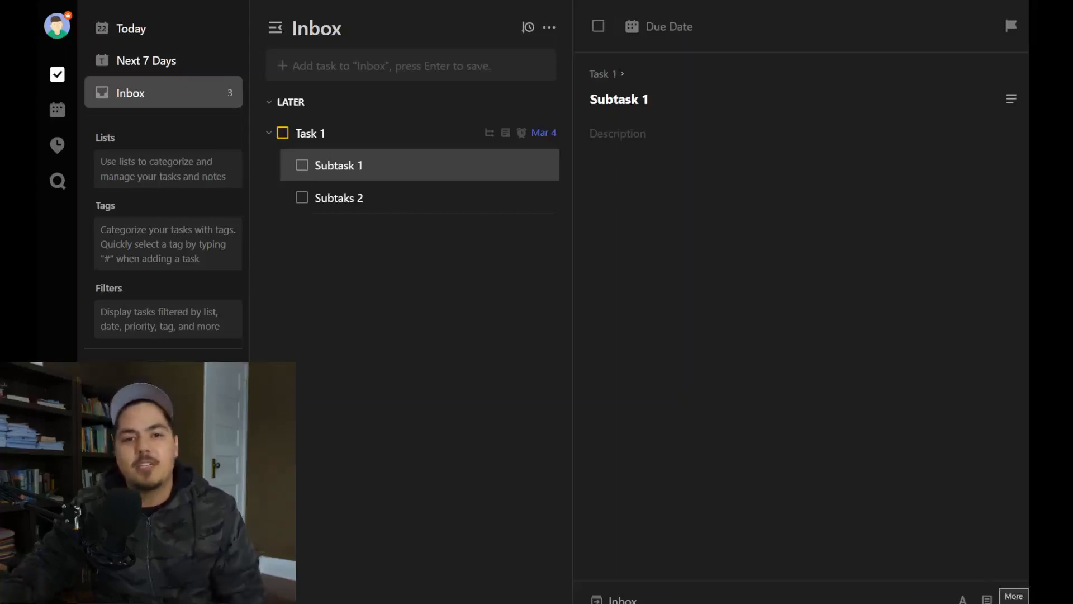
left_click(1011, 599)
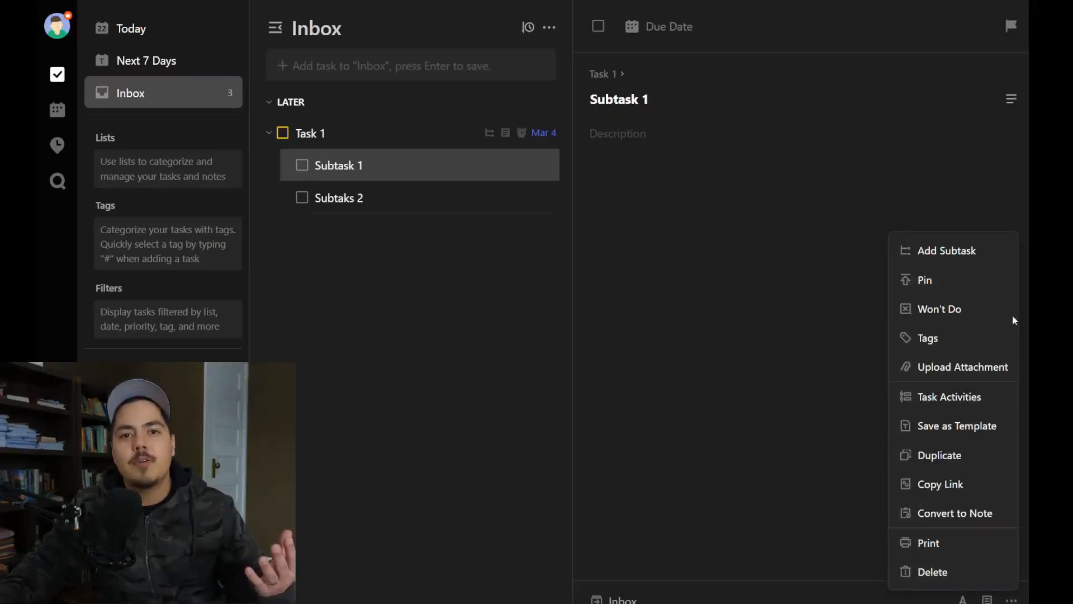
left_click(965, 262)
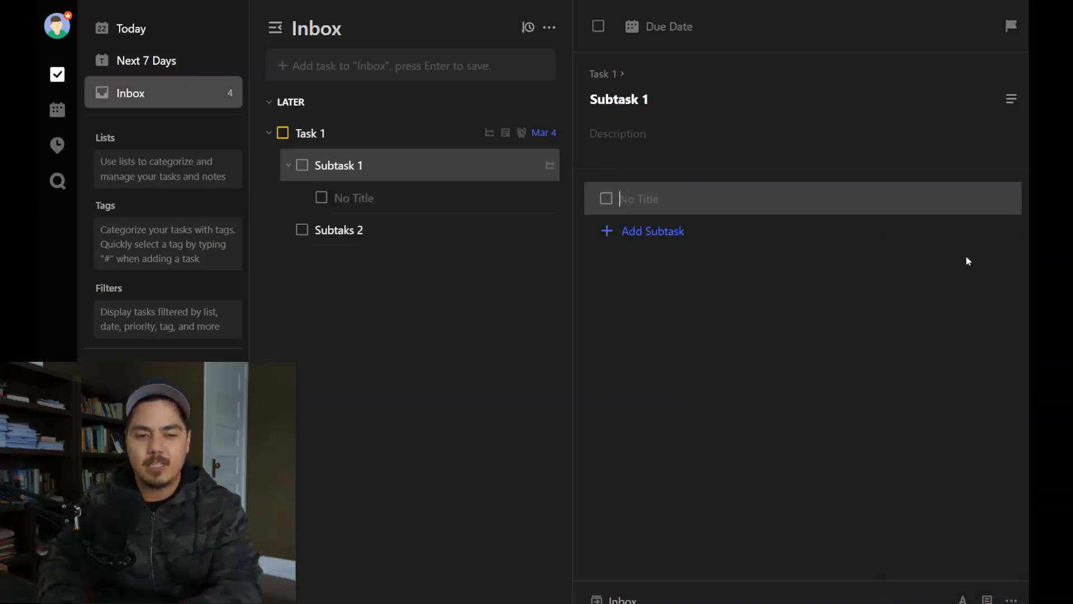
type("Sub-S")
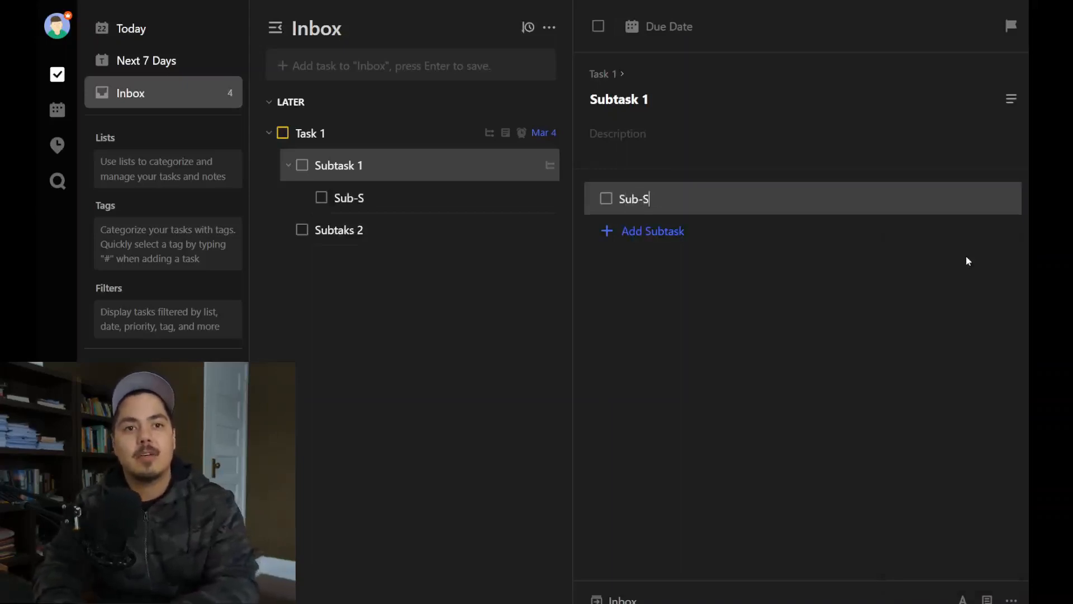
type("ubtask 1")
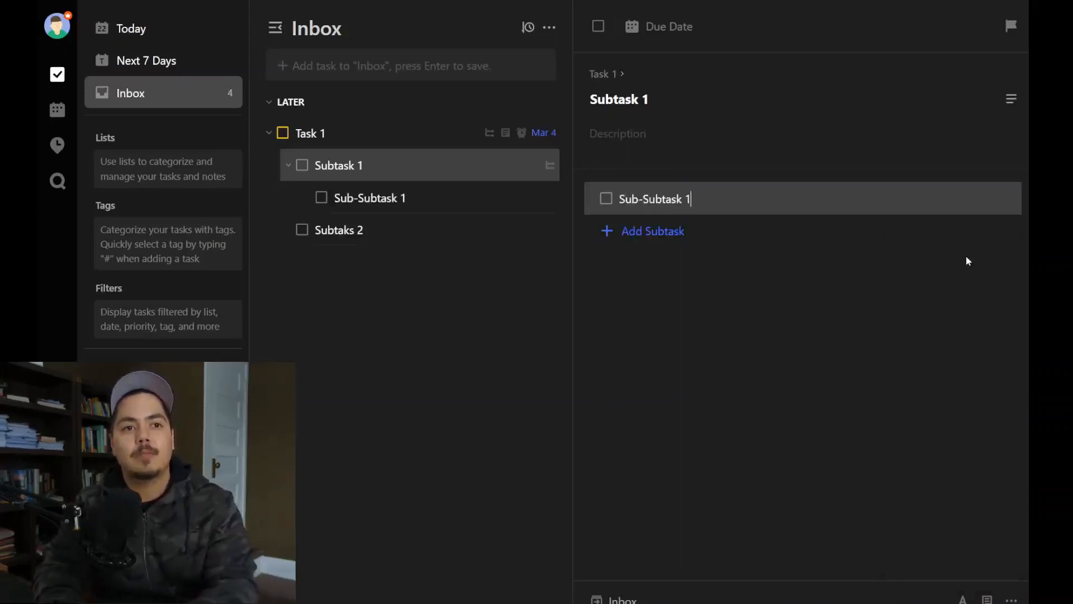
key("Return")
key("BackSpace")
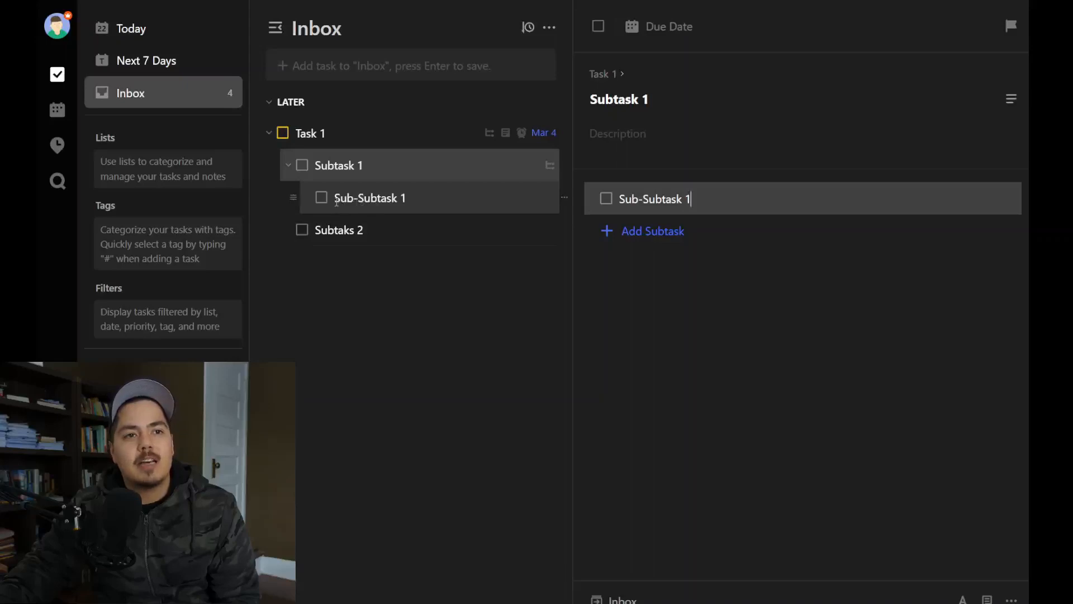
left_click(838, 413)
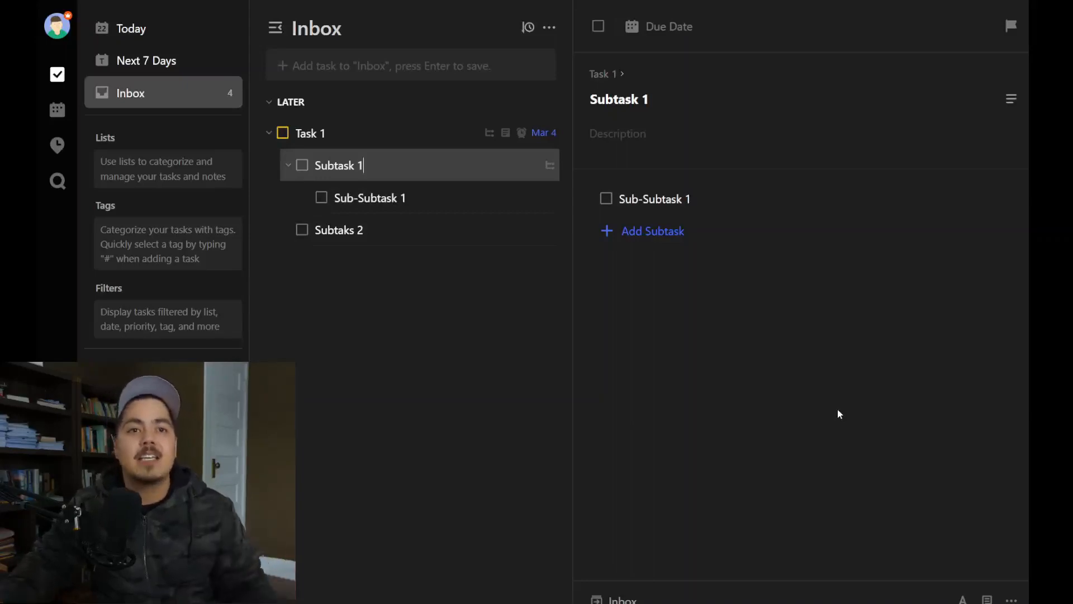
left_click(604, 75)
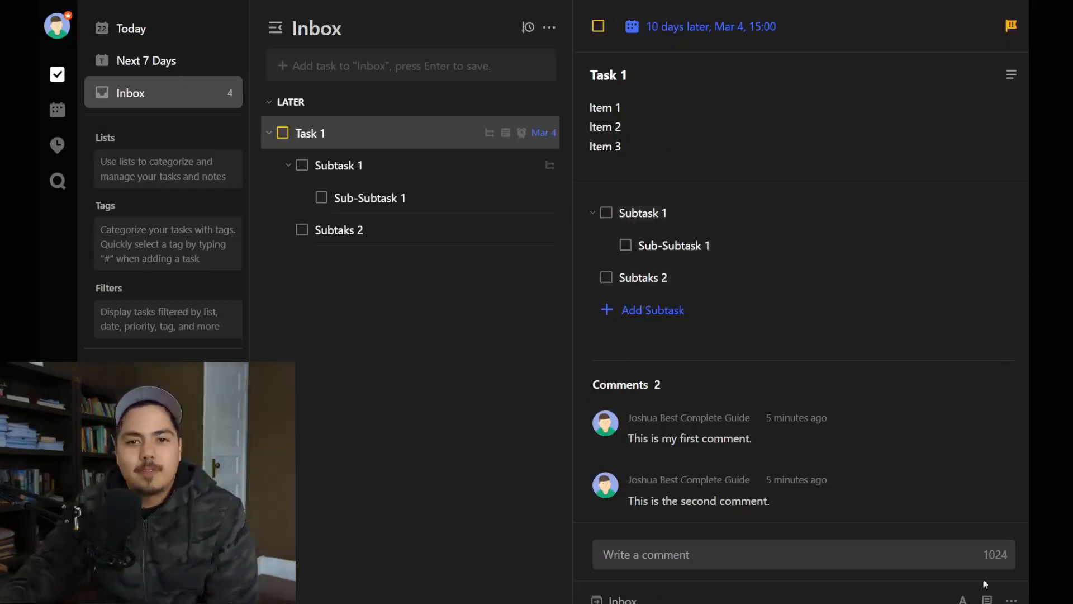
Add three more tasks named "Task 2", "Task 3" and "Task 4" to the Inbox.
left_click(1010, 599)
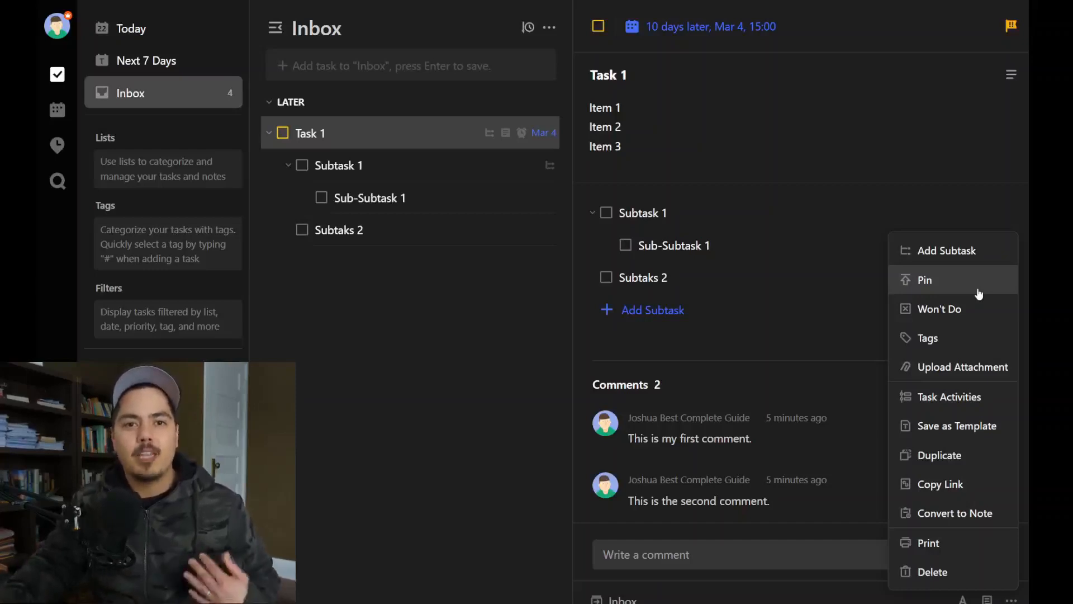
left_click(394, 71)
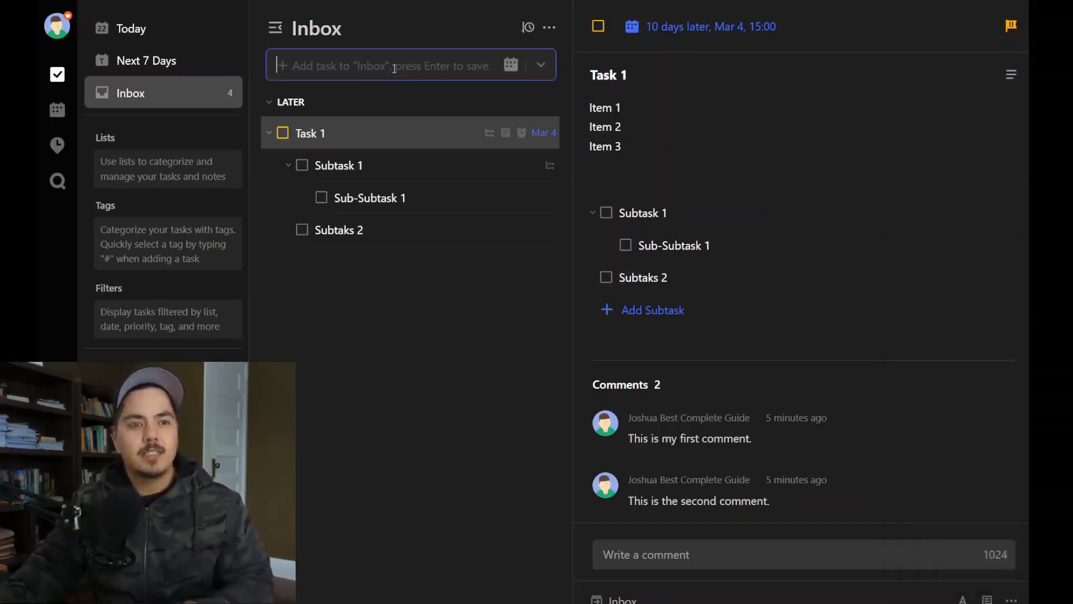
type("Task 2")
key("Return")
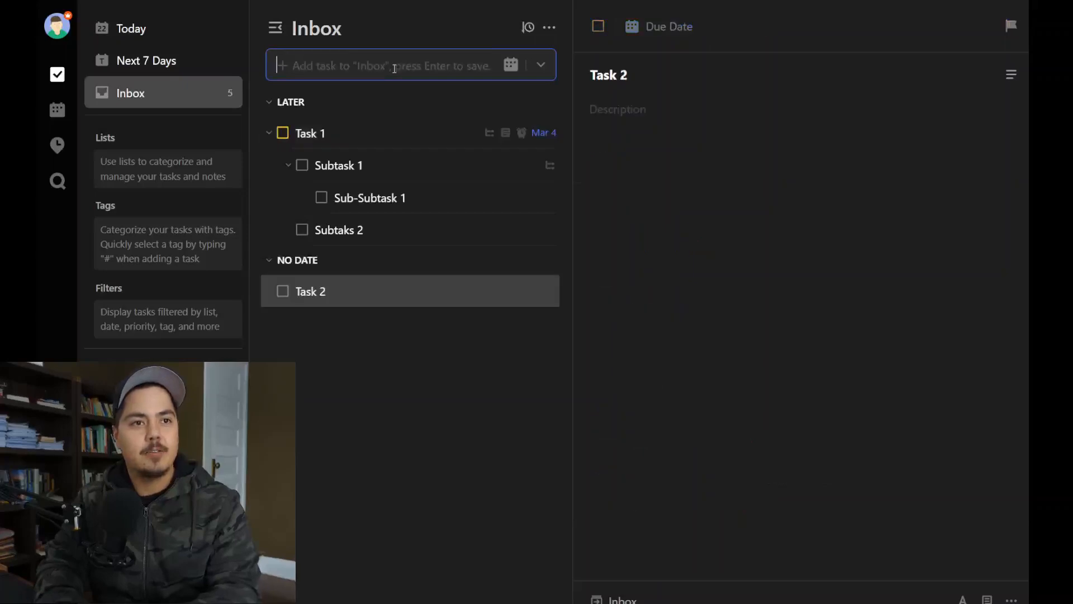
type("Task 3")
key("Return")
type("Task 4")
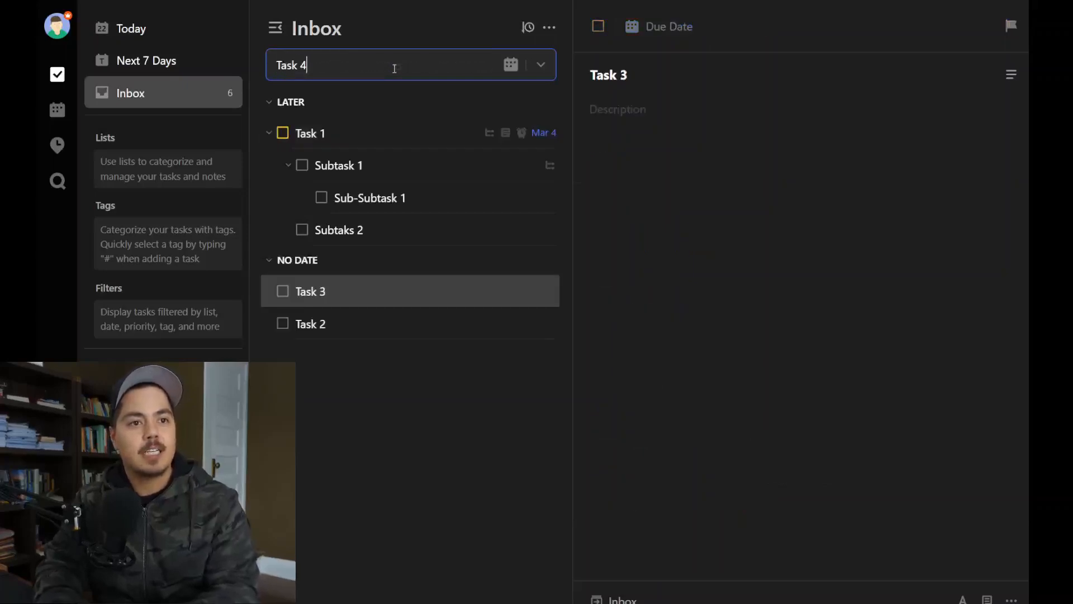
key("Return")
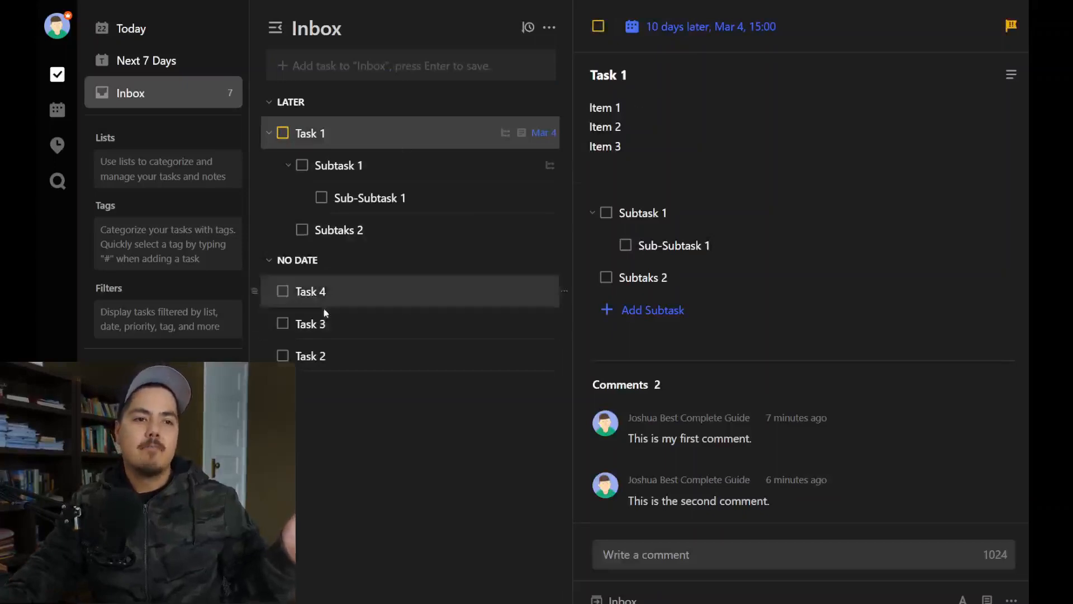
Pin Task 3 above the other Inbox tasks and unpin it again.
left_click(356, 325)
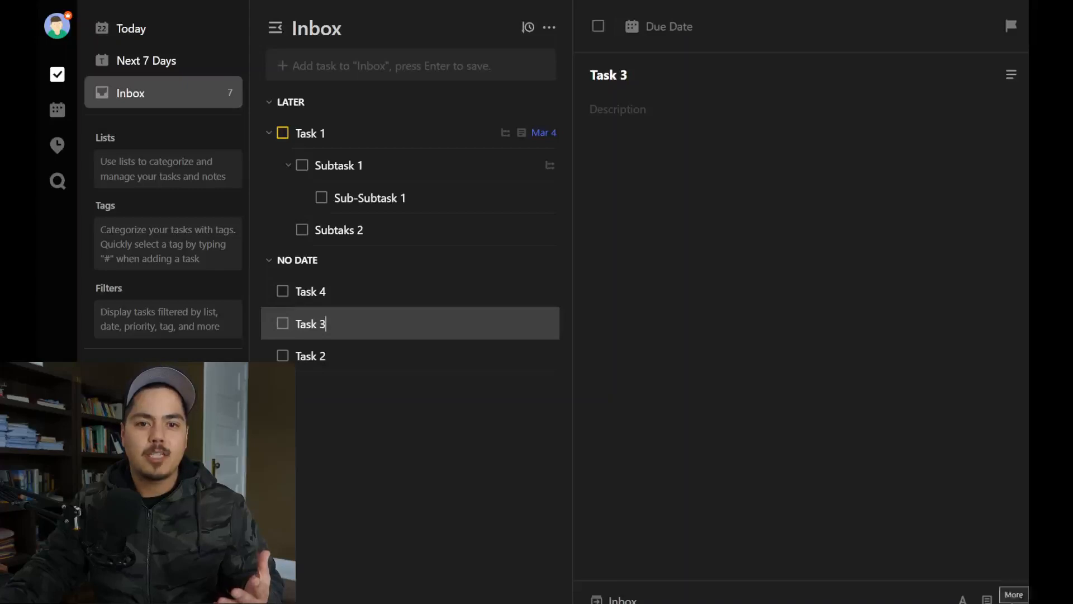
left_click(1012, 600)
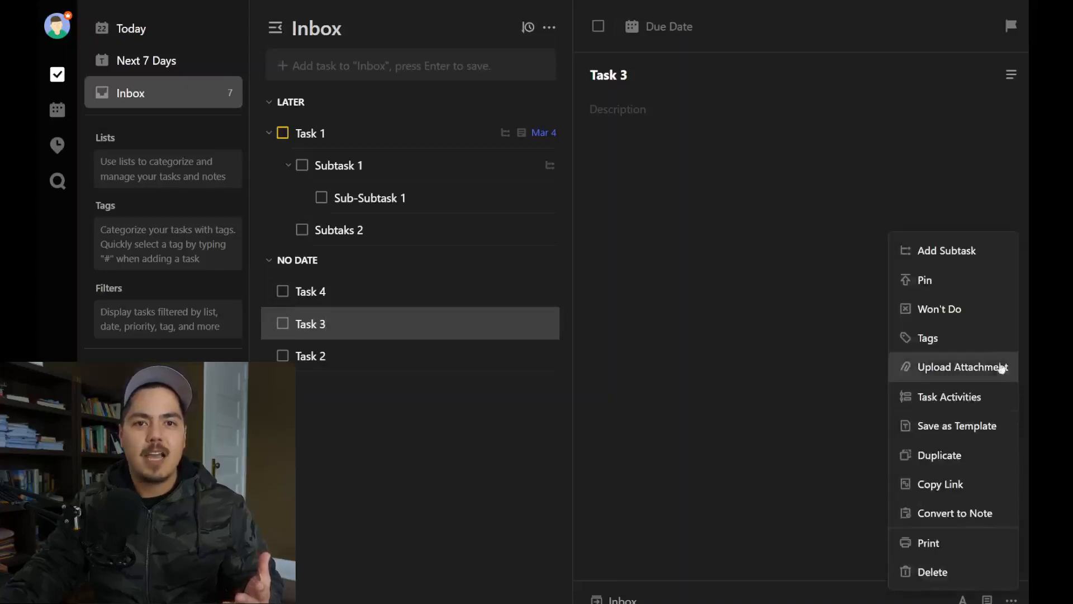
left_click(968, 289)
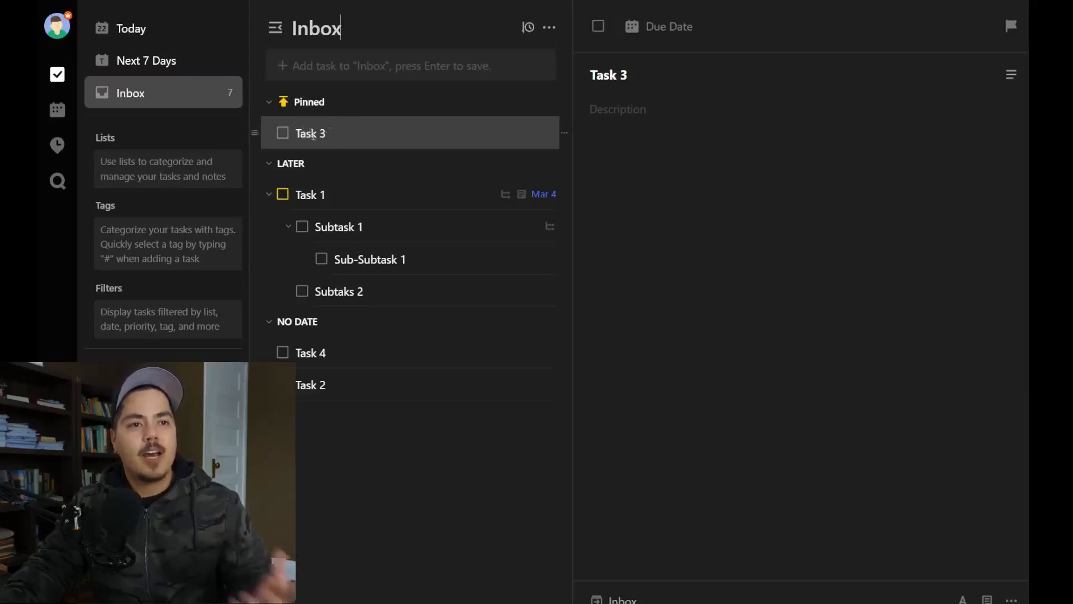
left_click(1011, 599)
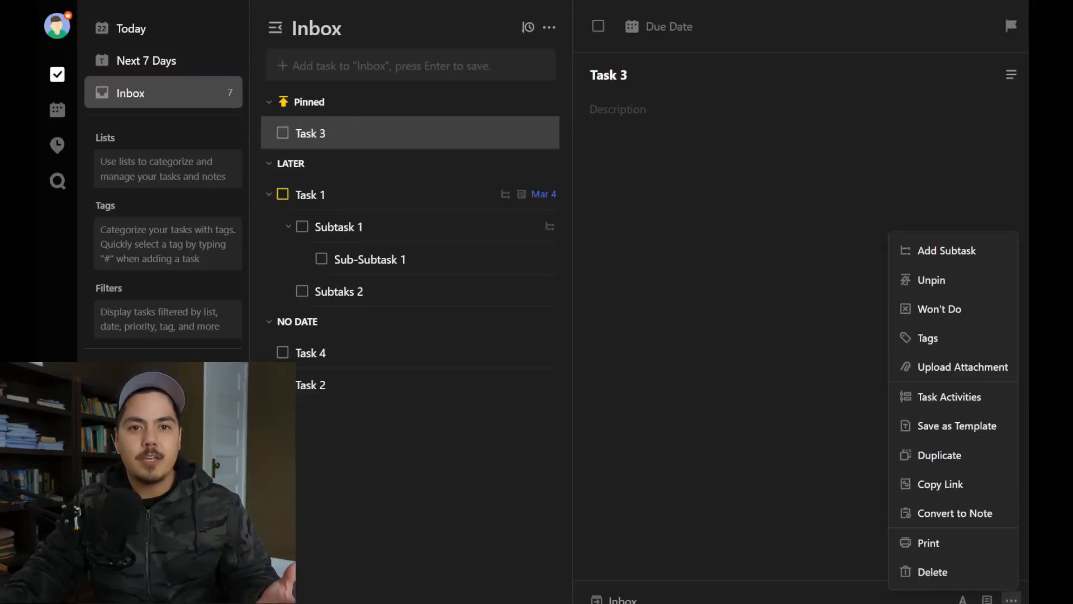
left_click(940, 295)
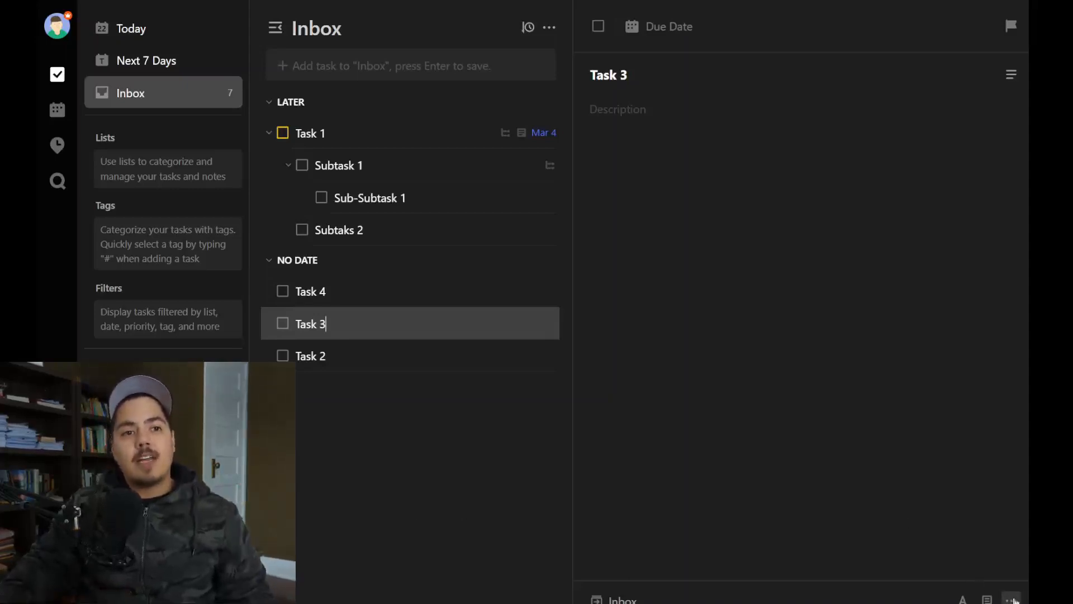
Mark Task 3 as Won't Do and reopen it from the Completed & Won't Do section.
left_click(1012, 600)
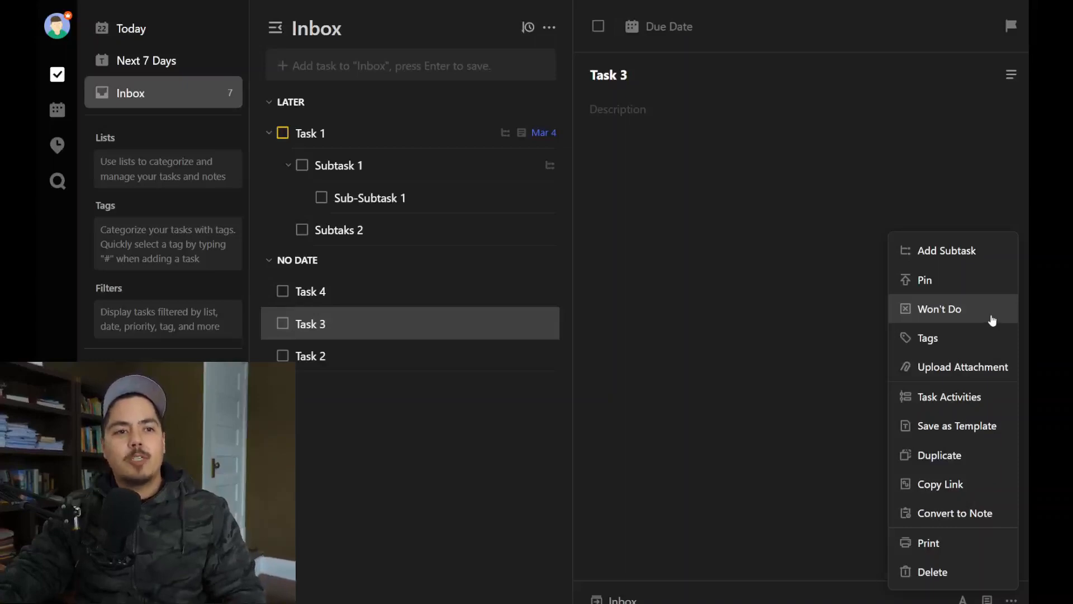
left_click(992, 320)
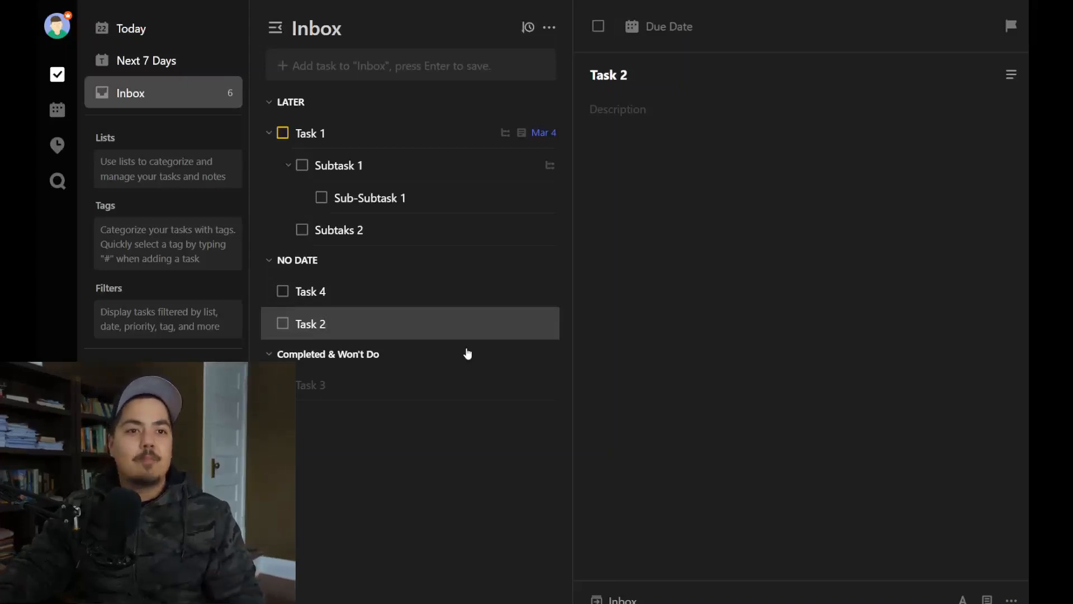
left_click(390, 383)
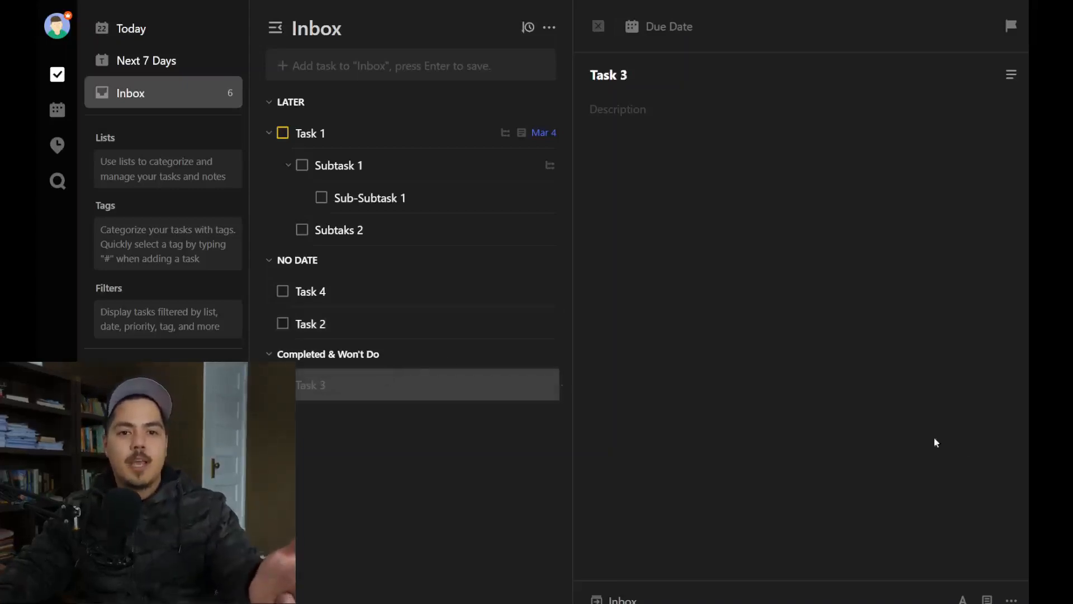
left_click(1011, 601)
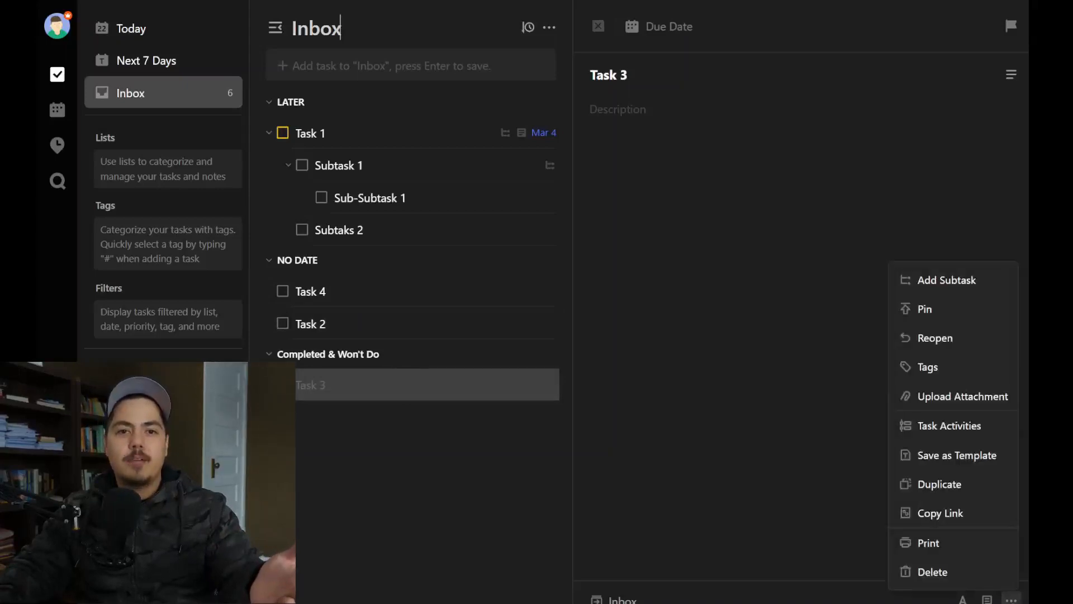
left_click(969, 346)
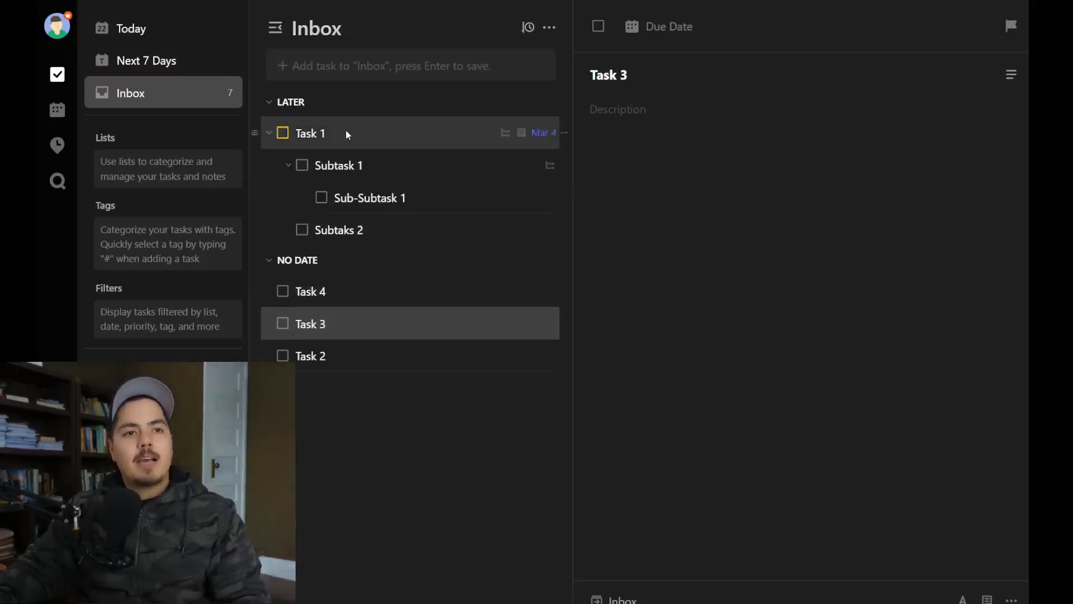
Upload the file Task Attachment.docx from the Downloads folder as an attachment to Task 1.
left_click(347, 134)
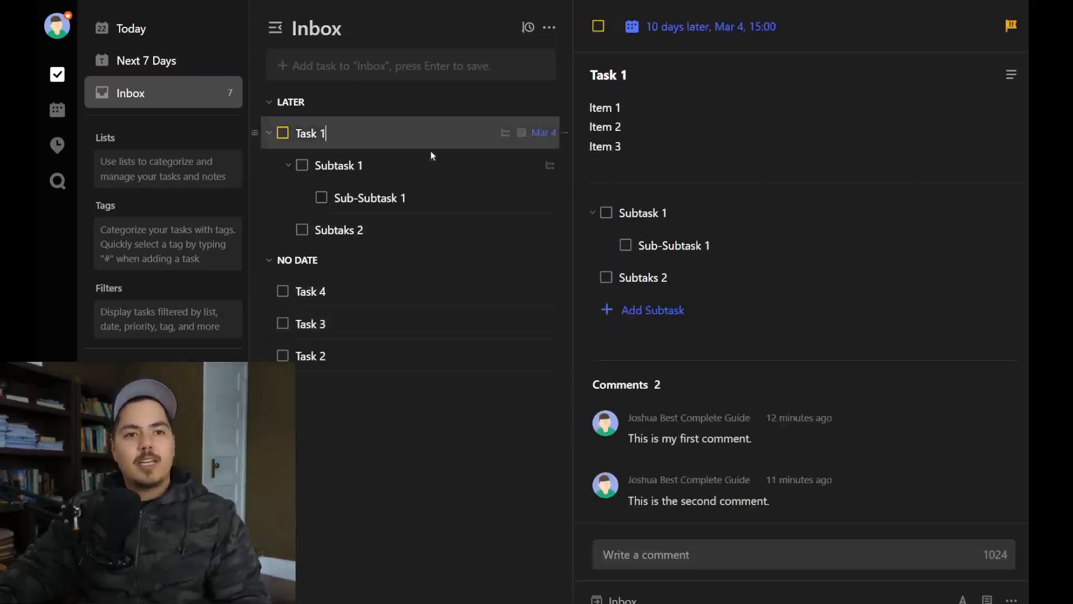
left_click(1010, 599)
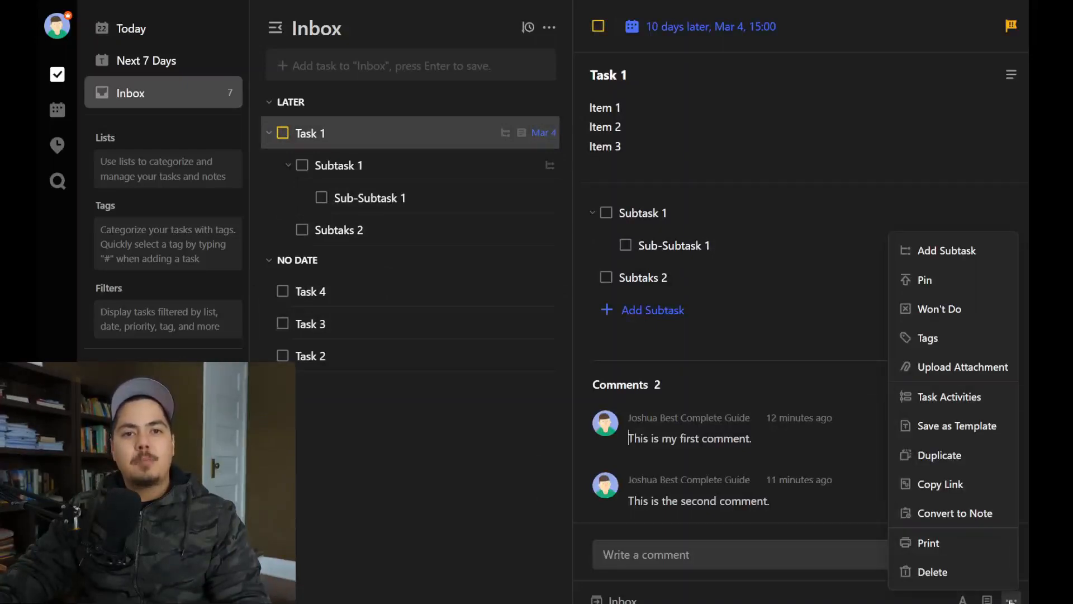
left_click(927, 369)
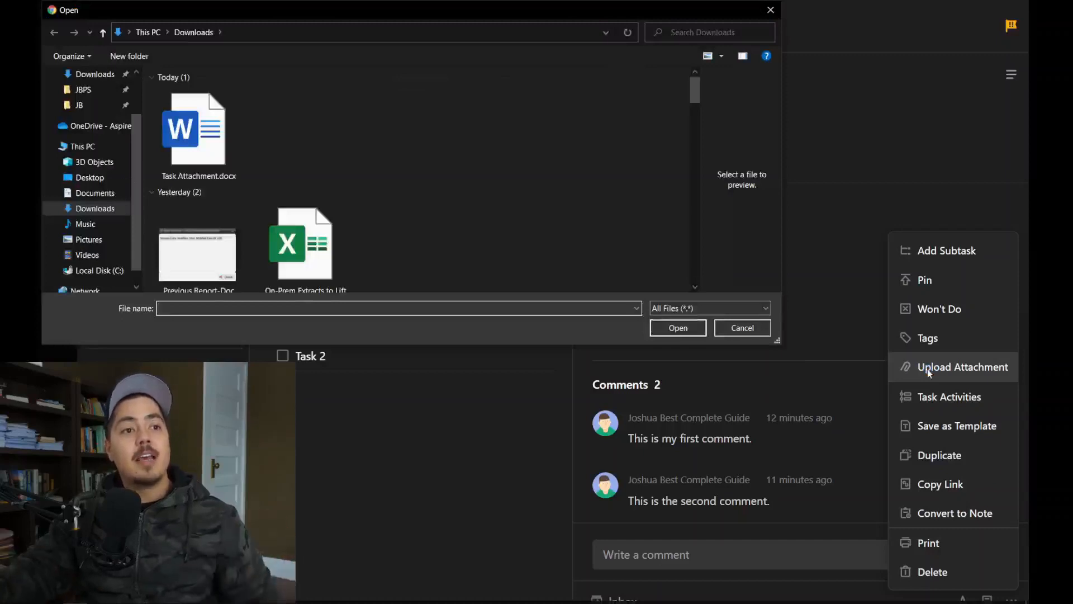
left_click(216, 152)
left_click(668, 327)
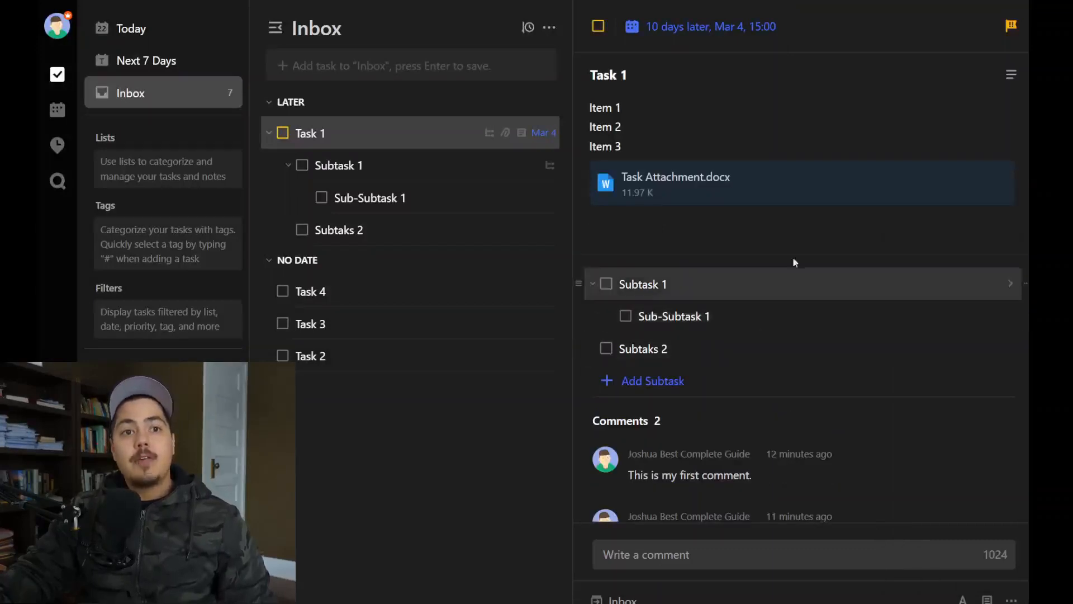
Open Task Attachment.docx from Task 1's description and cancel saving a copy of it.
left_click(641, 218)
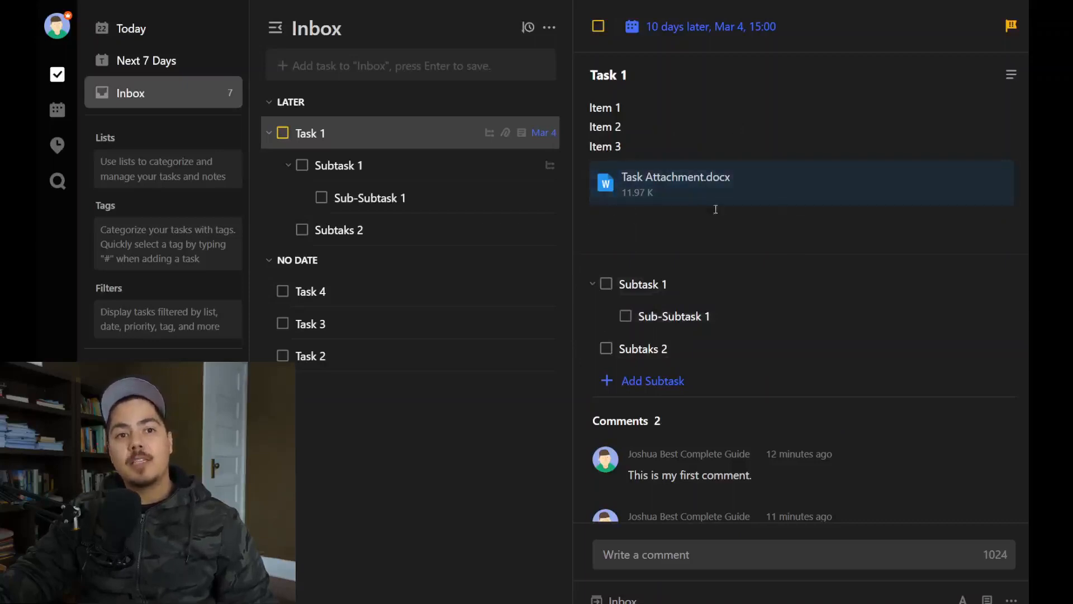
double_click(651, 182)
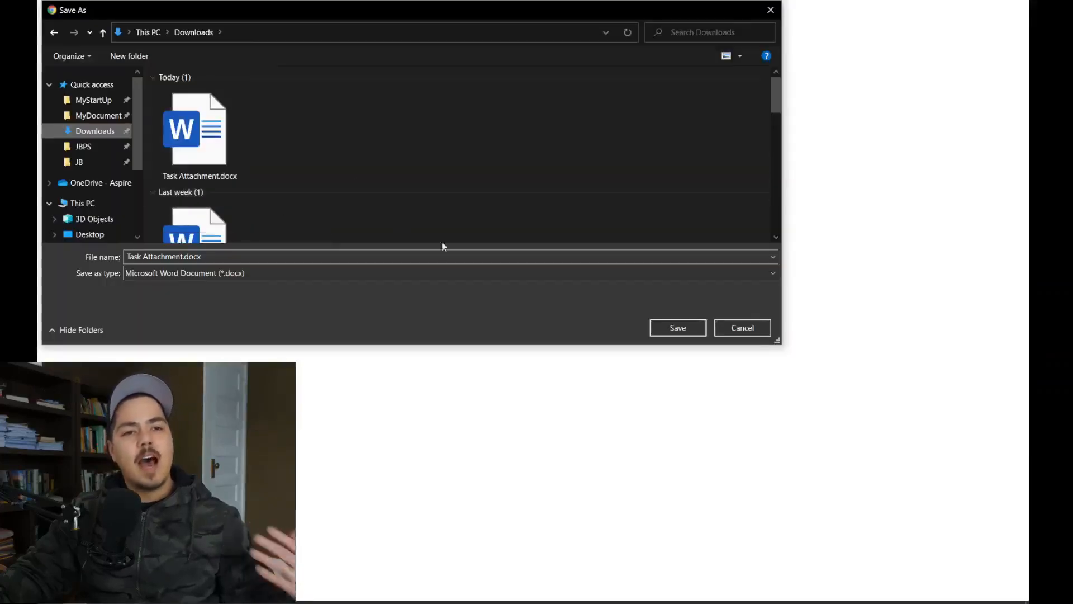
left_click(743, 328)
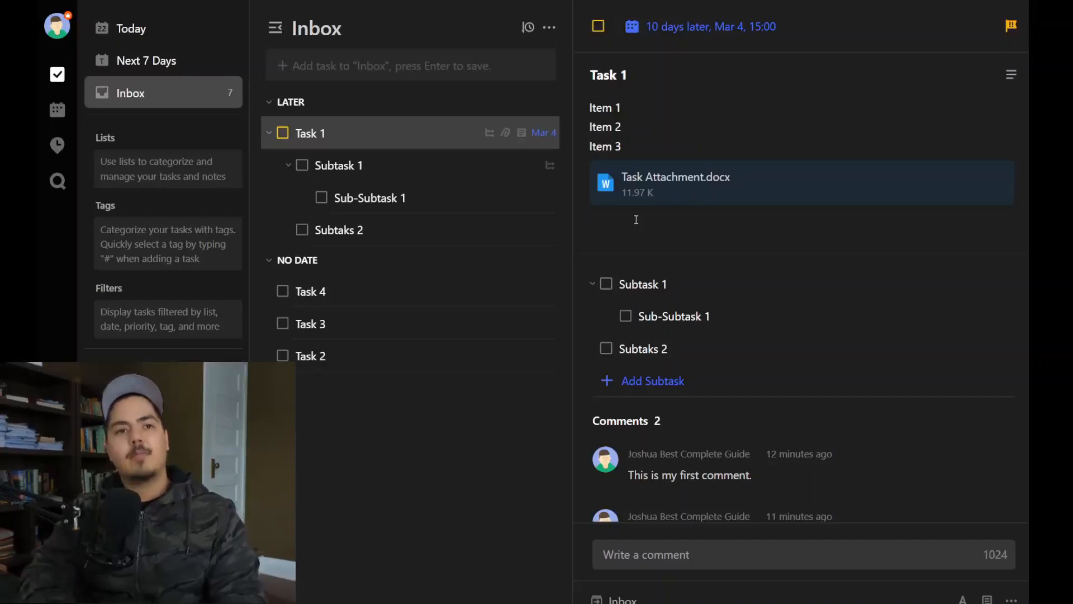
Write "Description." below the attachment in Task 1's description and "Before." on a separate line above it.
key("Return")
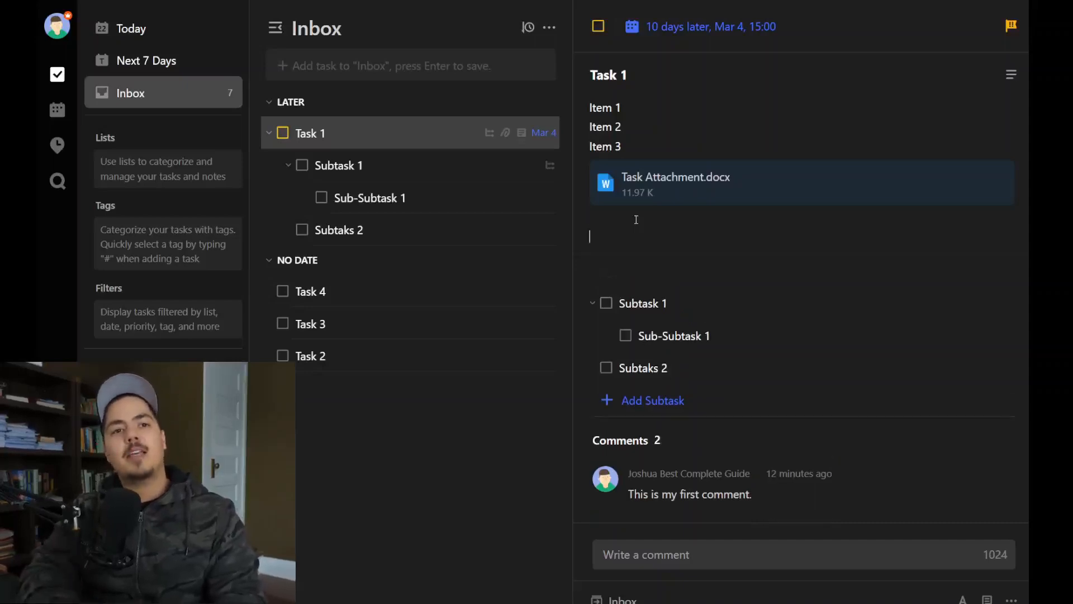
type("Description.")
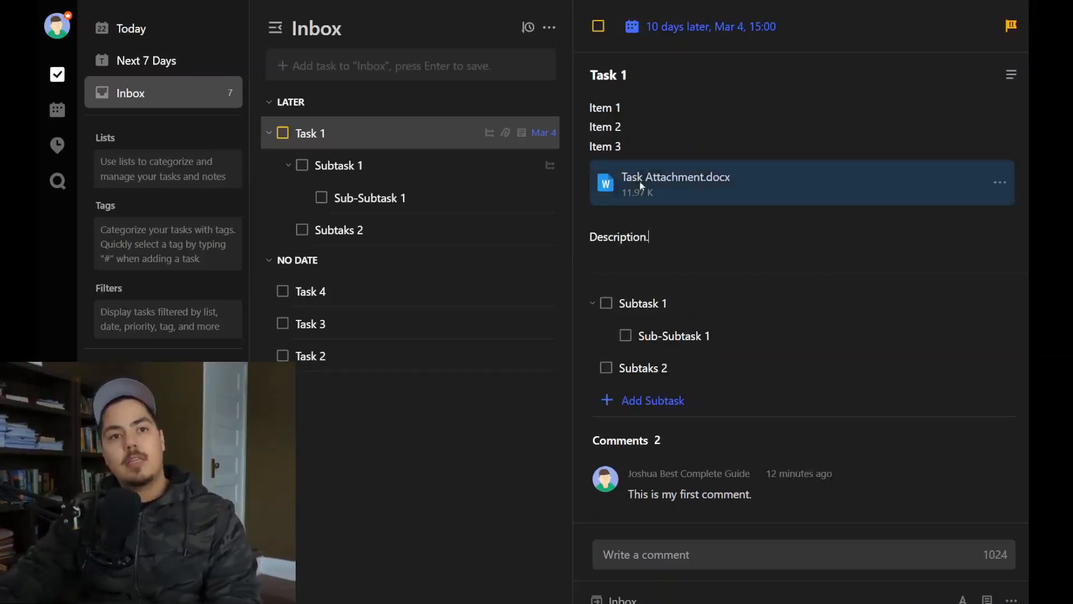
key("Return")
key("Return")
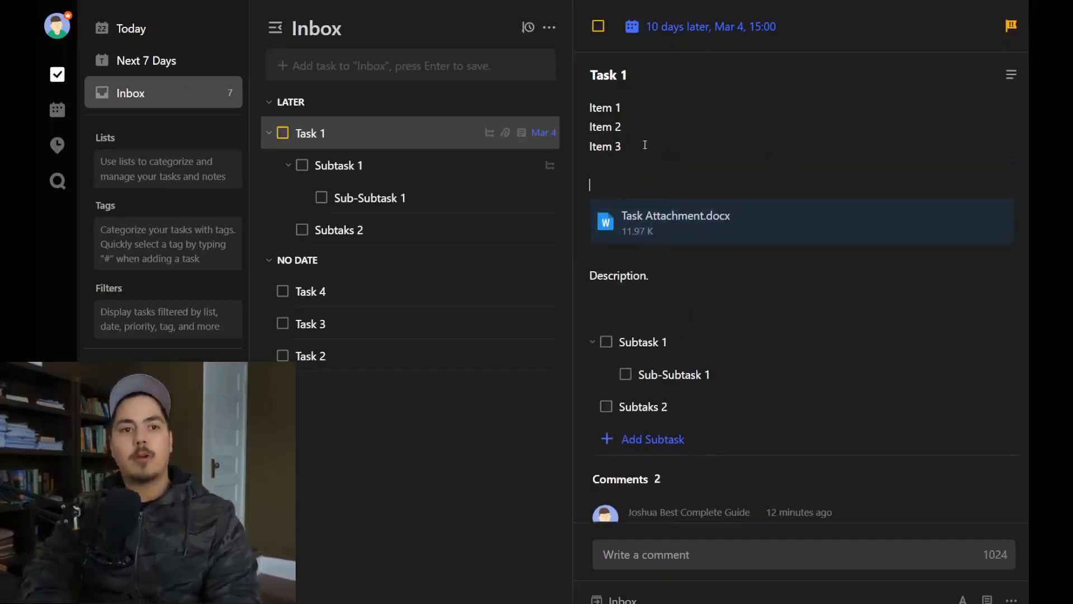
type("Before.")
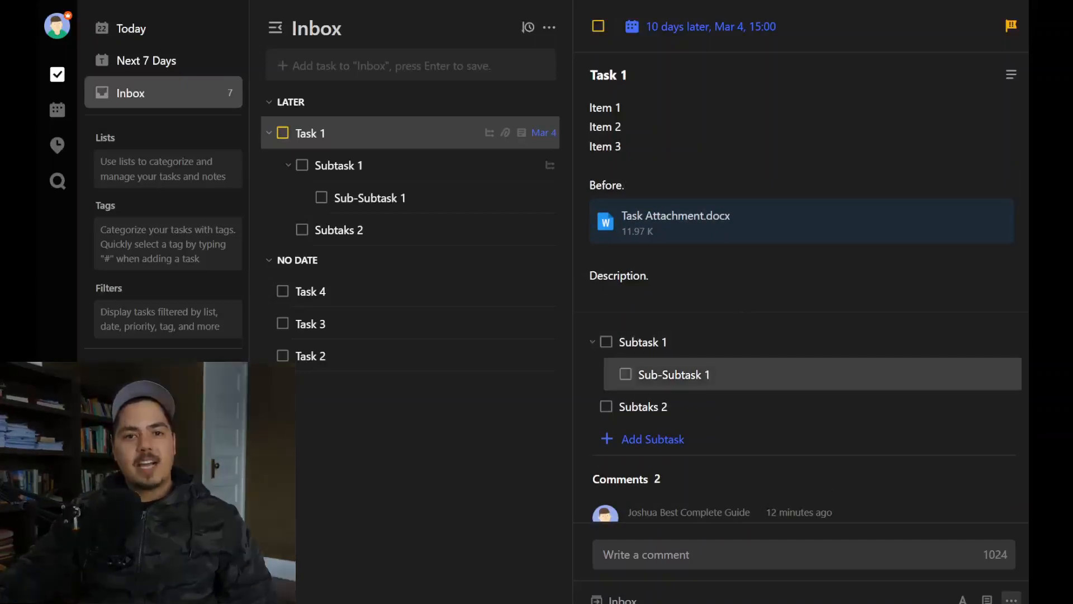
Show Task 1's activity history and examine its entries from the latest content edit back to the task's creation.
left_click(1010, 599)
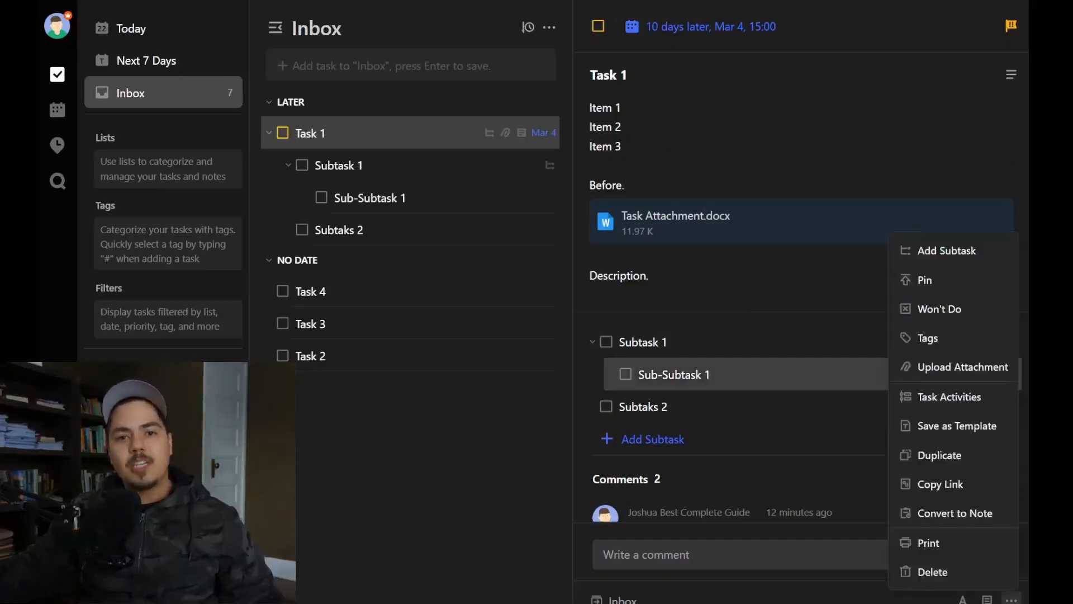
left_click(980, 408)
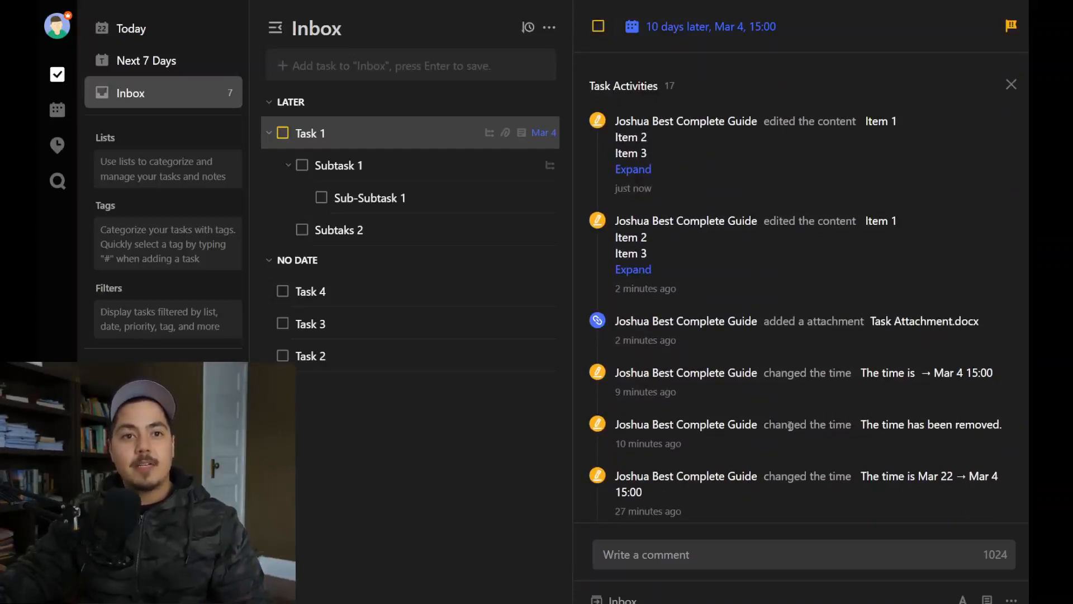
scroll(789, 425, "down", 7)
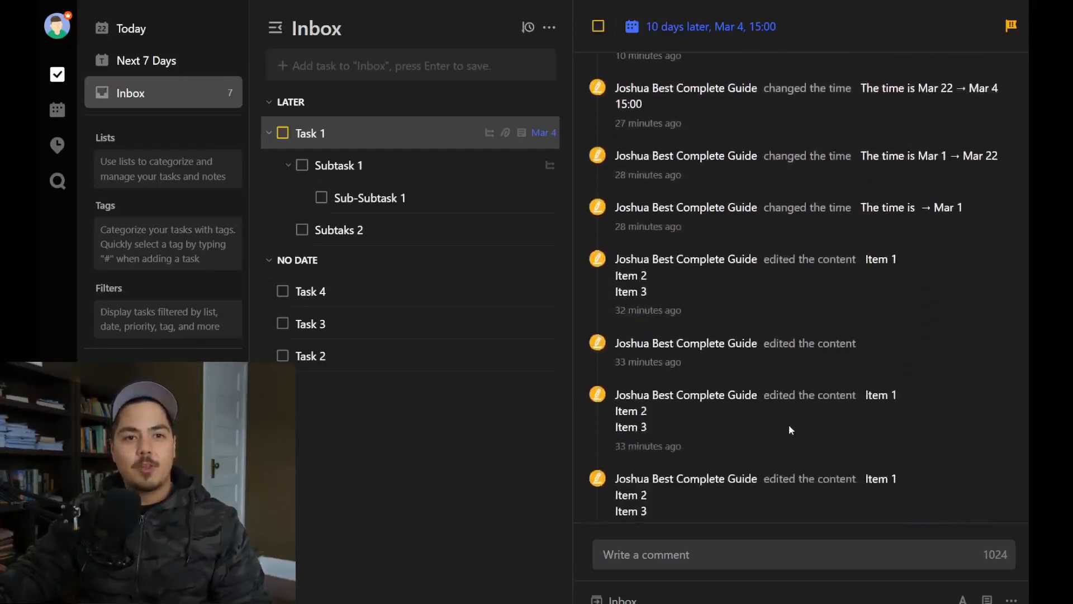
scroll(789, 426, "down", 5)
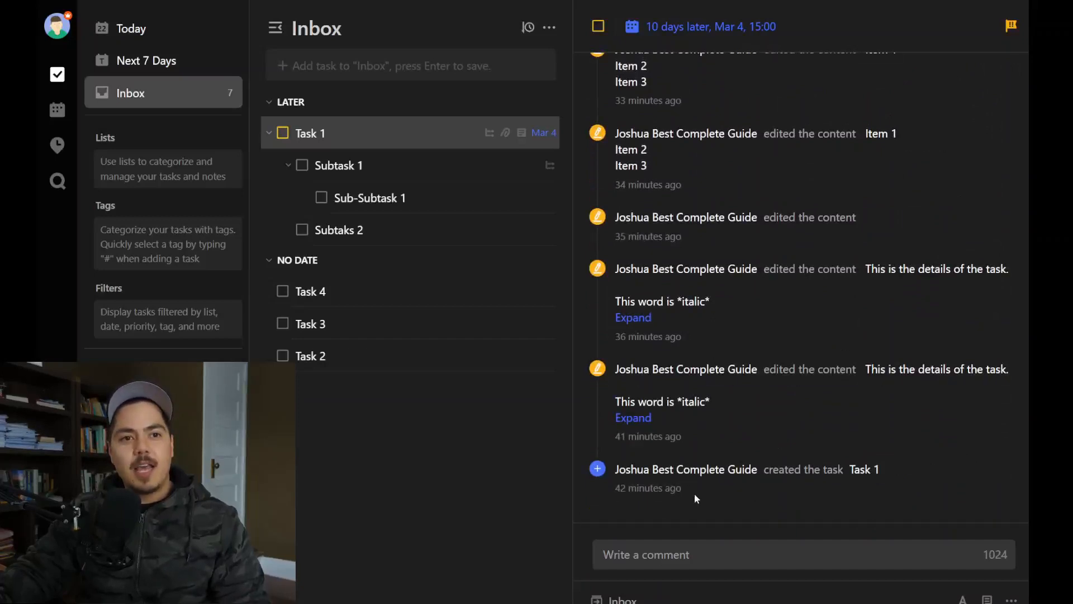
scroll(694, 493, "up", 1)
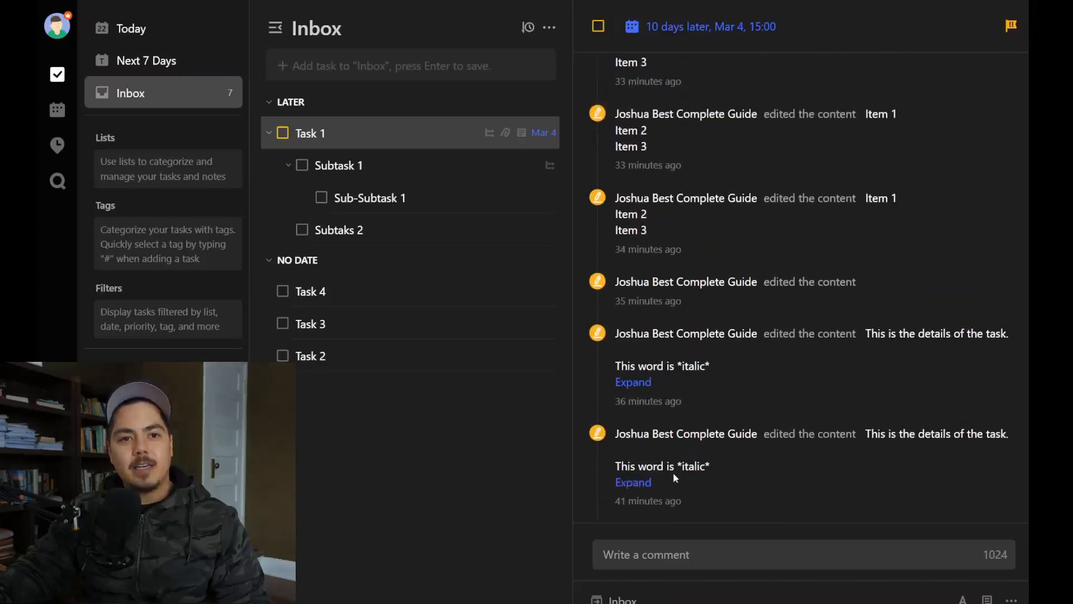
scroll(678, 375, "up", 3)
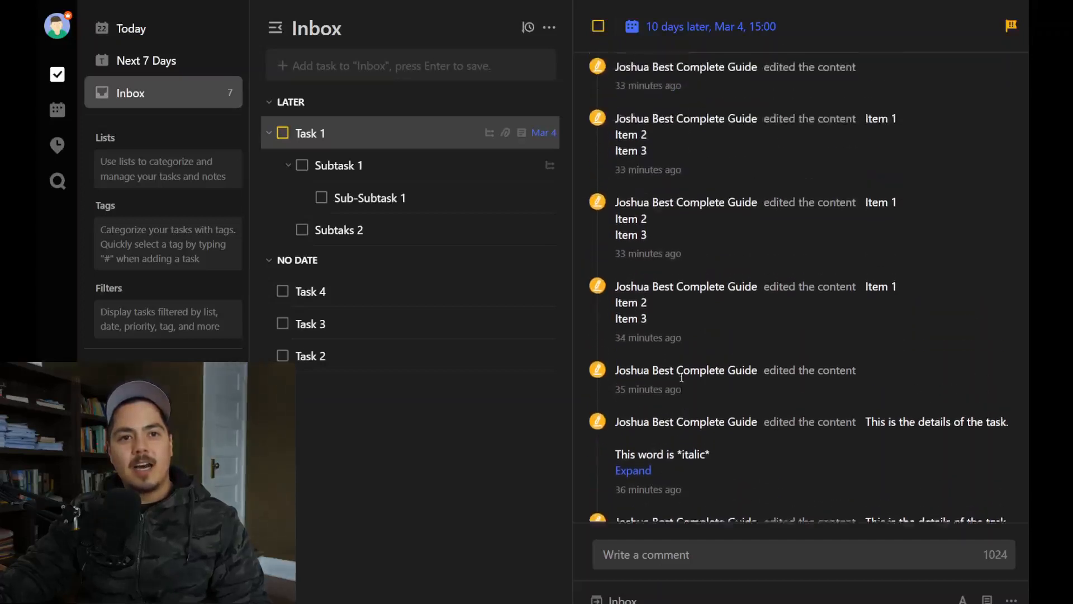
scroll(664, 347, "up", 4)
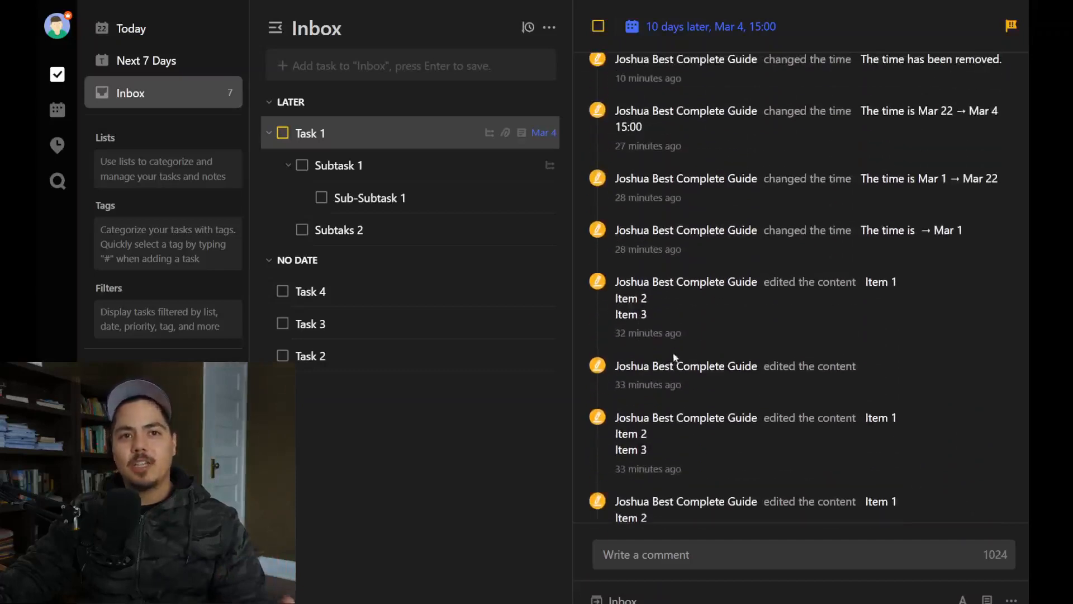
scroll(676, 359, "up", 2)
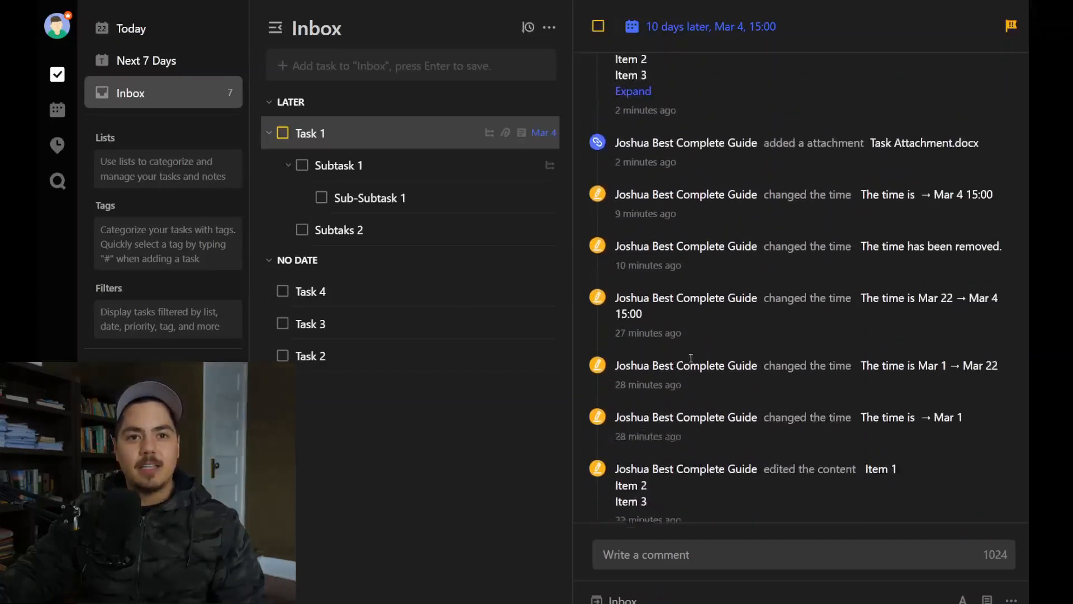
scroll(837, 390, "up", 2)
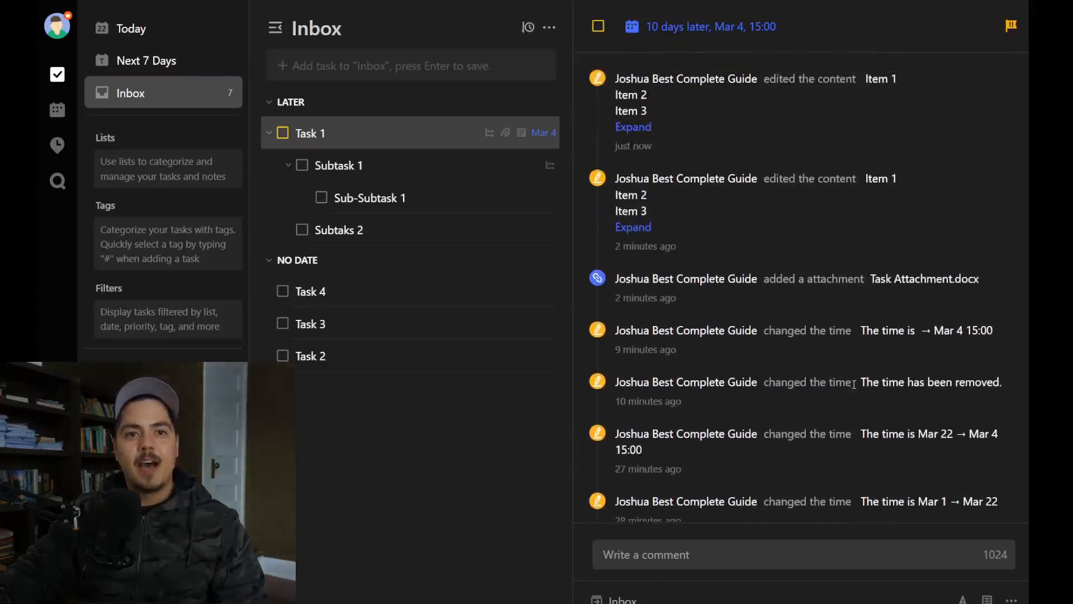
scroll(862, 296, "up", 2)
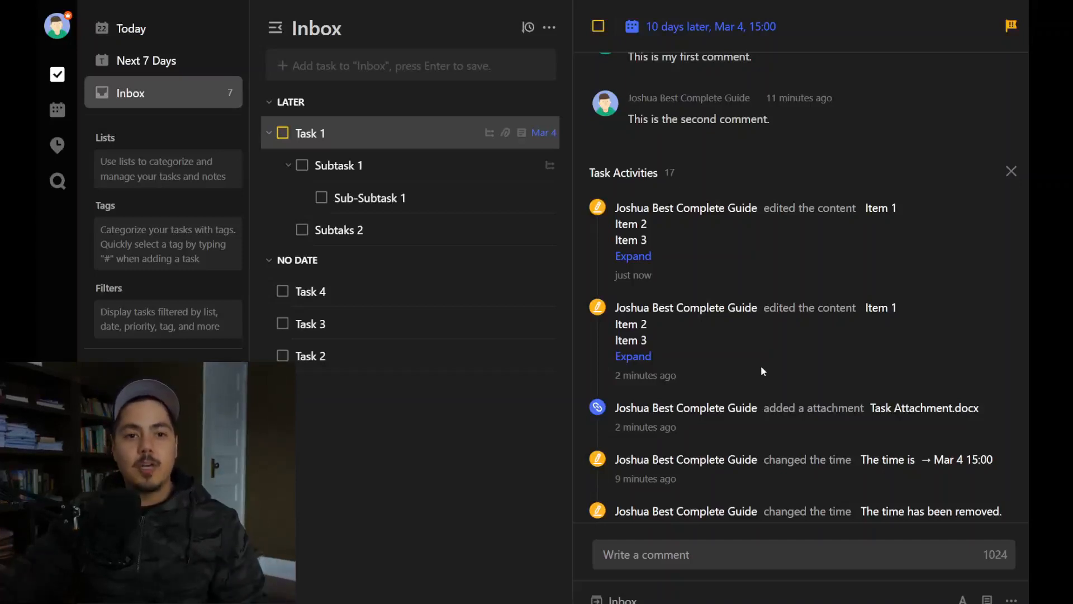
scroll(761, 369, "down", 7)
scroll(759, 376, "down", 4)
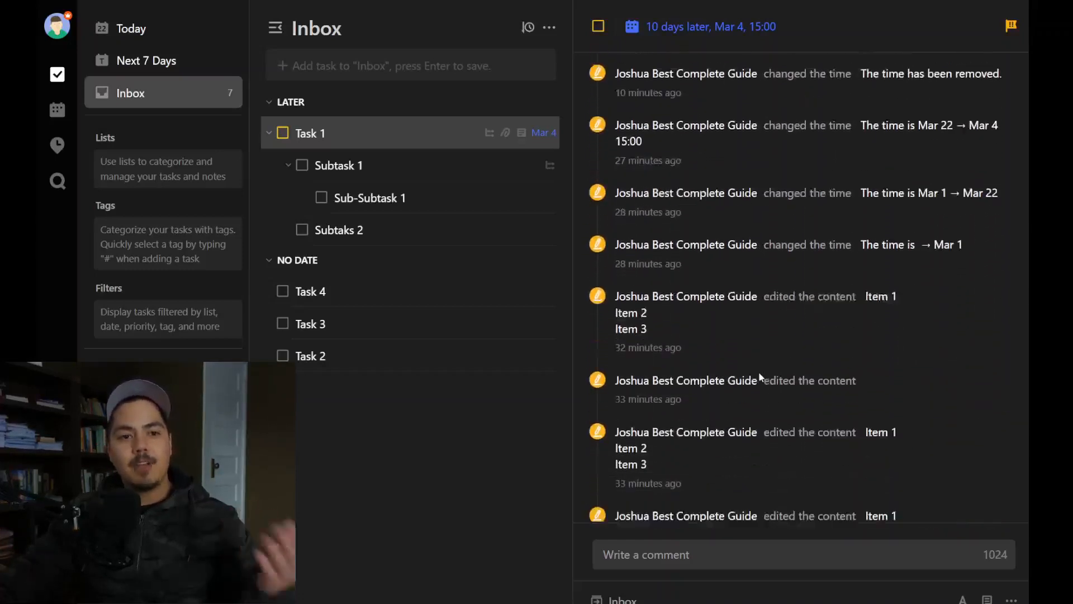
scroll(715, 327, "up", 1)
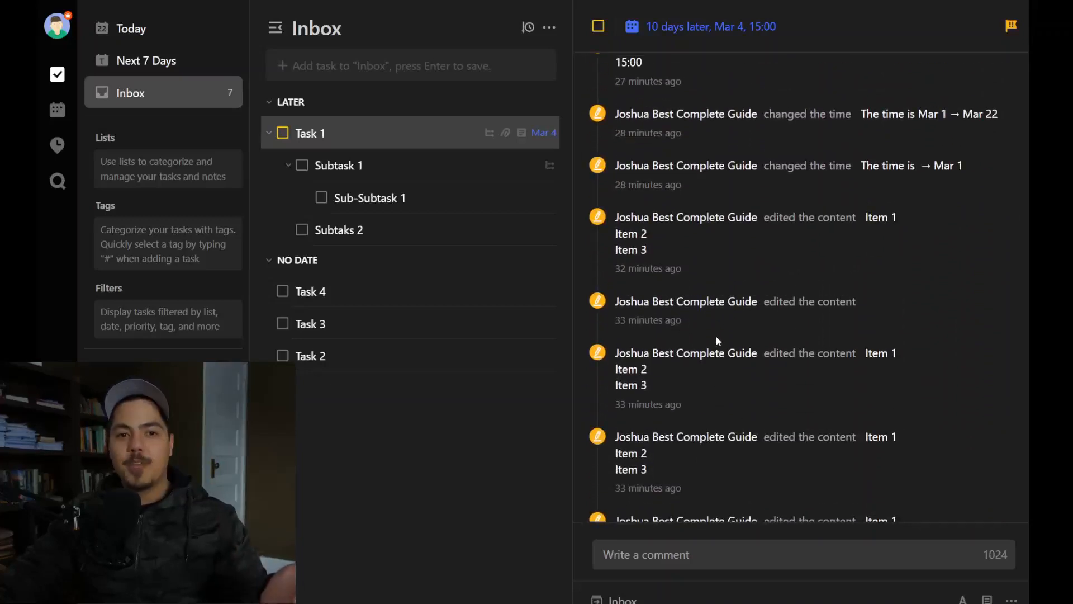
scroll(717, 340, "up", 6)
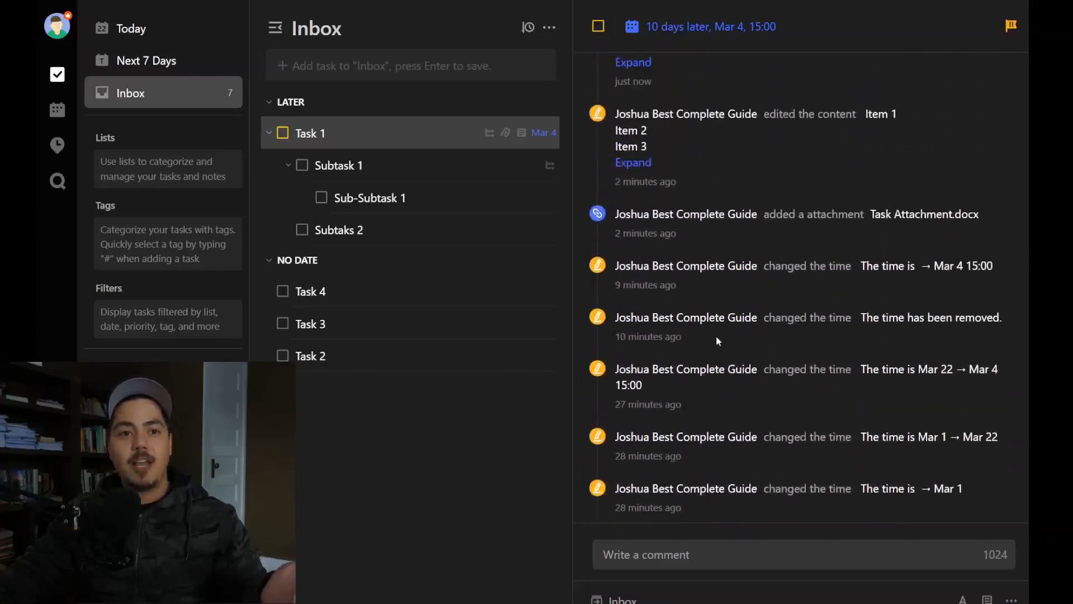
scroll(718, 340, "up", 3)
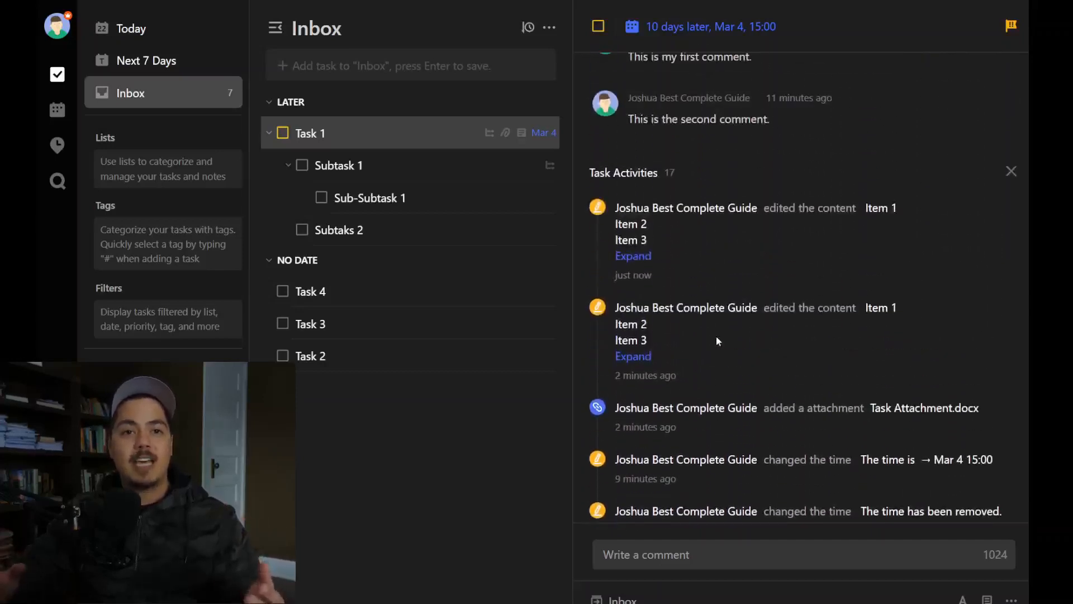
scroll(746, 340, "up", 4)
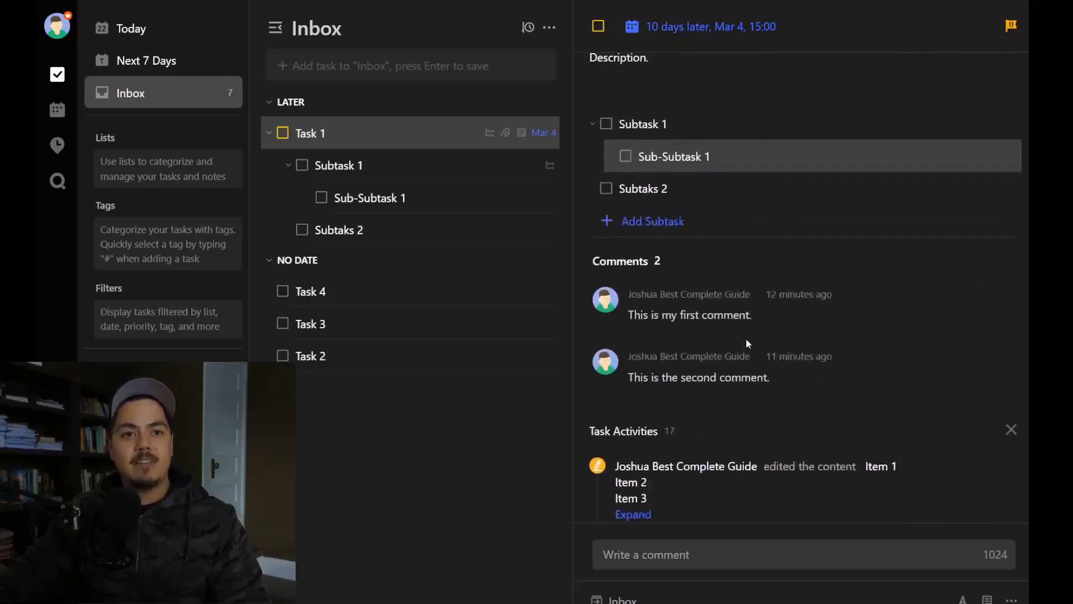
scroll(751, 357, "up", 3)
Duplicate Task 1 together with its subtasks and attachment.
left_click(1011, 599)
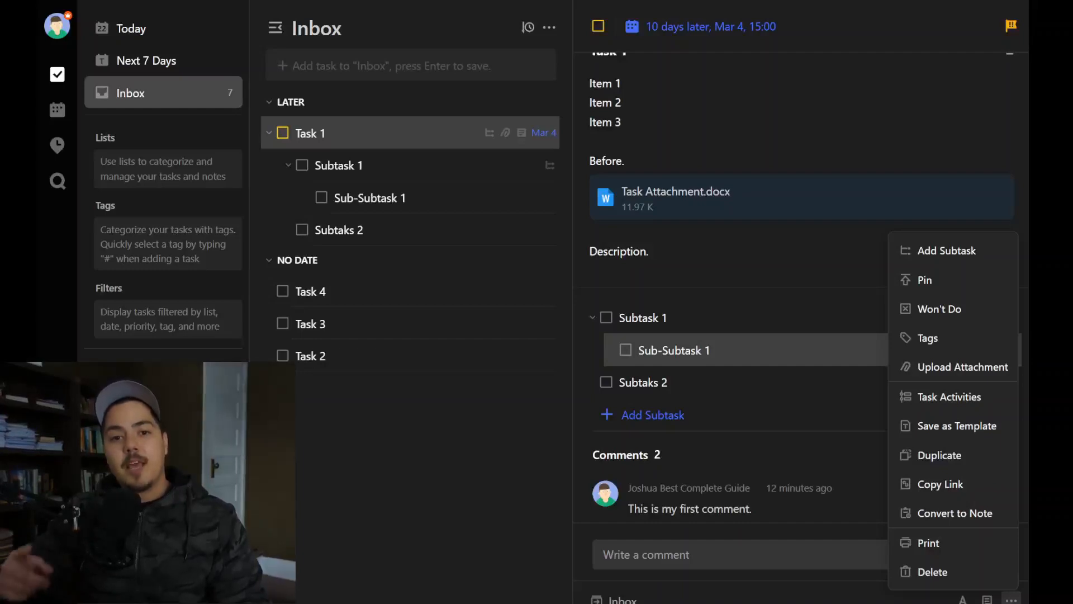
left_click(936, 461)
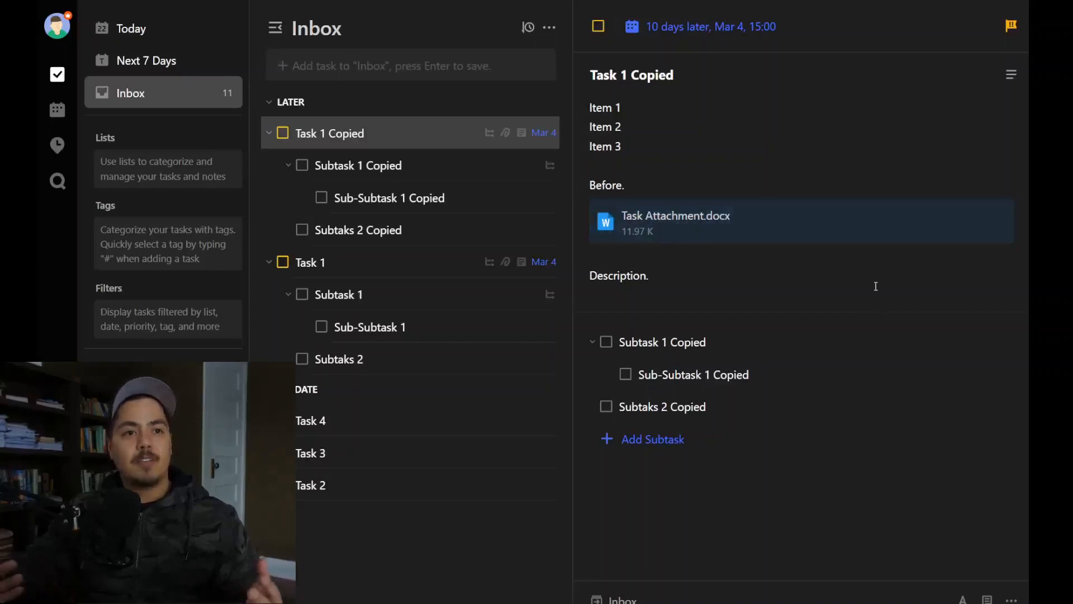
Copy the link of the original Task 1 and paste it into Task 4's description after "This is a link to Task 1:".
left_click(361, 252)
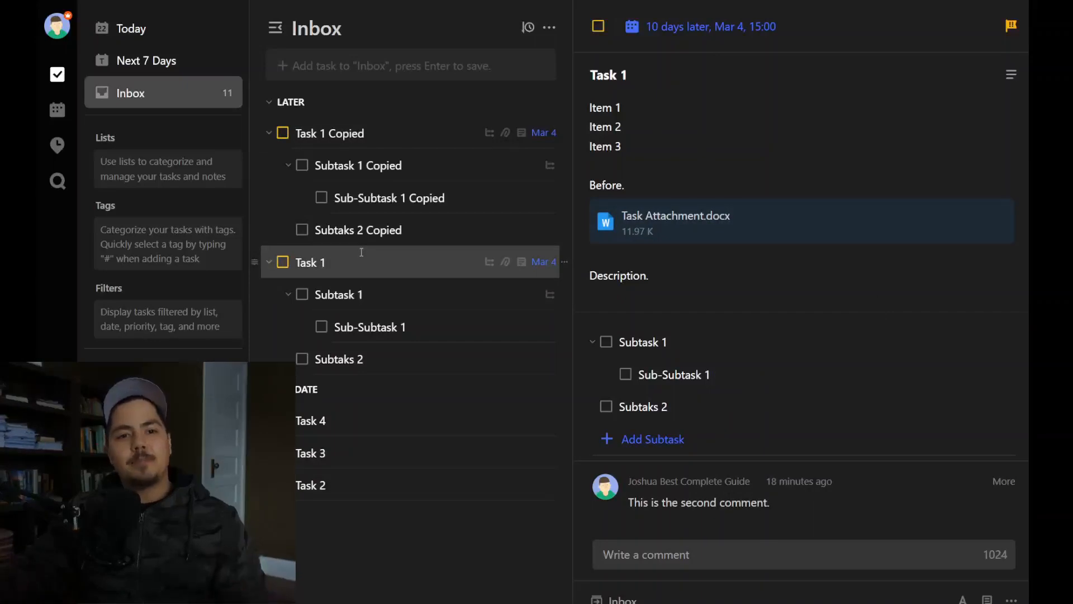
left_click(1011, 599)
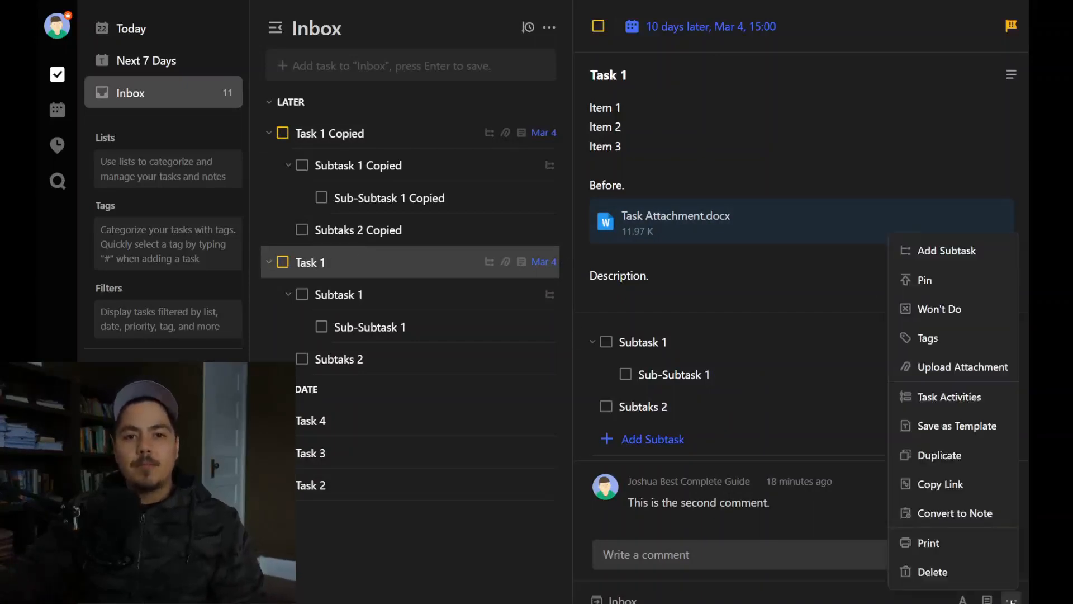
left_click(976, 489)
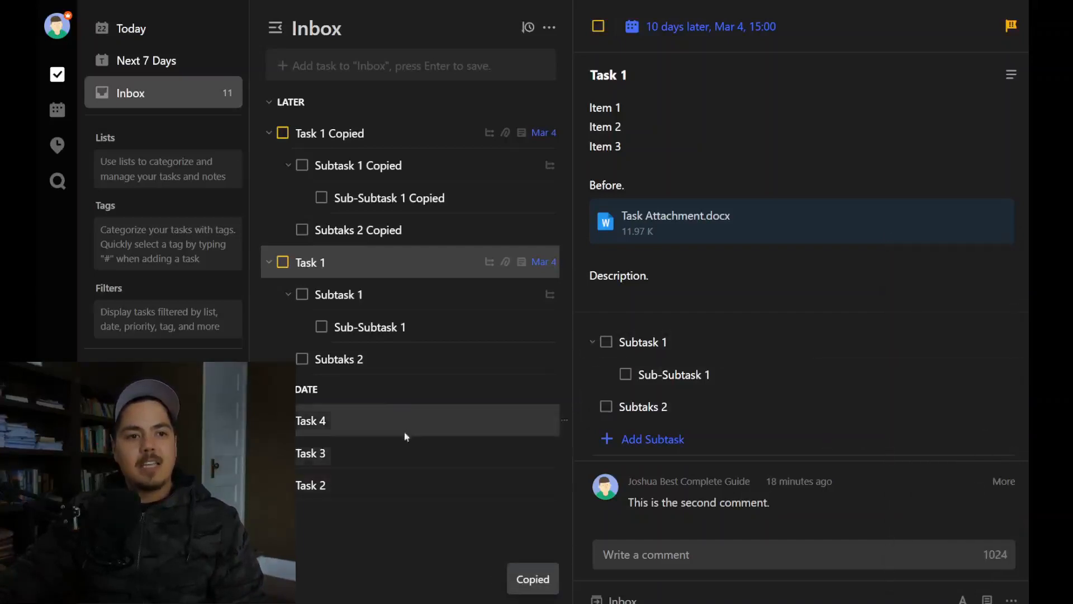
left_click(367, 419)
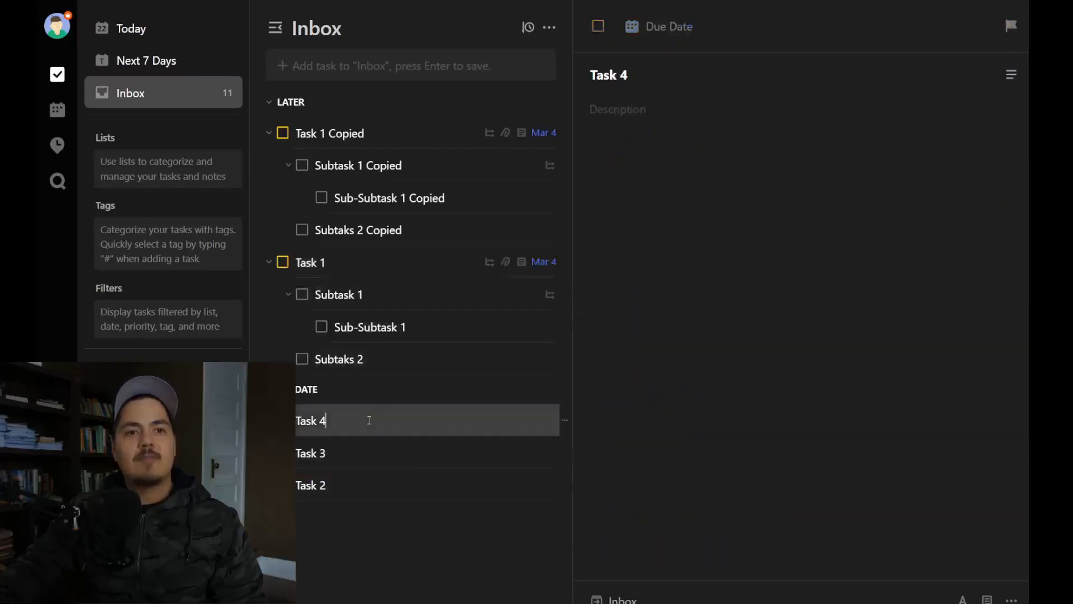
left_click(717, 136)
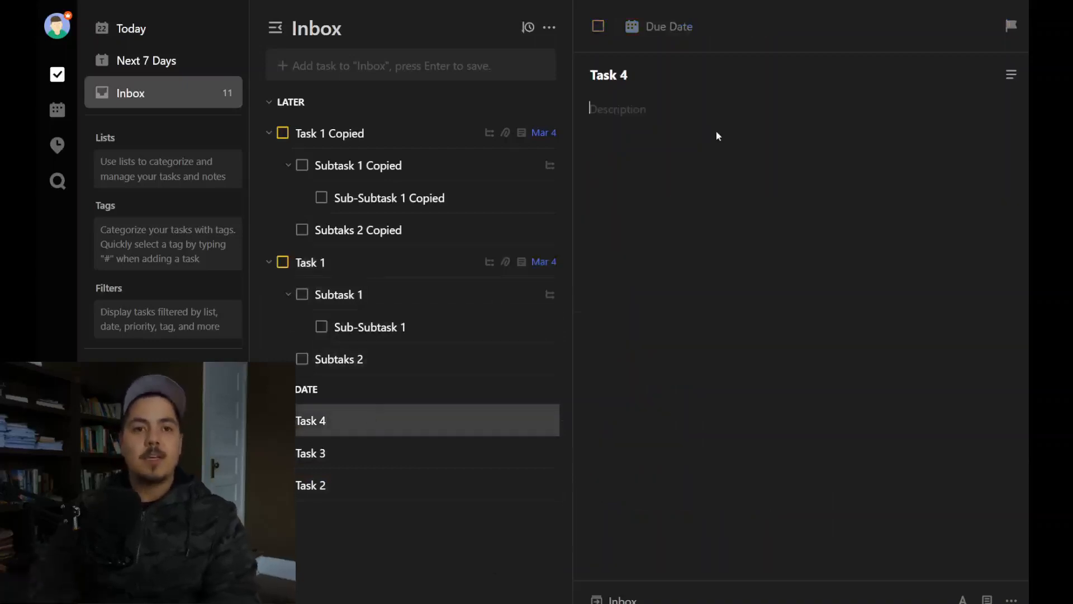
type("This is a link to Task 1: [Task 1](")
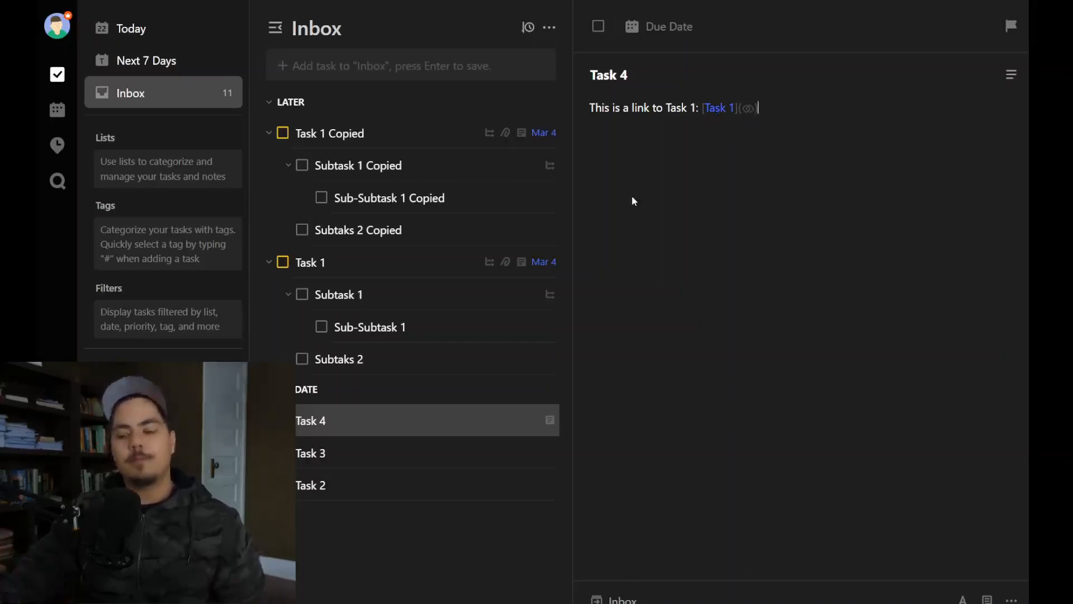
key("Return")
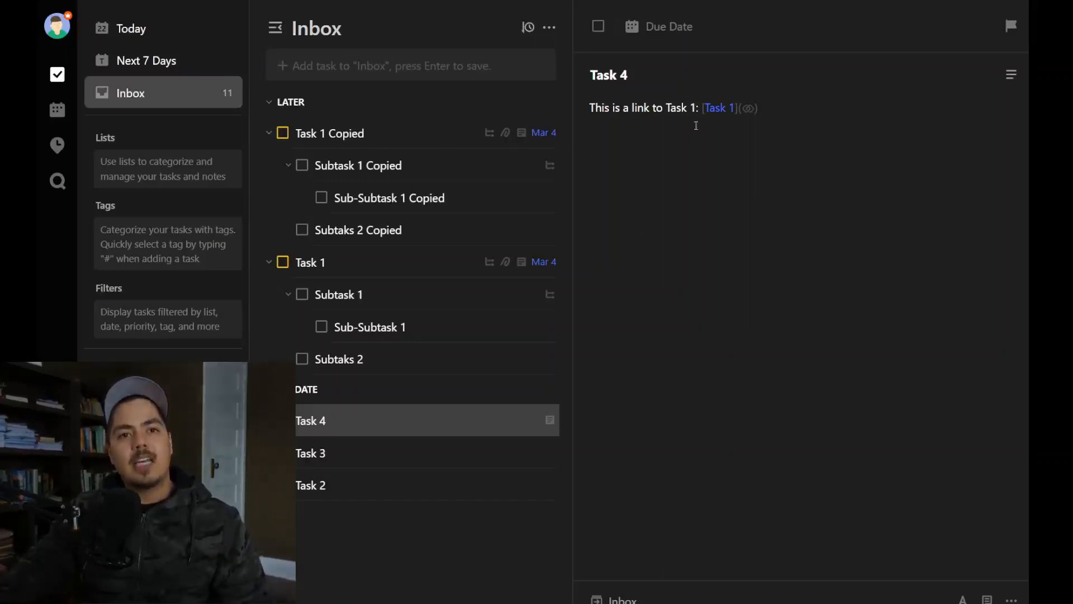
Follow the Task 1 link in Task 4's description, look through the task's details and comments, and close it.
left_click(722, 115)
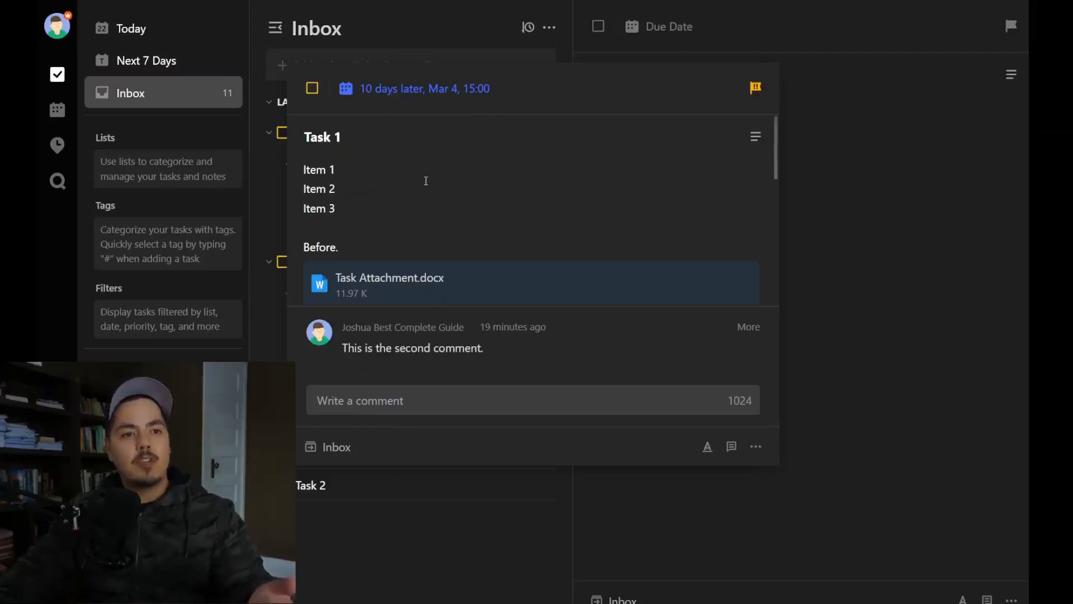
scroll(427, 207, "down", 4)
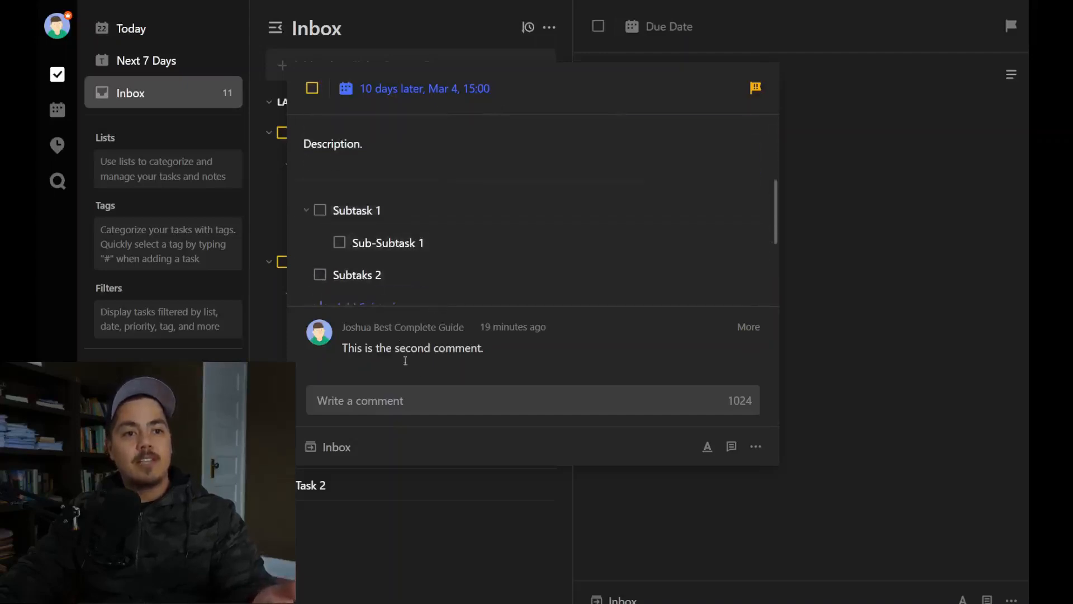
scroll(500, 235, "down", 2)
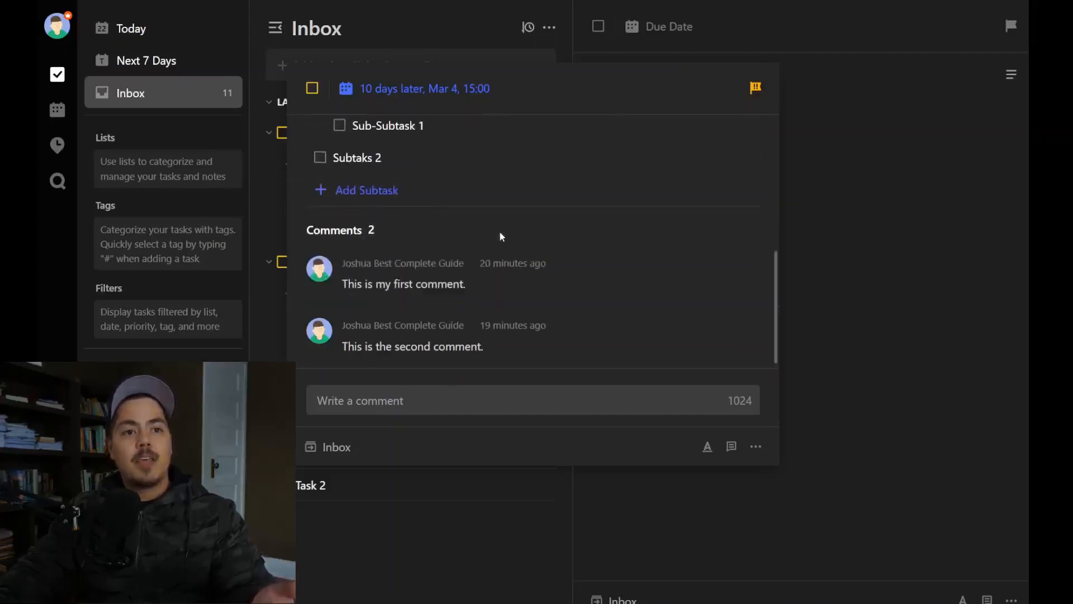
scroll(501, 226, "up", 6)
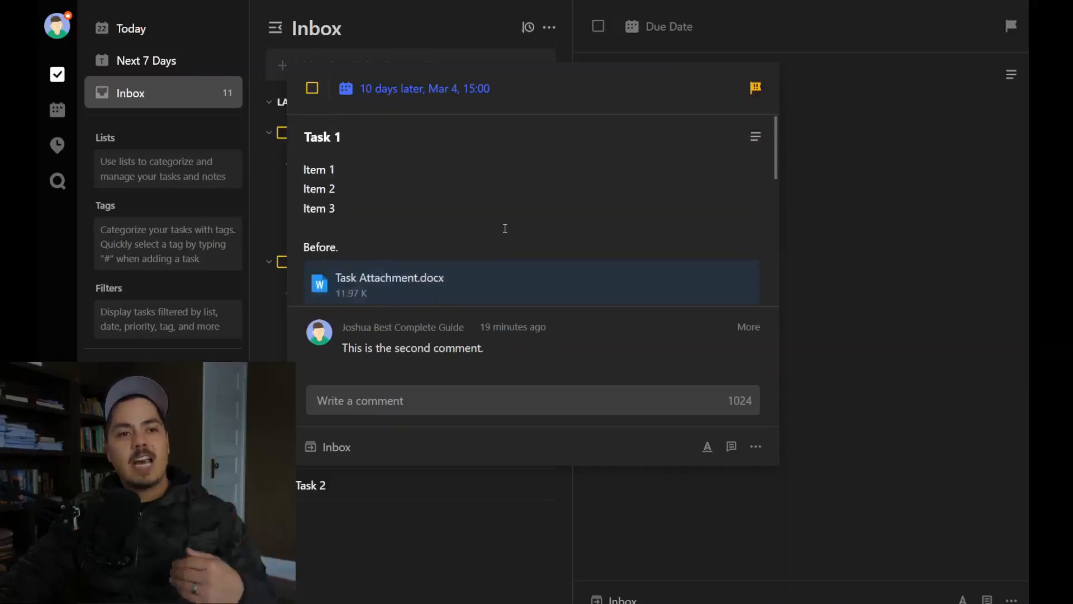
left_click(860, 184)
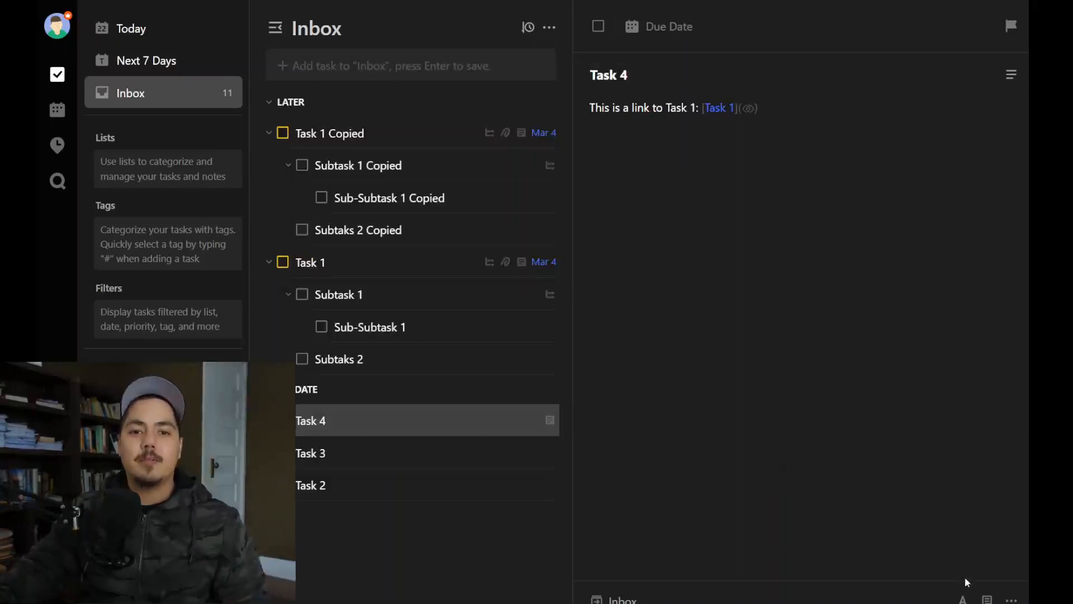
Preview the printout of Task 4 and cancel printing.
left_click(1010, 600)
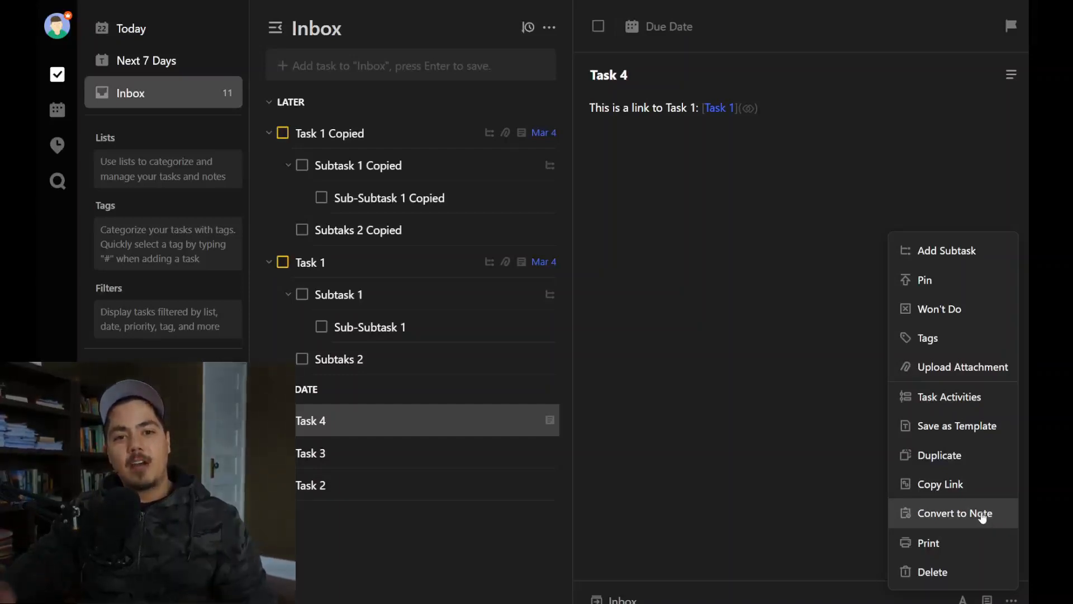
left_click(959, 544)
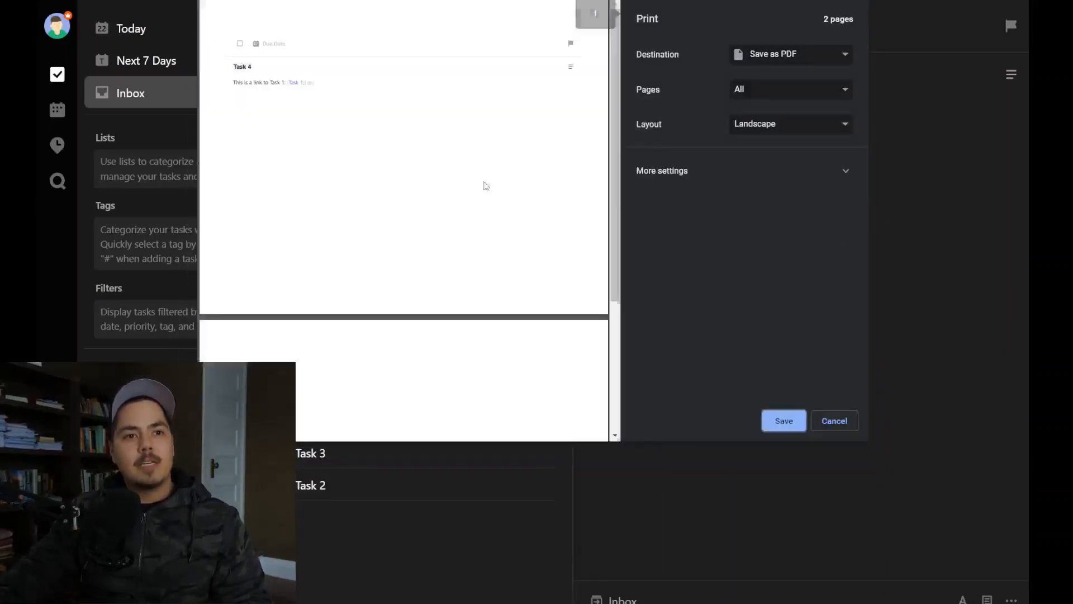
scroll(457, 270, "down", 2)
scroll(458, 270, "up", 2)
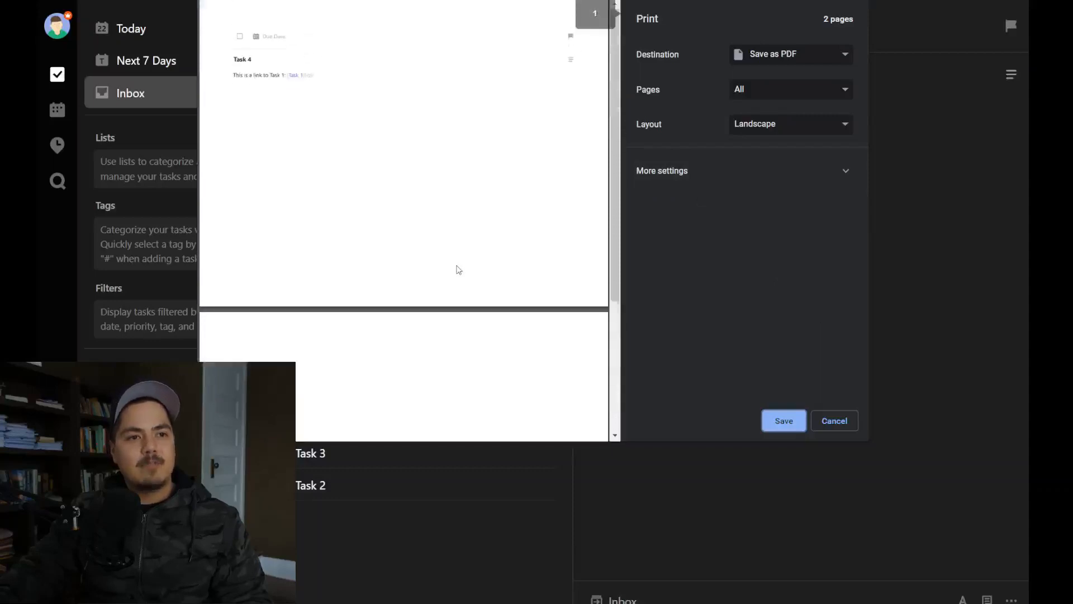
left_click(824, 422)
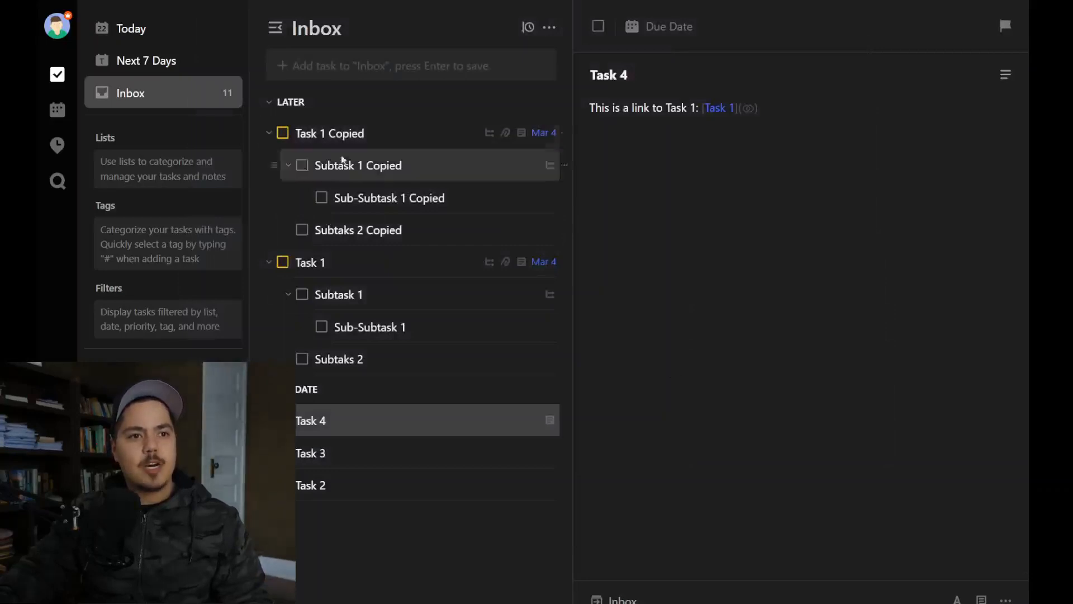
Preview the printout of Task 1, look through its details and comments on both pages, and cancel printing.
left_click(343, 257)
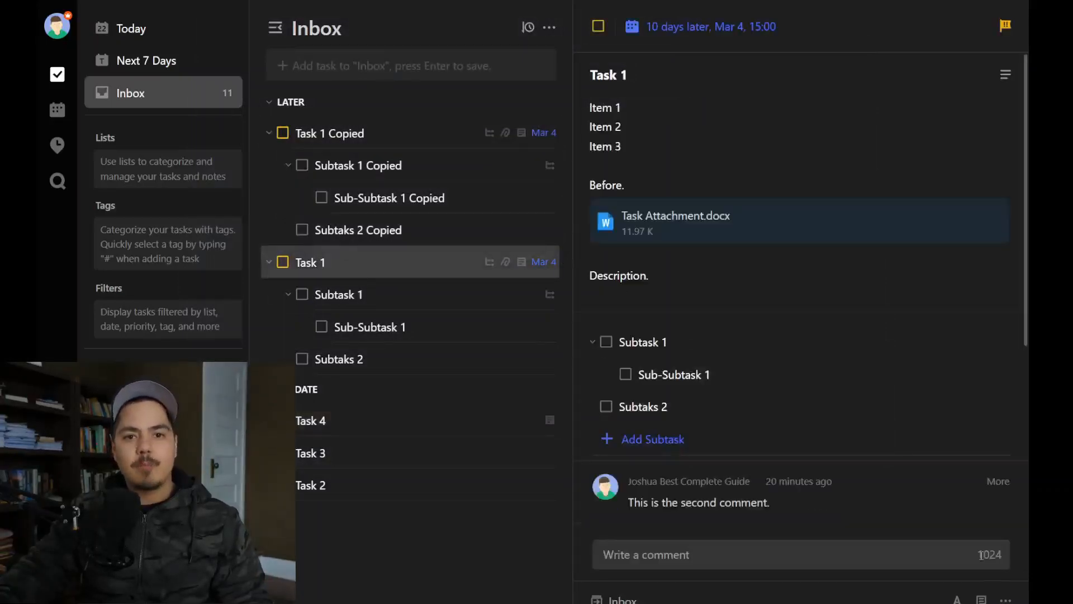
left_click(1004, 598)
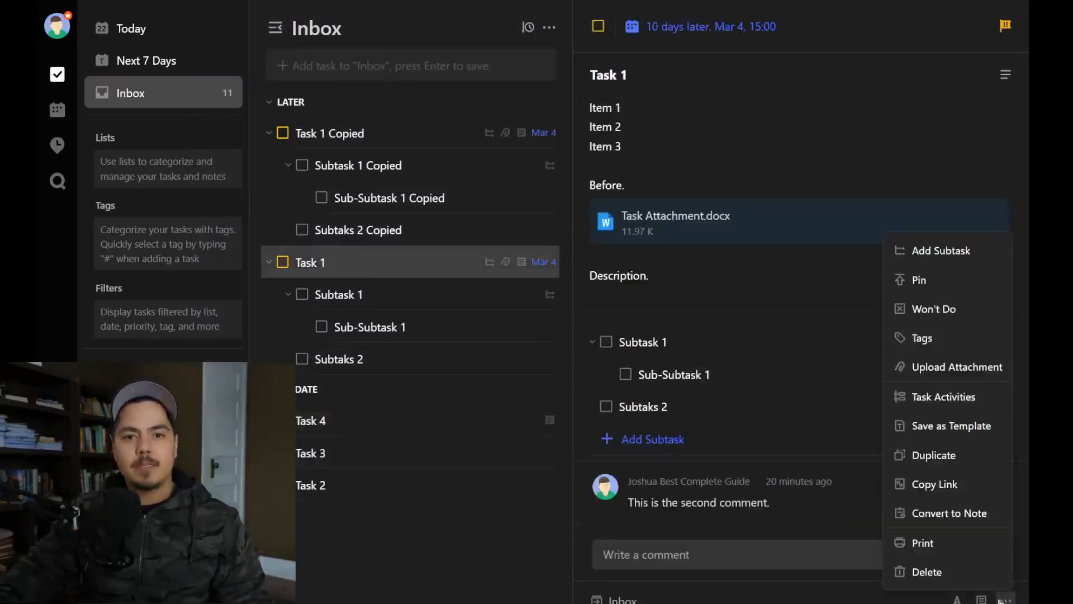
left_click(973, 545)
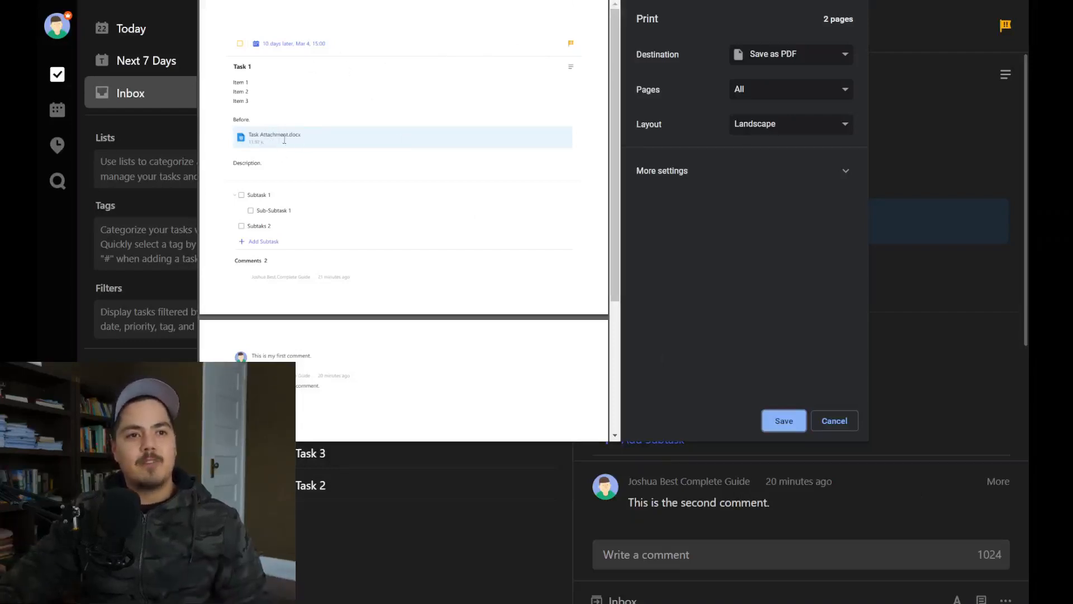
scroll(284, 140, "down", 3)
scroll(284, 141, "up", 3)
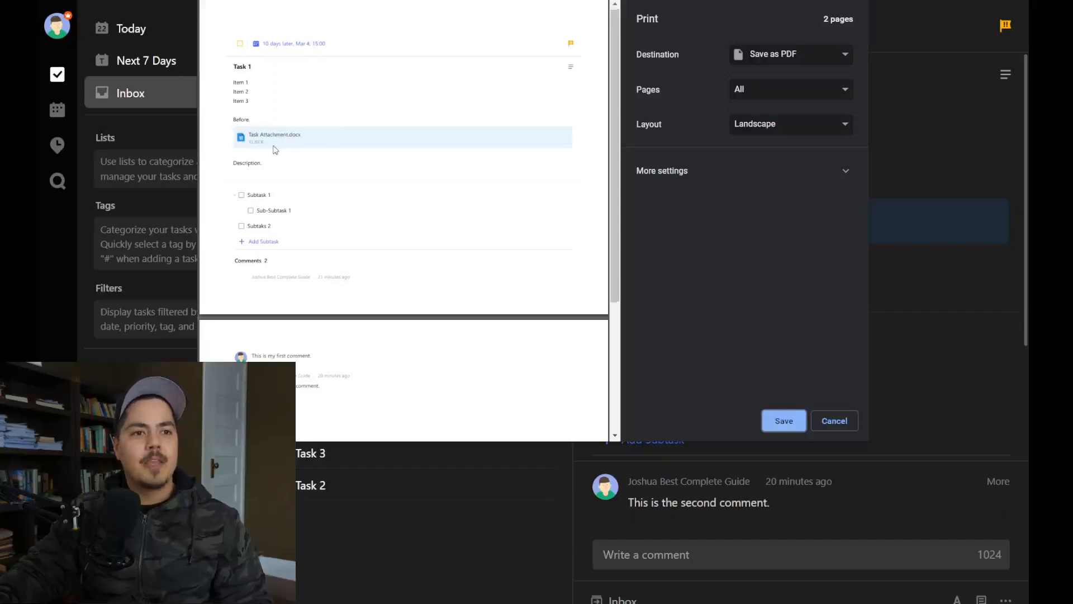
scroll(275, 150, "down", 3)
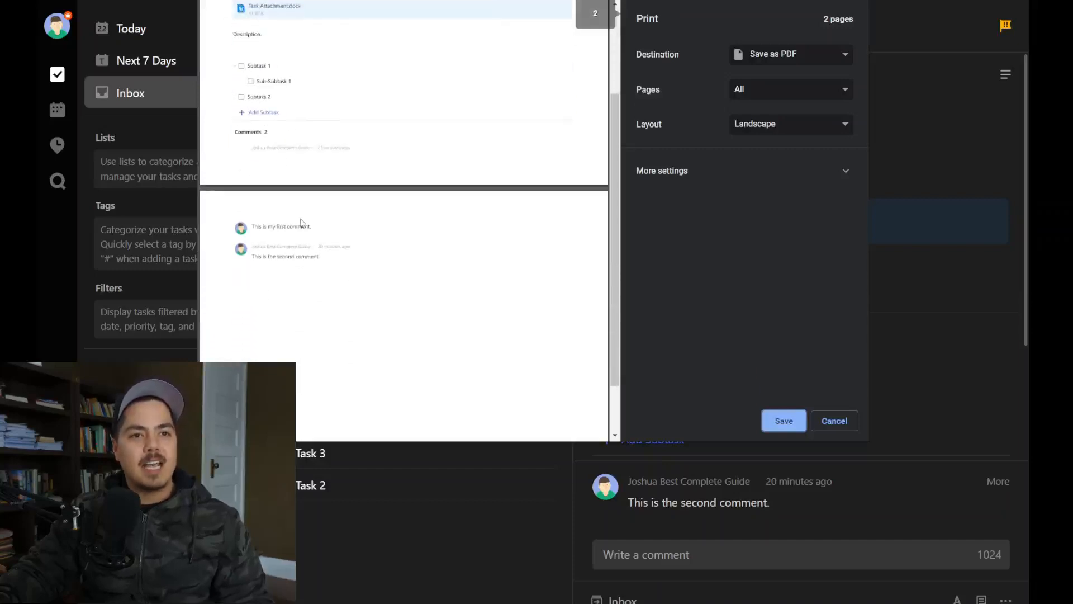
left_click(841, 423)
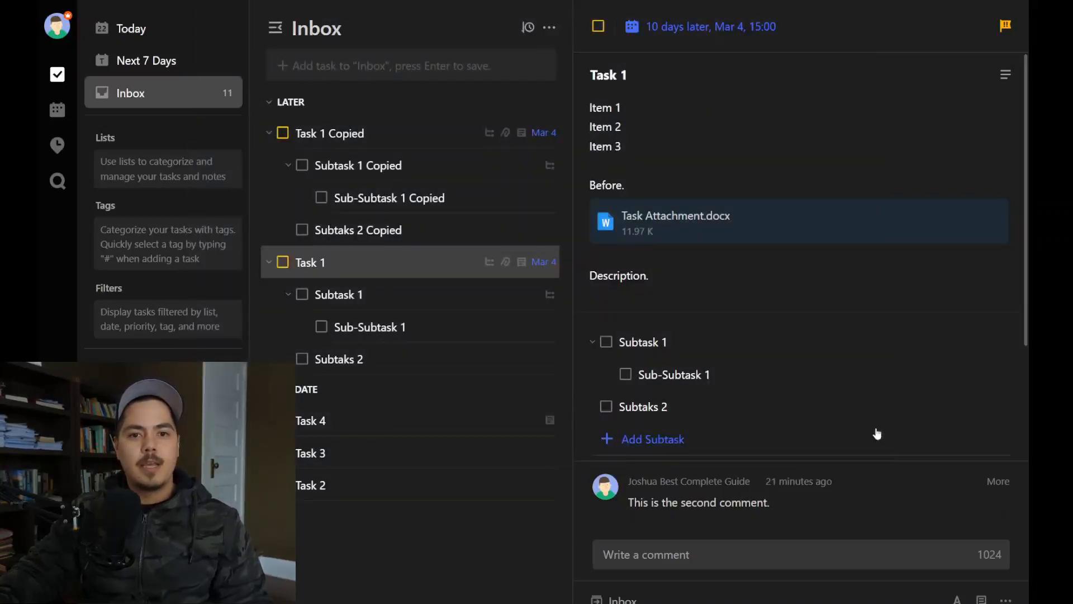
Delete Task 2 from the Inbox.
left_click(1005, 599)
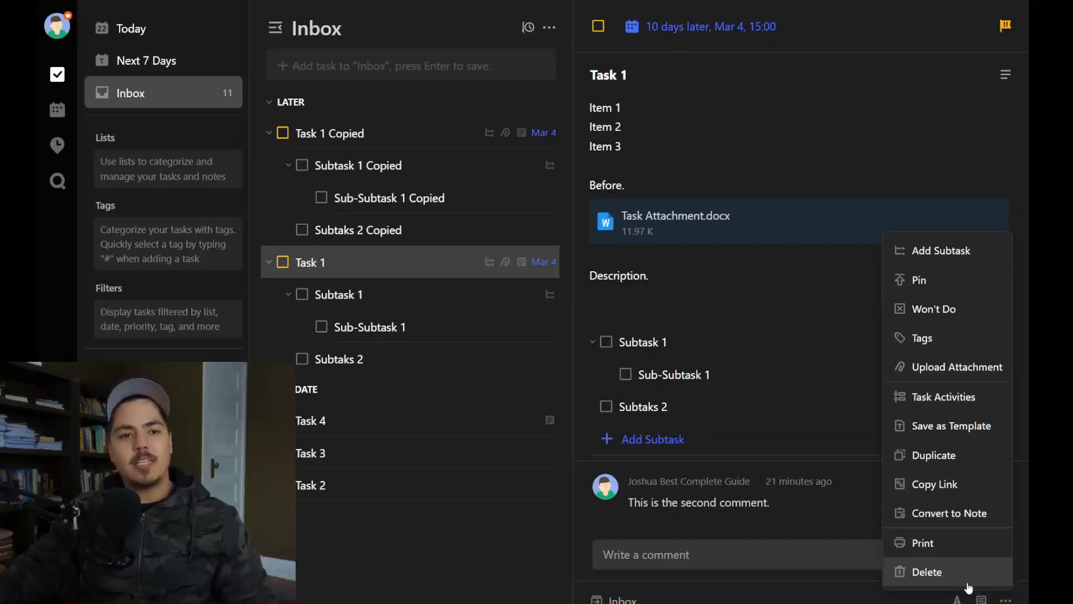
left_click(420, 574)
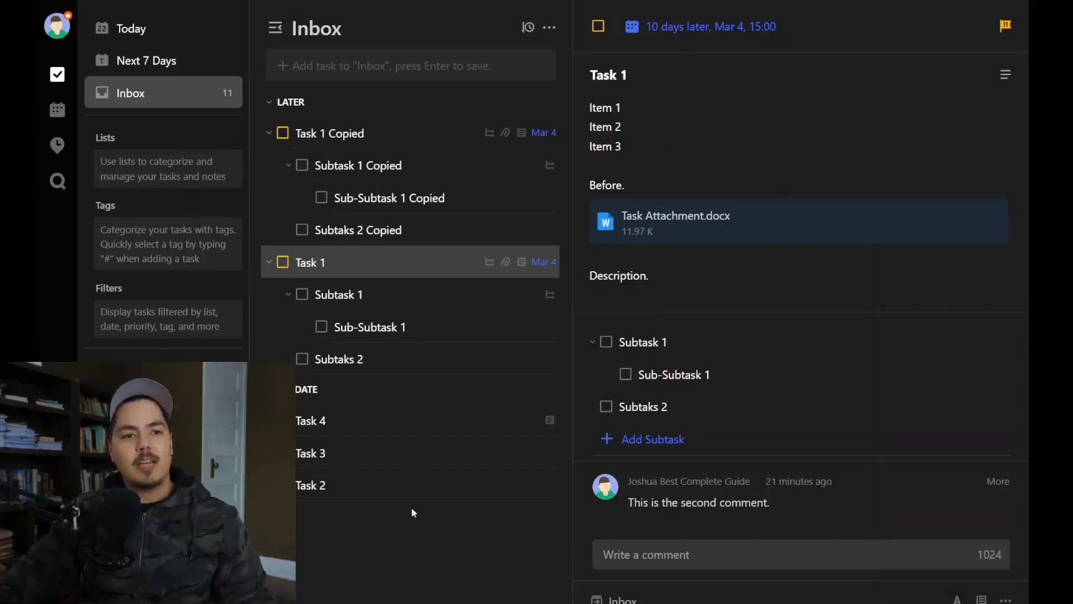
left_click(355, 476)
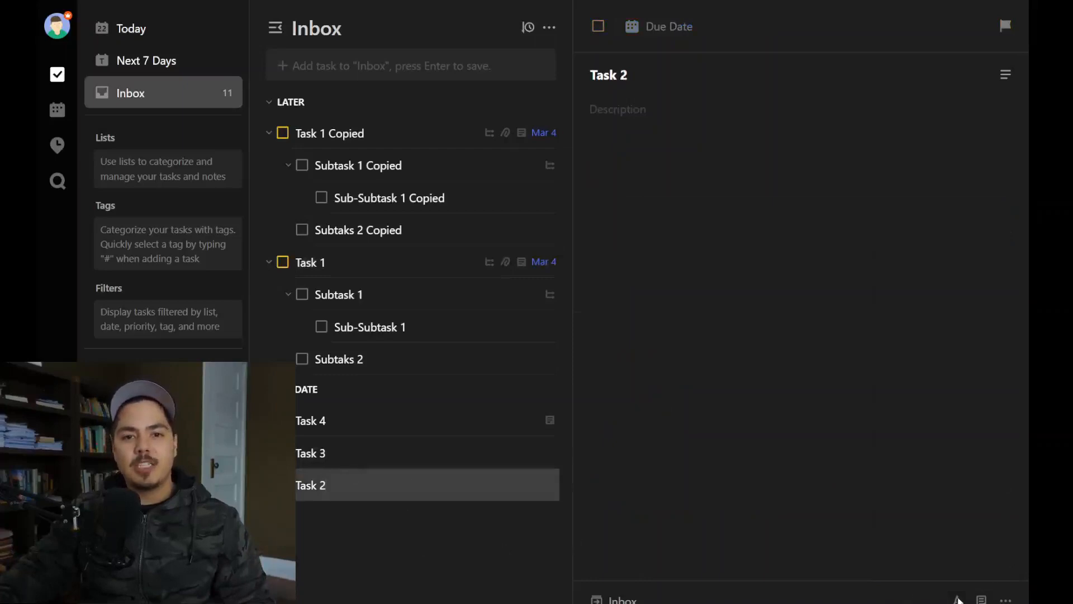
left_click(1006, 598)
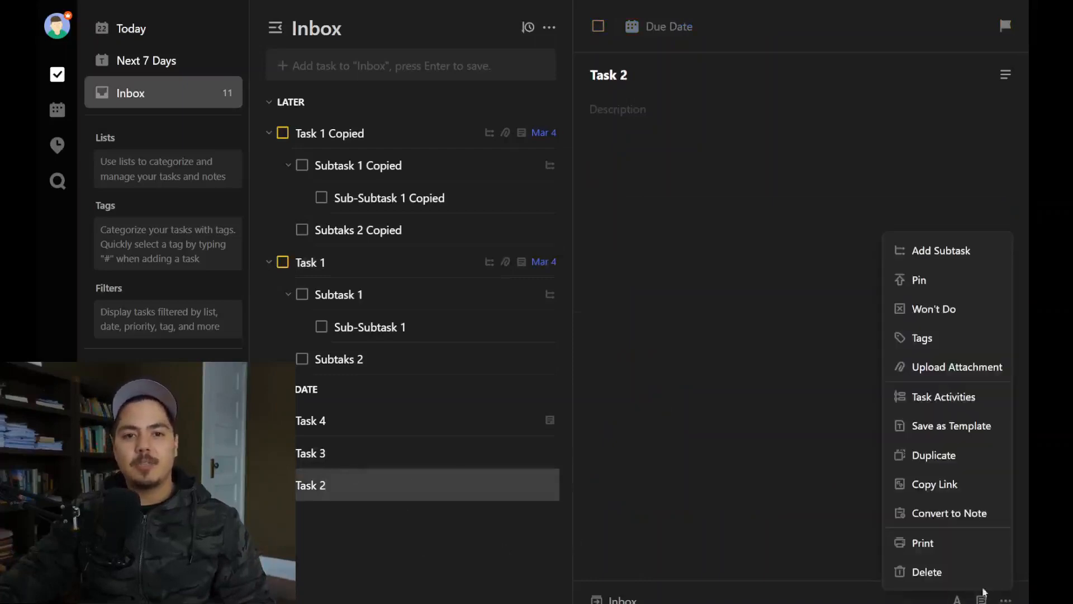
left_click(951, 574)
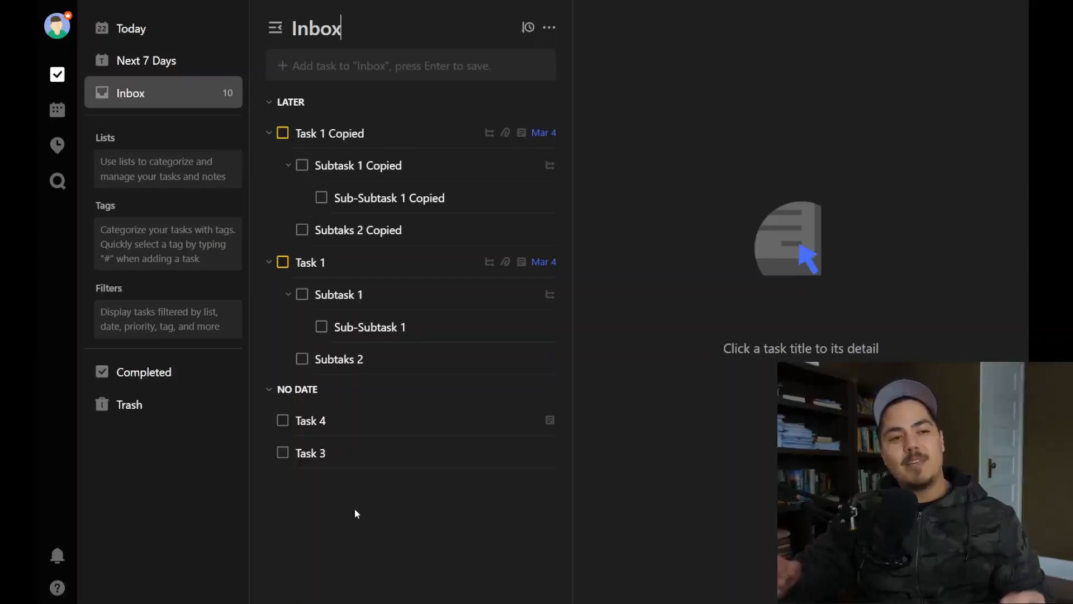
Restore the deleted Task 2 from the Trash and return to the Inbox.
left_click(158, 416)
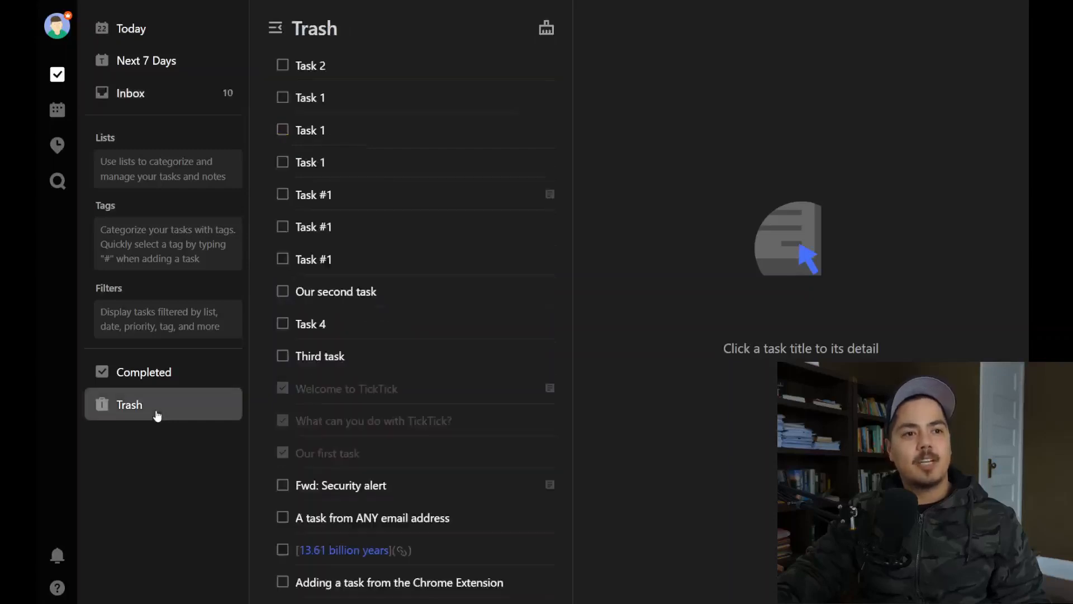
left_click(353, 78)
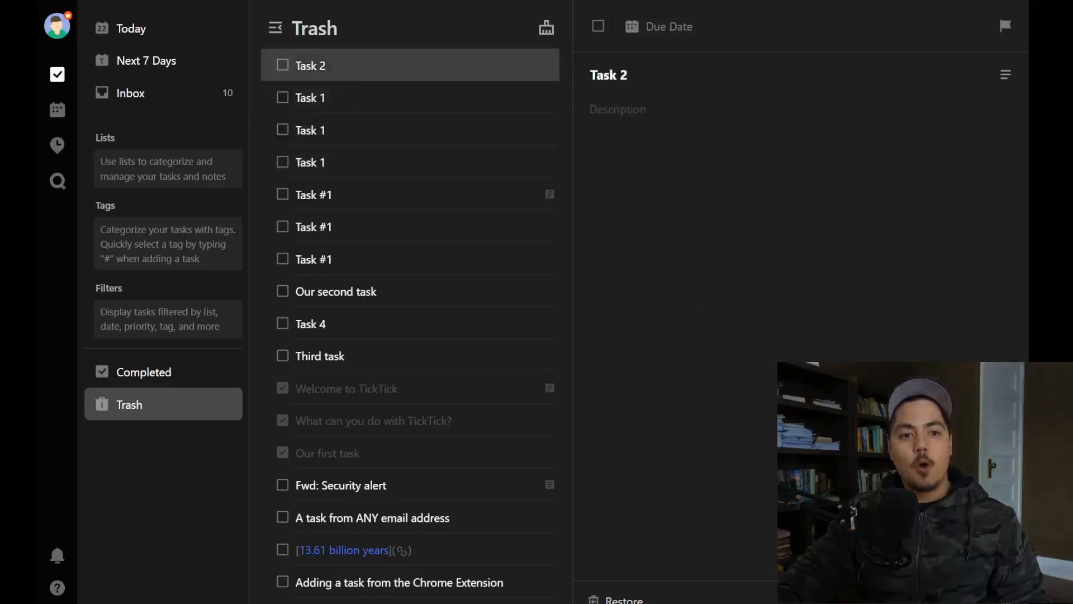
left_click(621, 599)
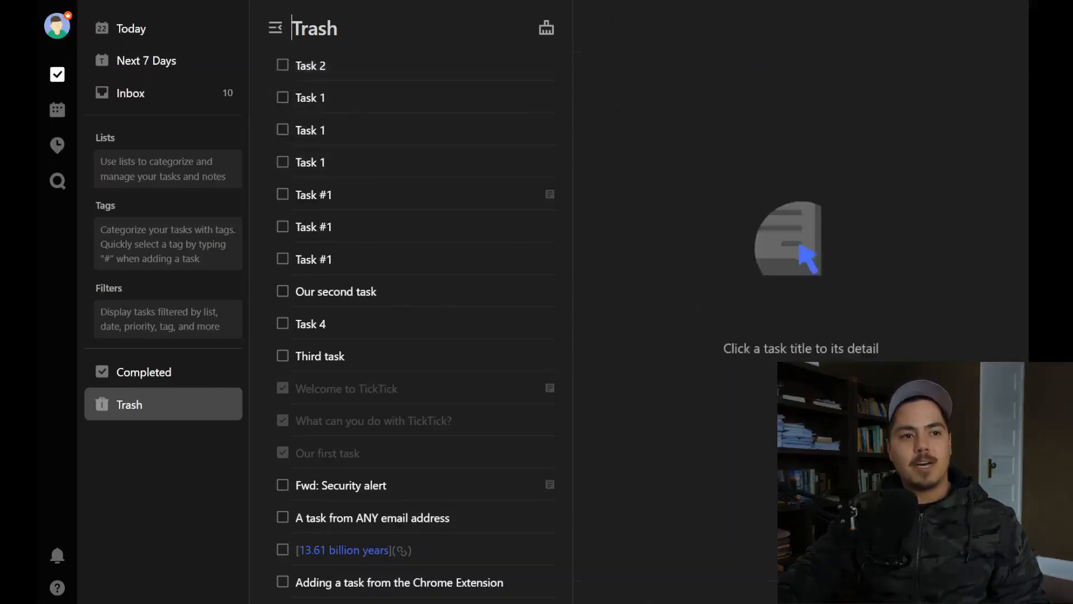
left_click(177, 106)
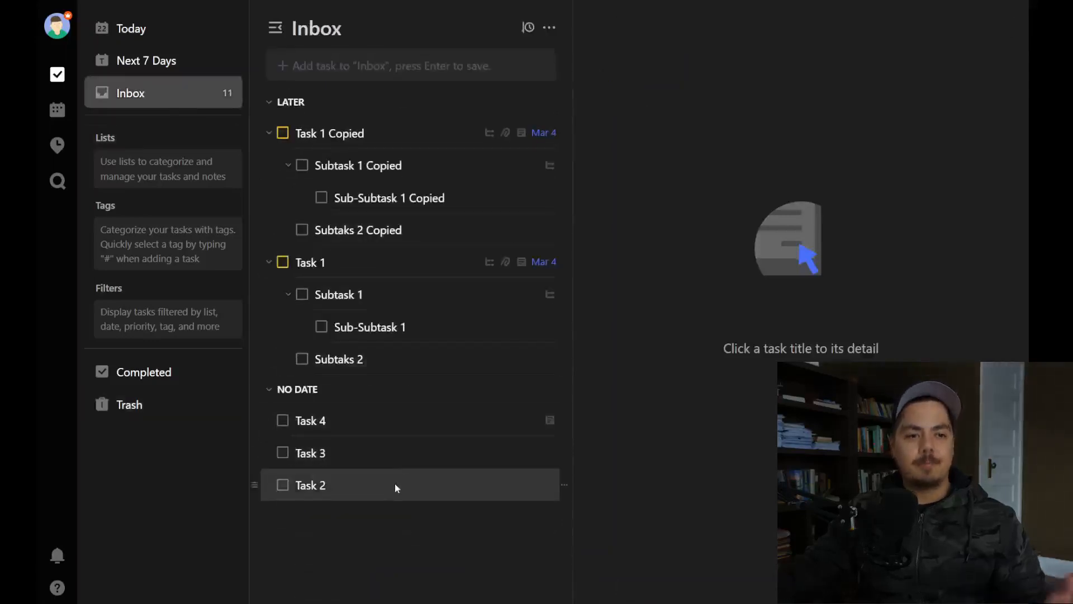
Convert Task 3's description to a checklist and add the items Item 1, Item 2, Item 3 and Item 4.
left_click(480, 457)
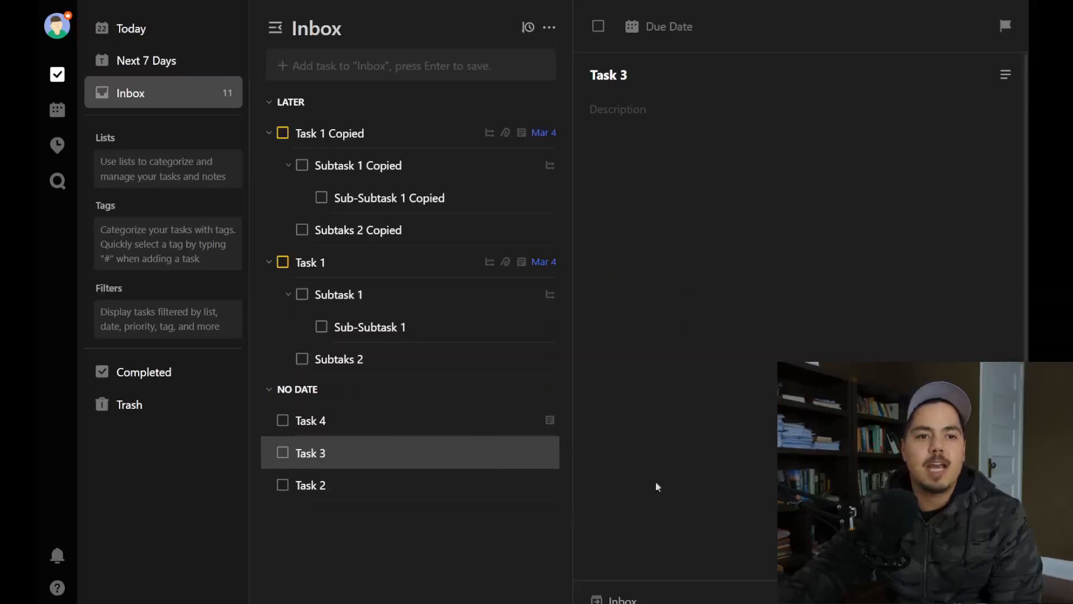
left_click(1005, 75)
left_click(761, 132)
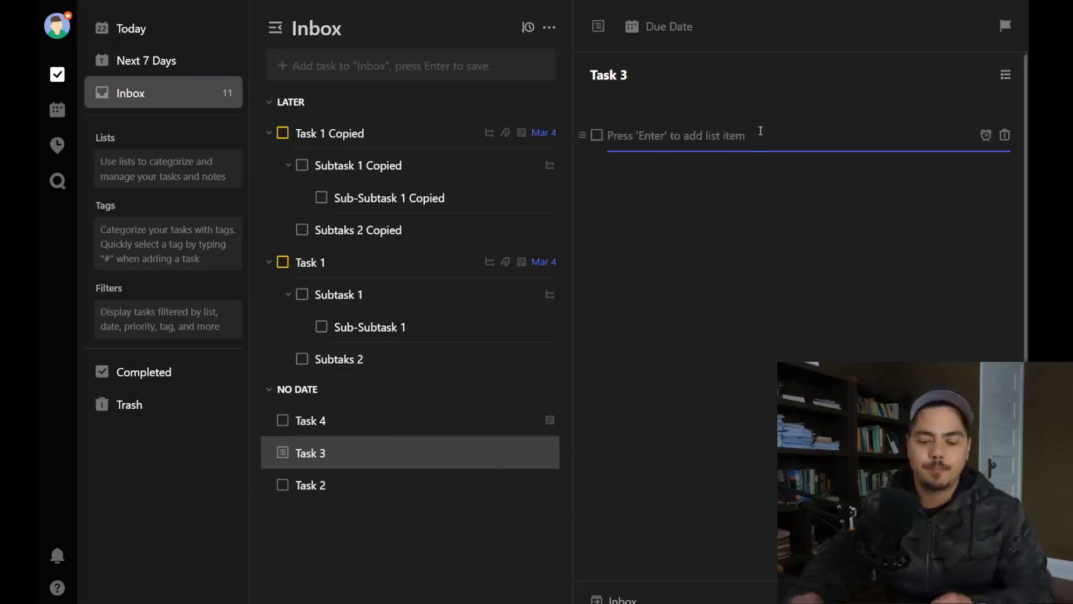
type("Item 1")
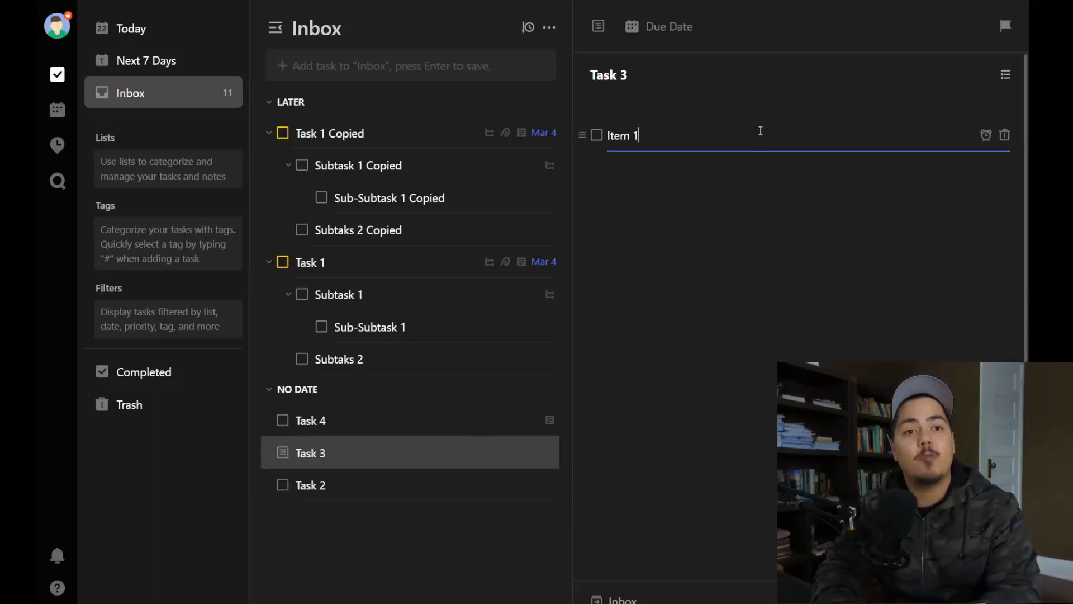
key("Return")
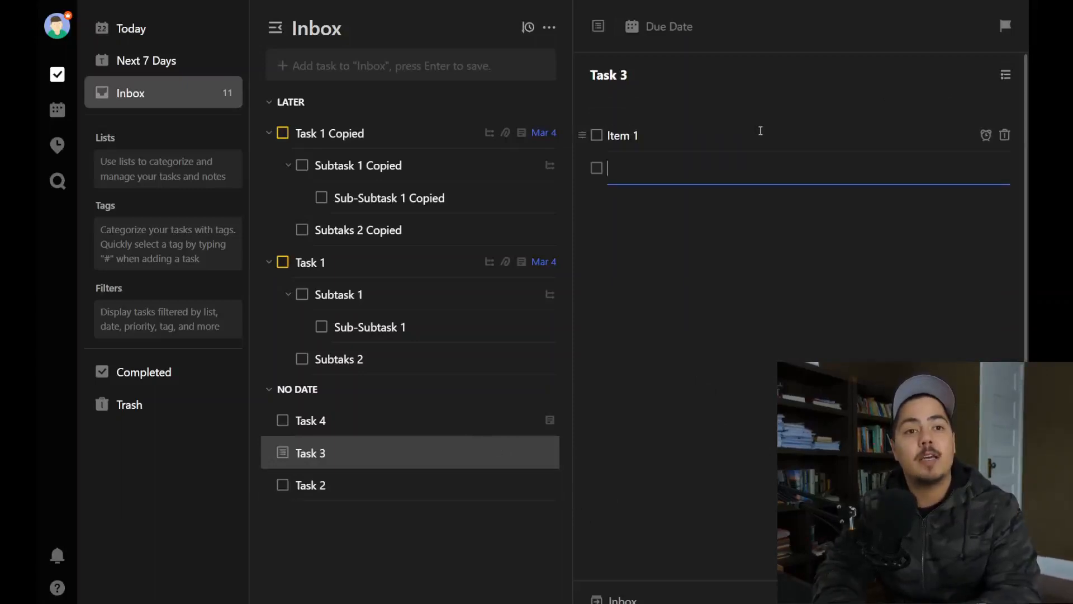
type("Item 2")
key("Return")
type("Item 3")
key("Return")
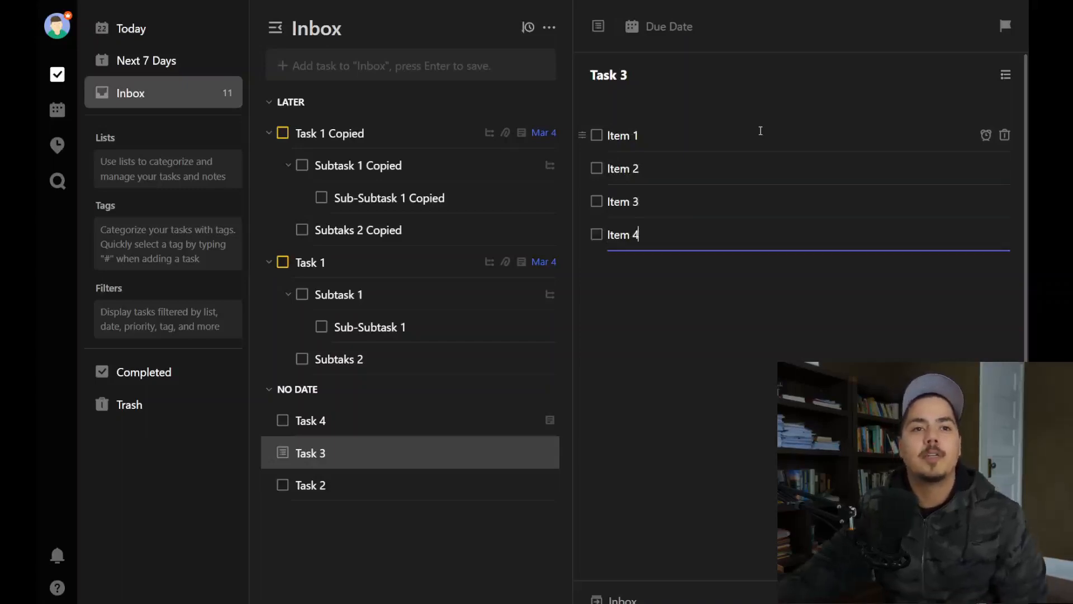
left_click(937, 335)
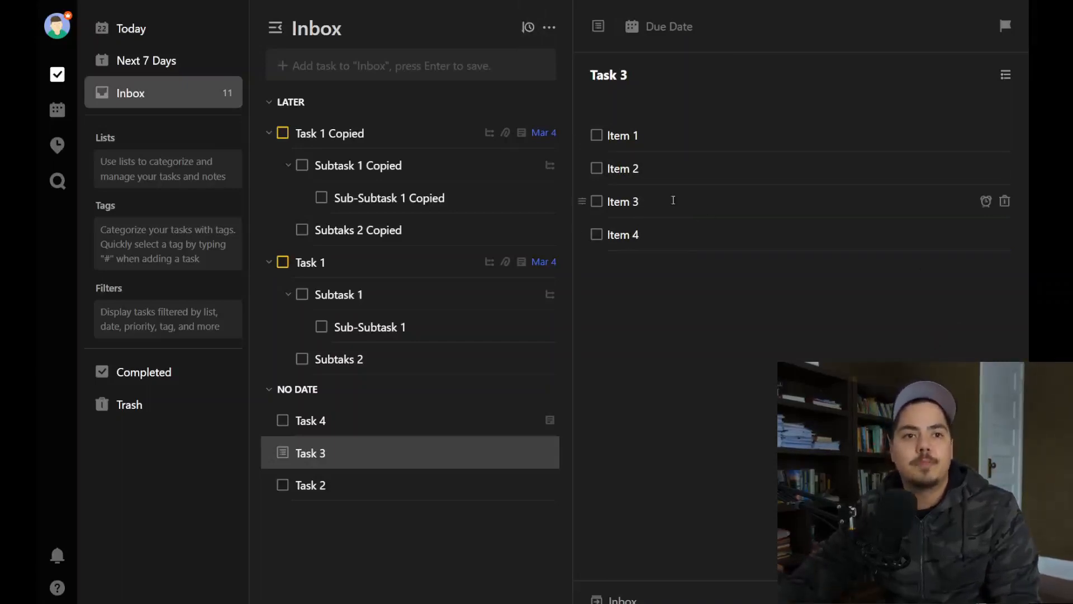
Check off Item 2 and Item 3 in Task 3's checklist and manually lower the task's progress to near its start.
left_click(597, 168)
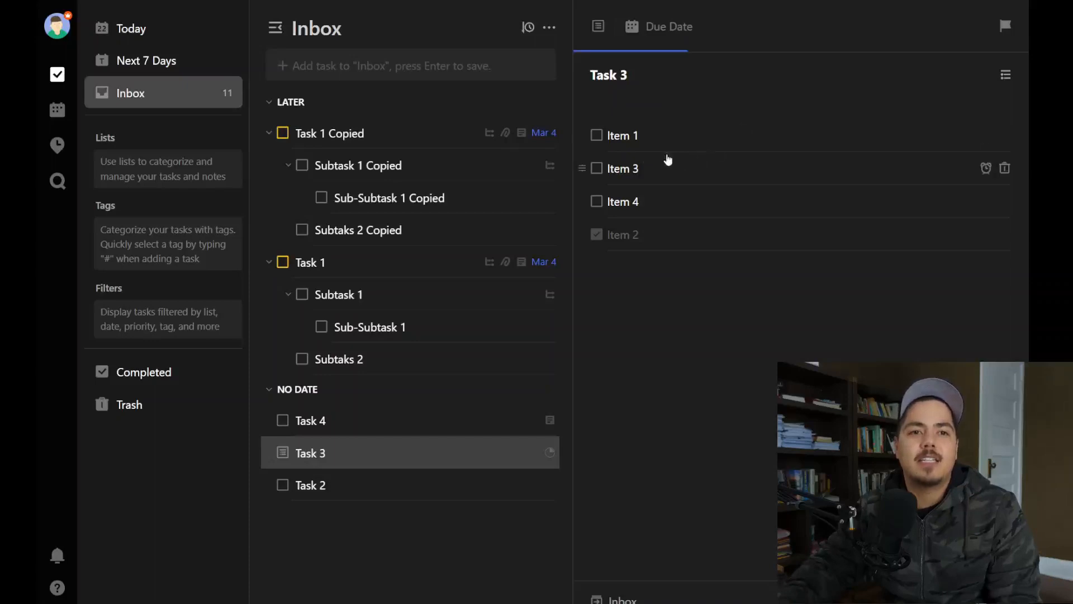
left_click(596, 168)
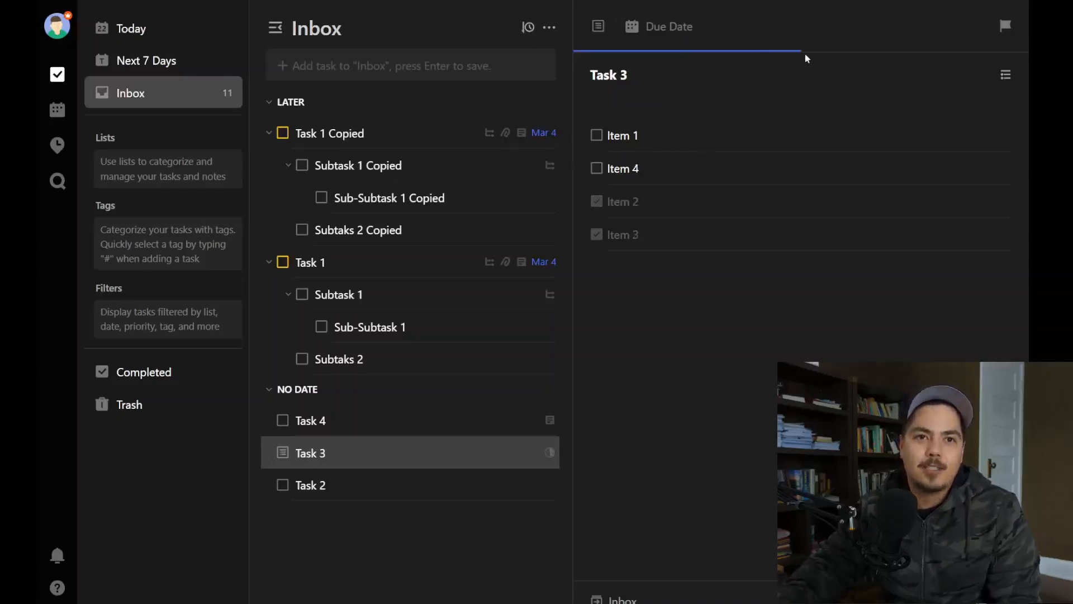
mouse_move(799, 56)
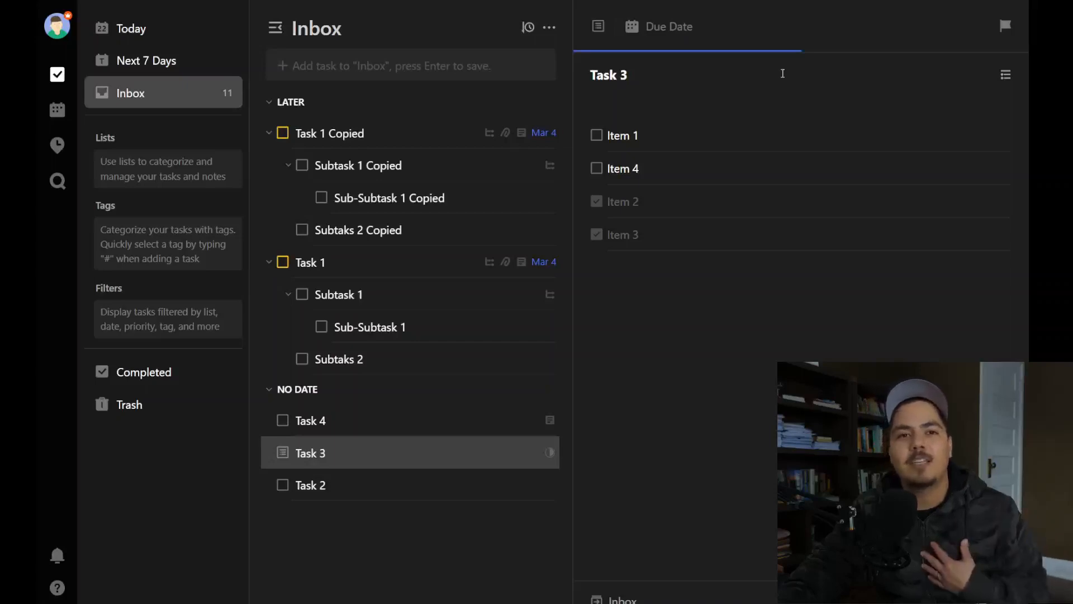
left_click(624, 51)
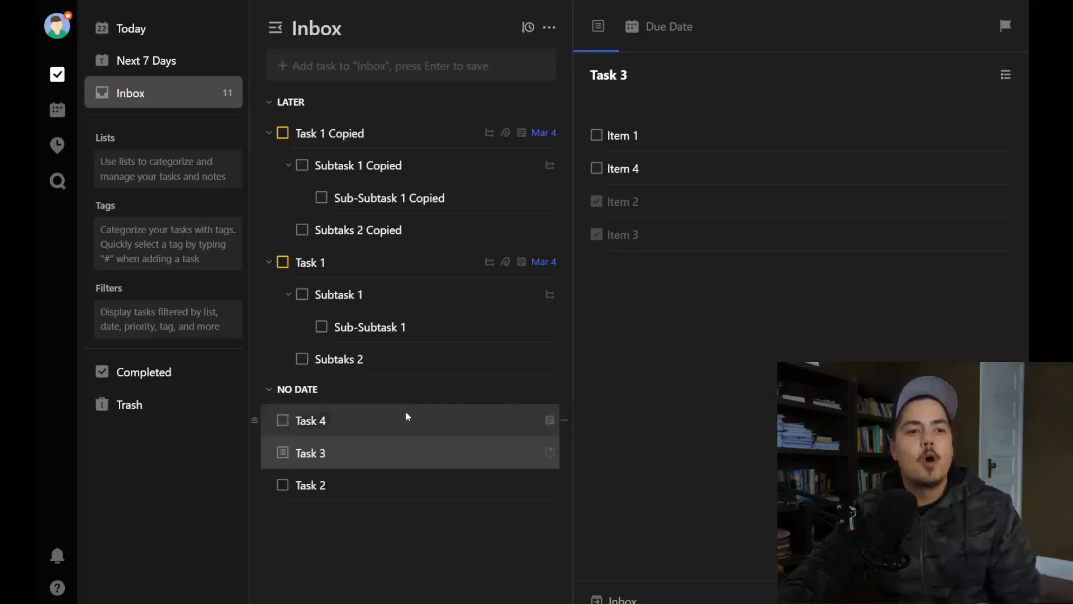
Mark Task 4 as complete and reopen it.
left_click(407, 412)
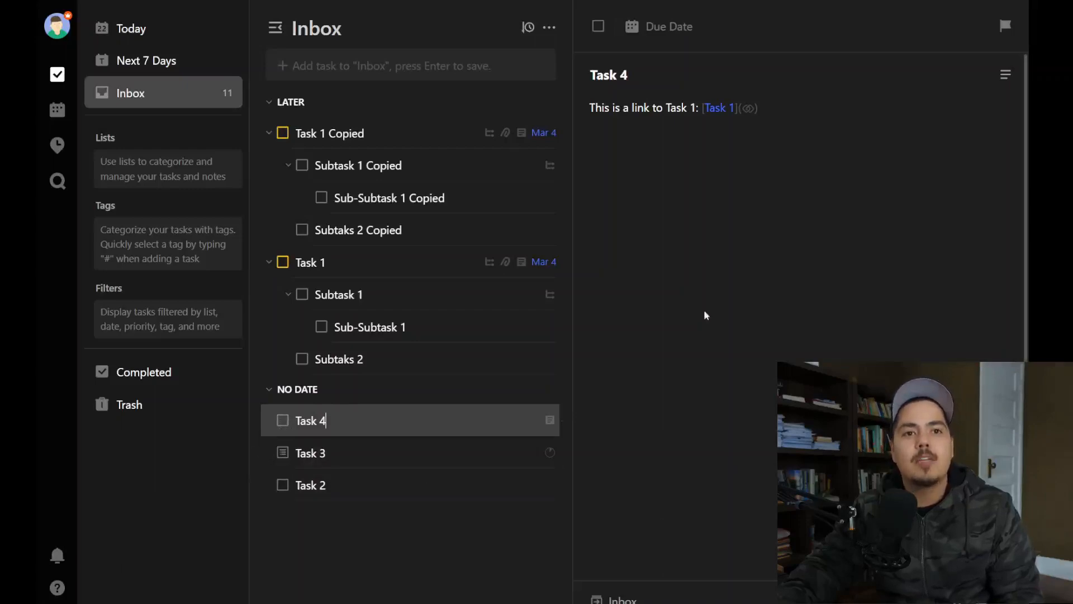
left_click(598, 27)
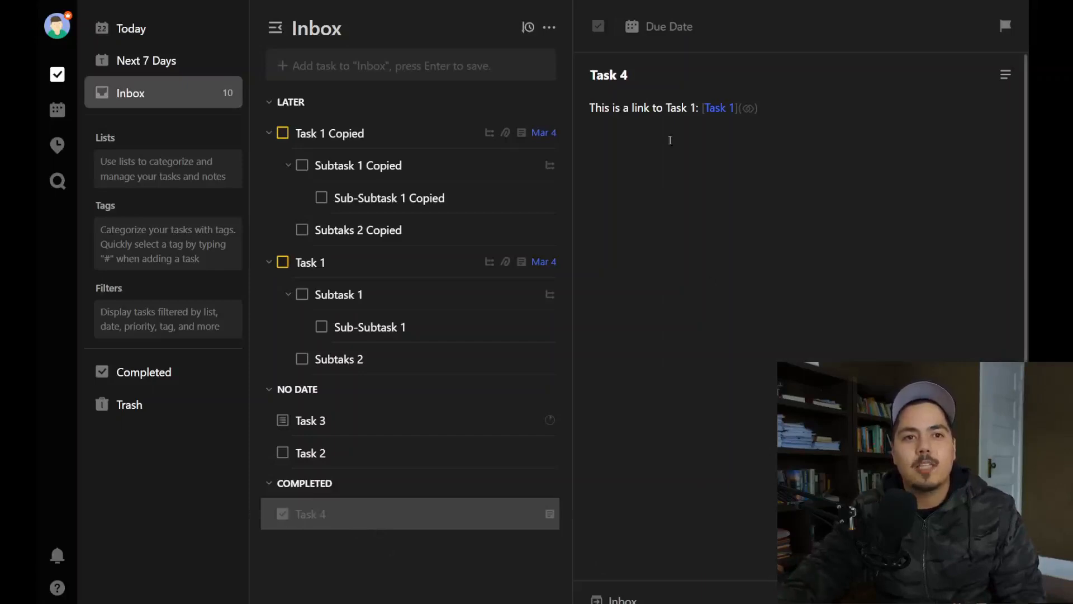
left_click(599, 28)
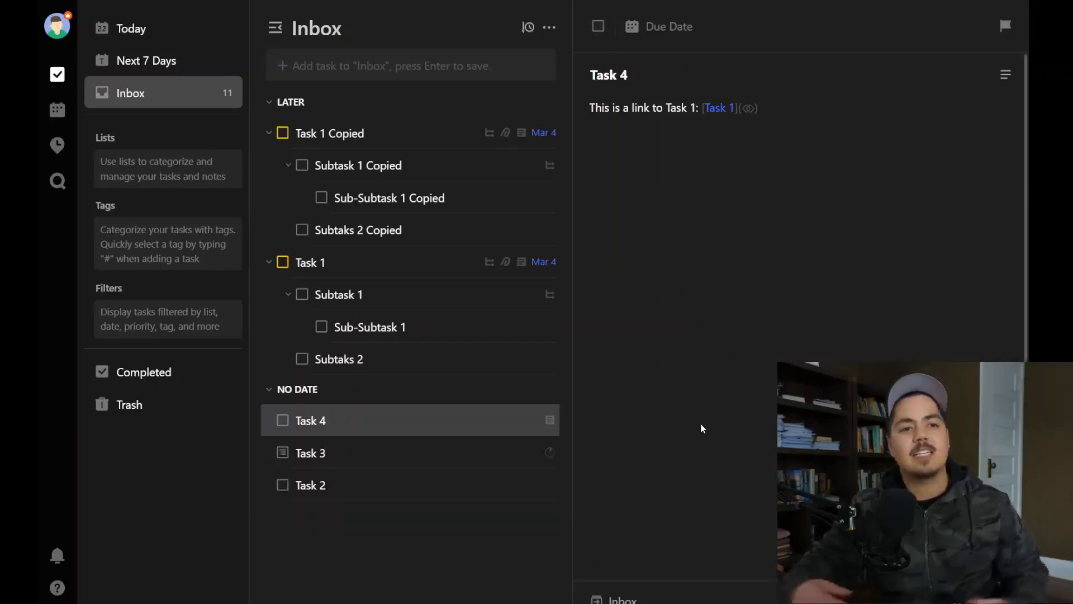